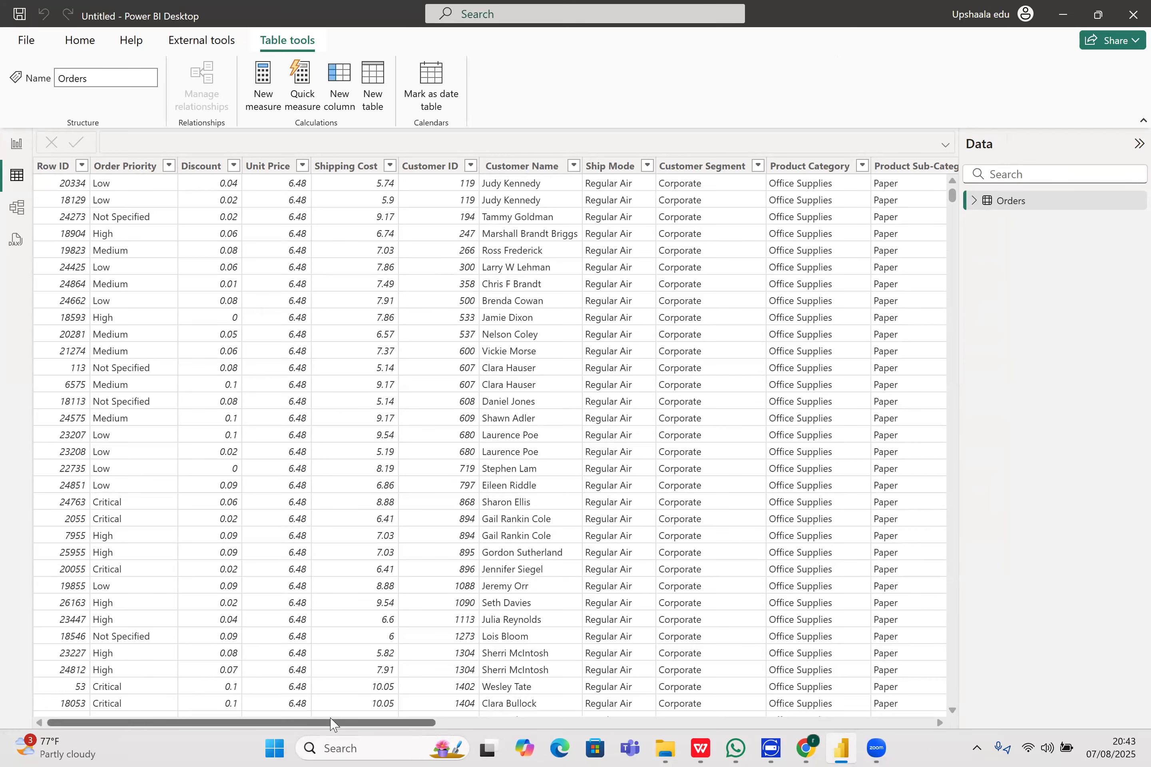
drag(331, 724, 716, 748)
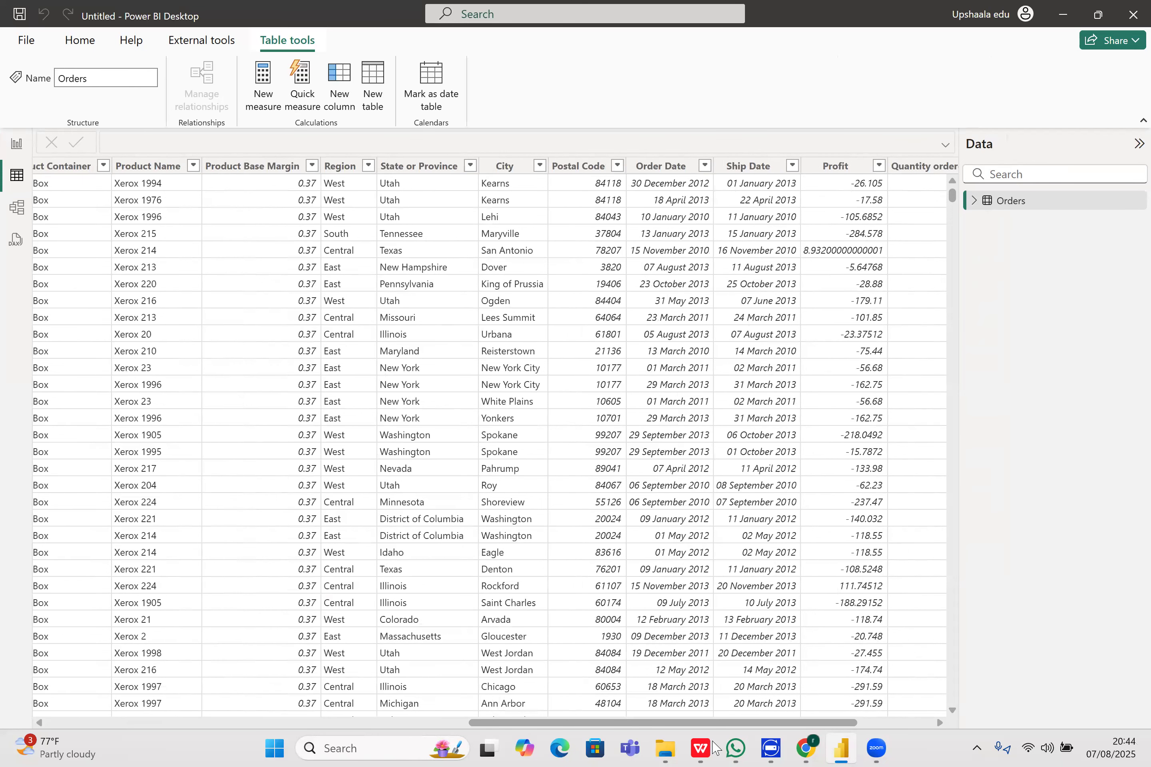
drag(717, 747, 943, 252)
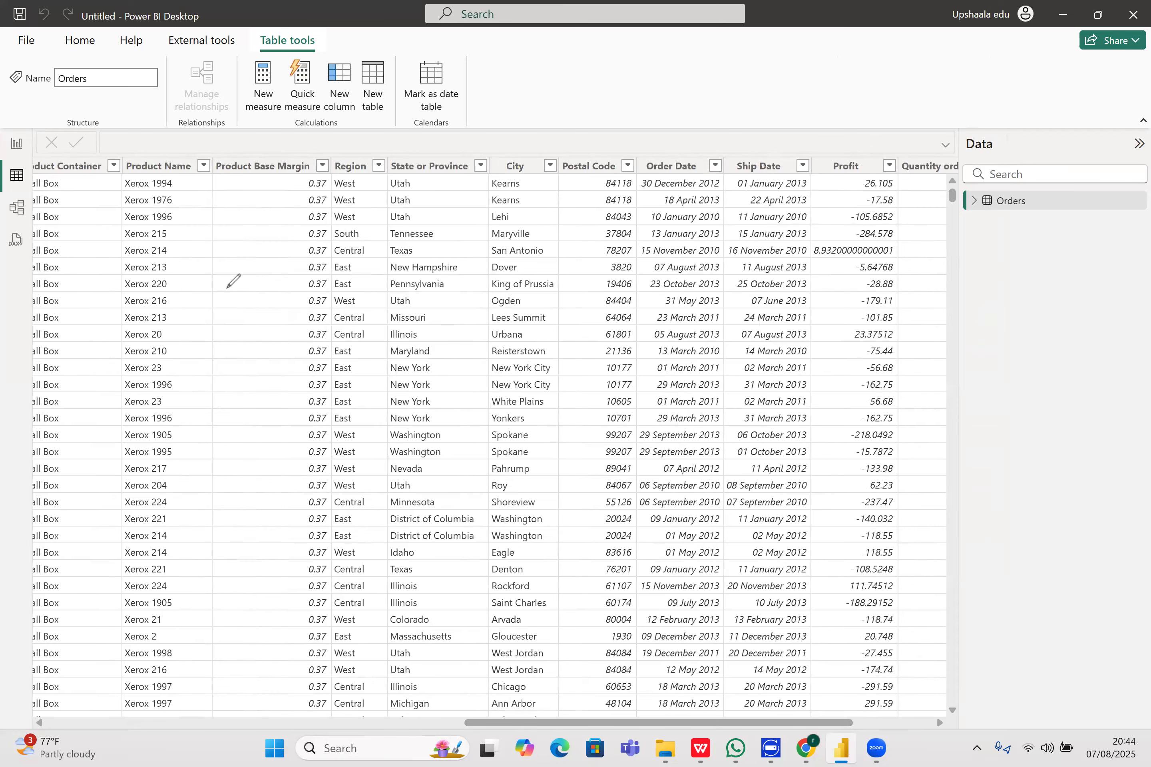
mouse_move(1031, 213)
mouse_down()
mouse_move(970, 324)
mouse_move(1028, 230)
mouse_move(1050, 407)
mouse_up()
mouse_move(1023, 216)
mouse_down()
mouse_move(1101, 311)
mouse_move(1082, 308)
mouse_up()
mouse_move(1034, 396)
mouse_down()
mouse_move(1048, 421)
mouse_move(1058, 403)
mouse_up()
mouse_move(975, 293)
mouse_down()
mouse_move(992, 321)
mouse_move(940, 341)
mouse_move(944, 388)
mouse_move(947, 370)
mouse_up()
drag(1023, 442, 1023, 483)
mouse_move(1019, 444)
mouse_down()
mouse_move(1020, 476)
mouse_move(1049, 481)
mouse_up()
mouse_move(1099, 323)
mouse_down()
mouse_move(1097, 358)
mouse_move(1131, 339)
mouse_up()
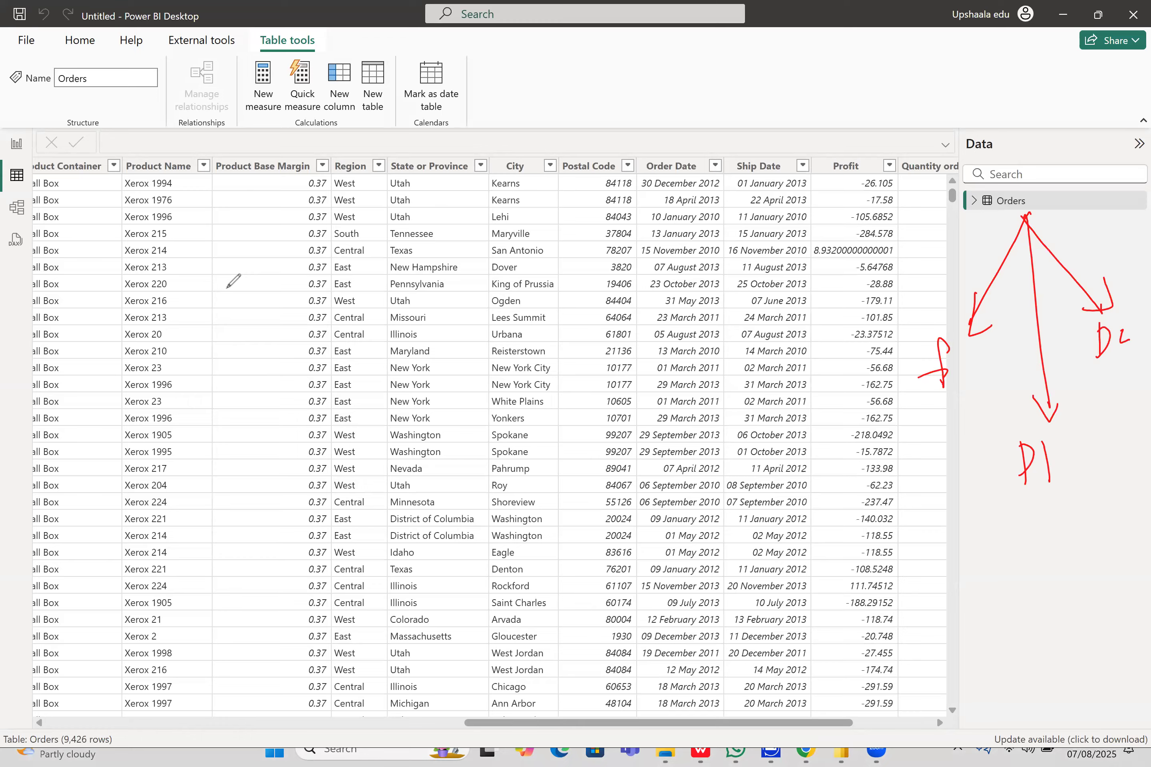
mouse_move(892, 313)
mouse_down()
mouse_move(958, 329)
mouse_move(894, 429)
mouse_move(892, 317)
mouse_up()
mouse_move(987, 451)
mouse_down()
mouse_move(1053, 426)
mouse_move(1040, 514)
mouse_move(1000, 478)
mouse_up()
drag(1077, 313, 1085, 384)
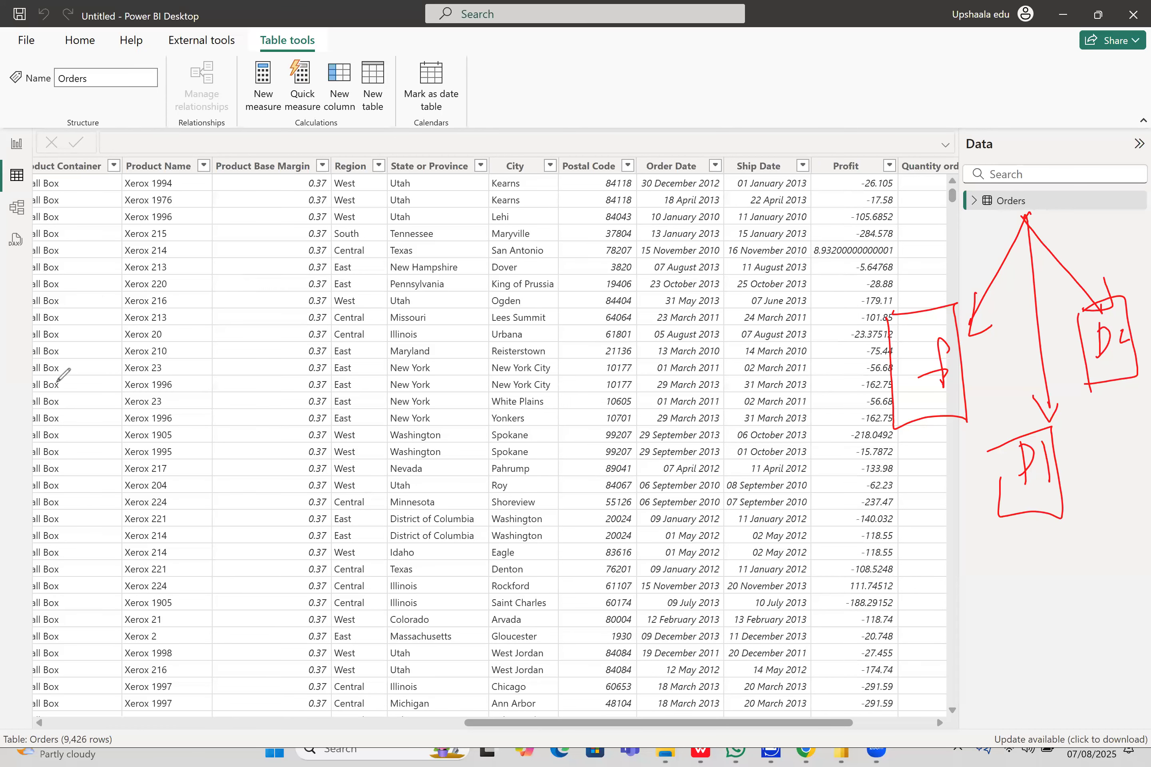
click(54, 446)
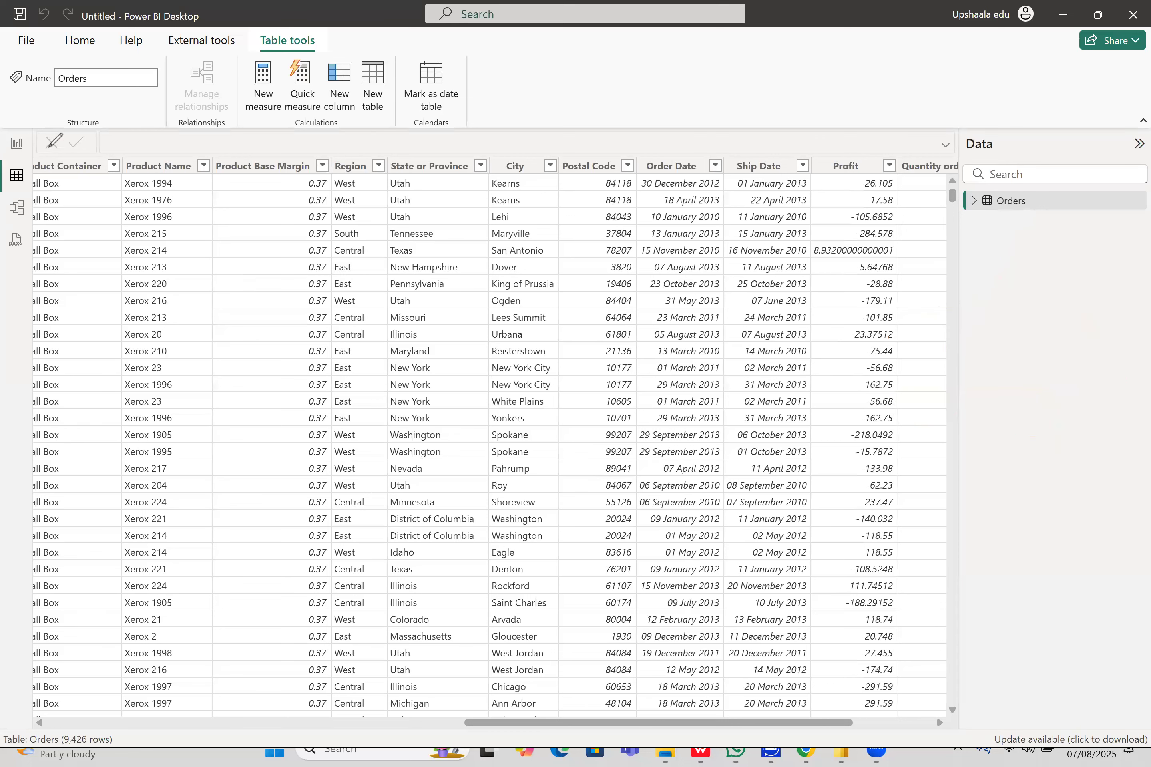
- Go to the report view and open the Orders data in the Power Query Editor for transformation
click(14, 146)
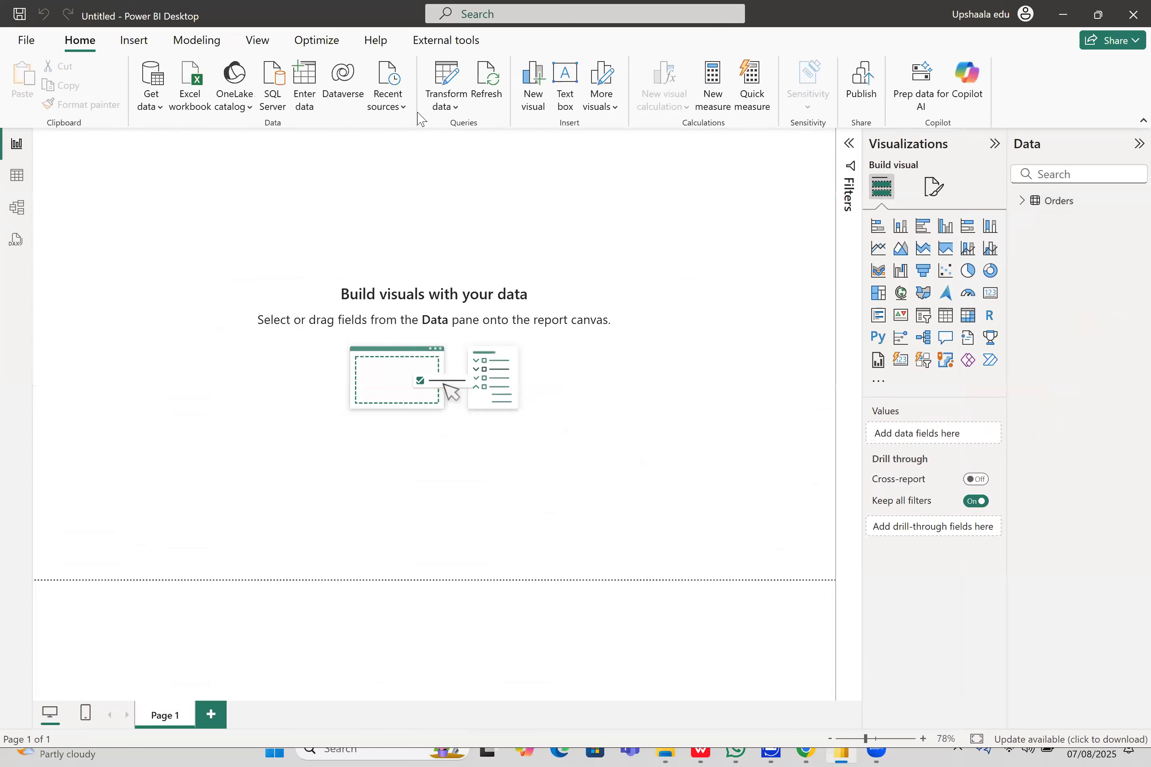
click(445, 104)
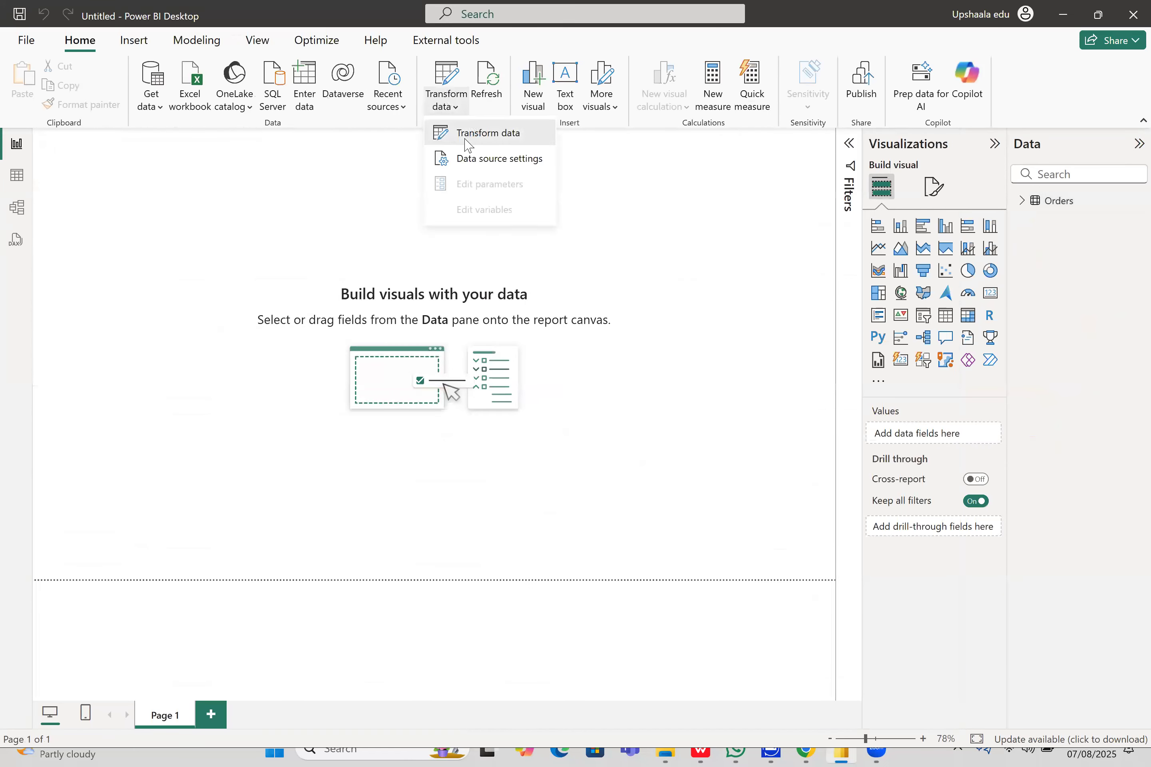
click(466, 142)
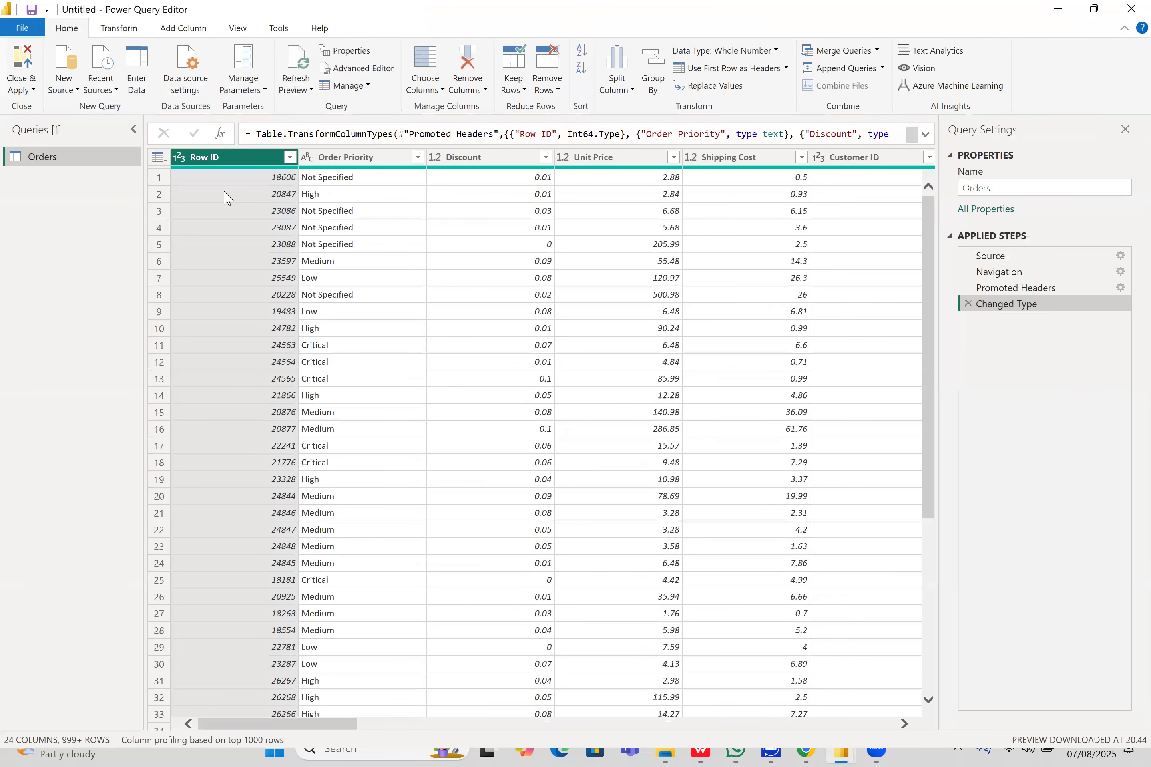
- Duplicate the Orders query and rename the copy Orders_Fact
right_click(54, 164)
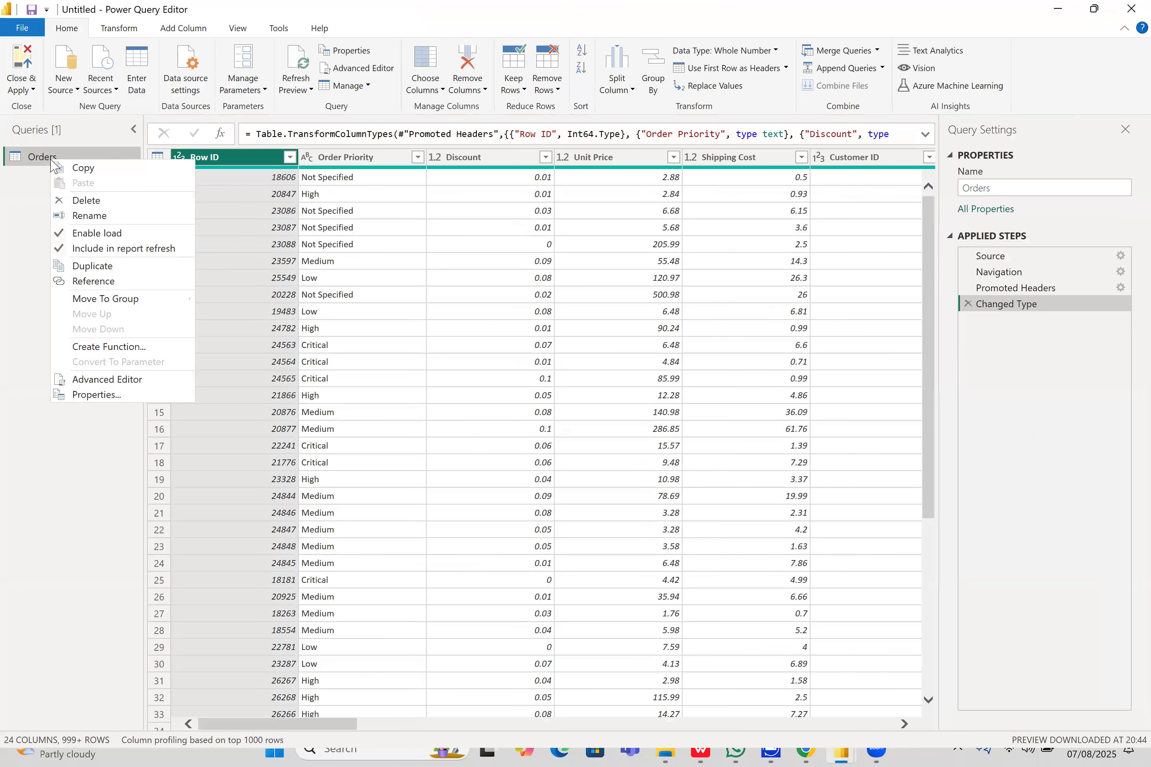
click(120, 269)
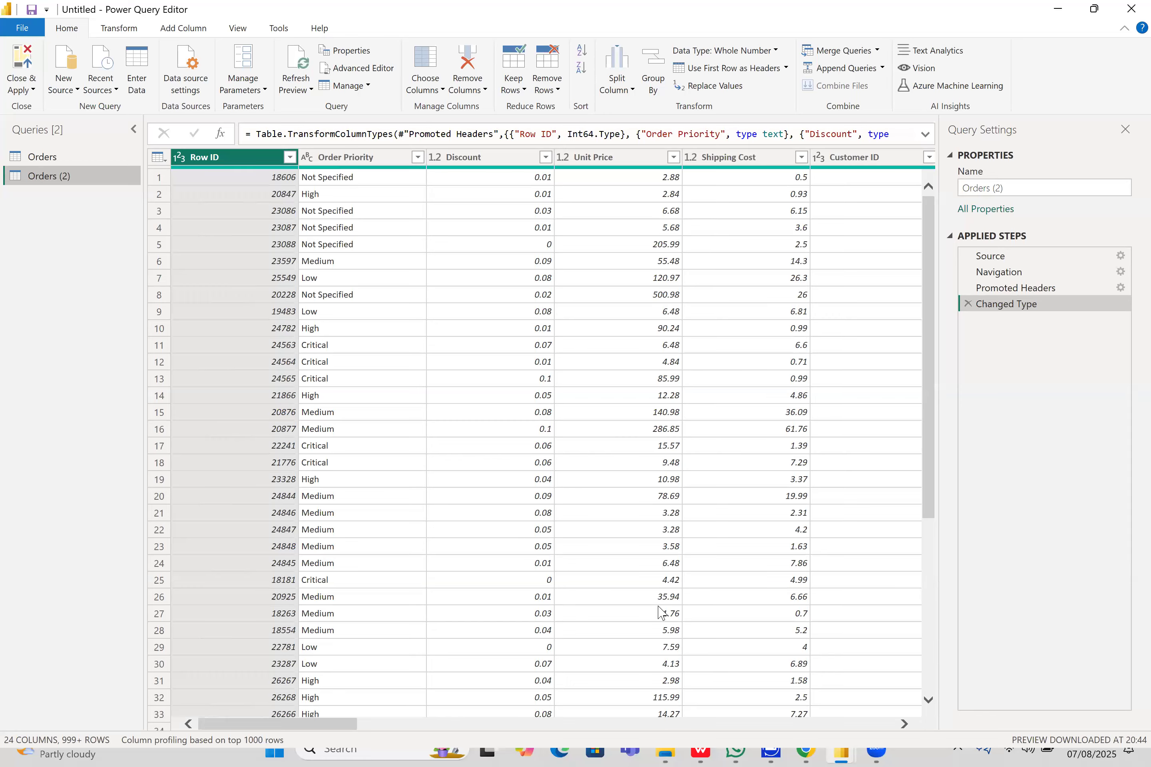
click(1012, 189)
key(BackSpace)
key(BackSpace)
key(BackSpace)
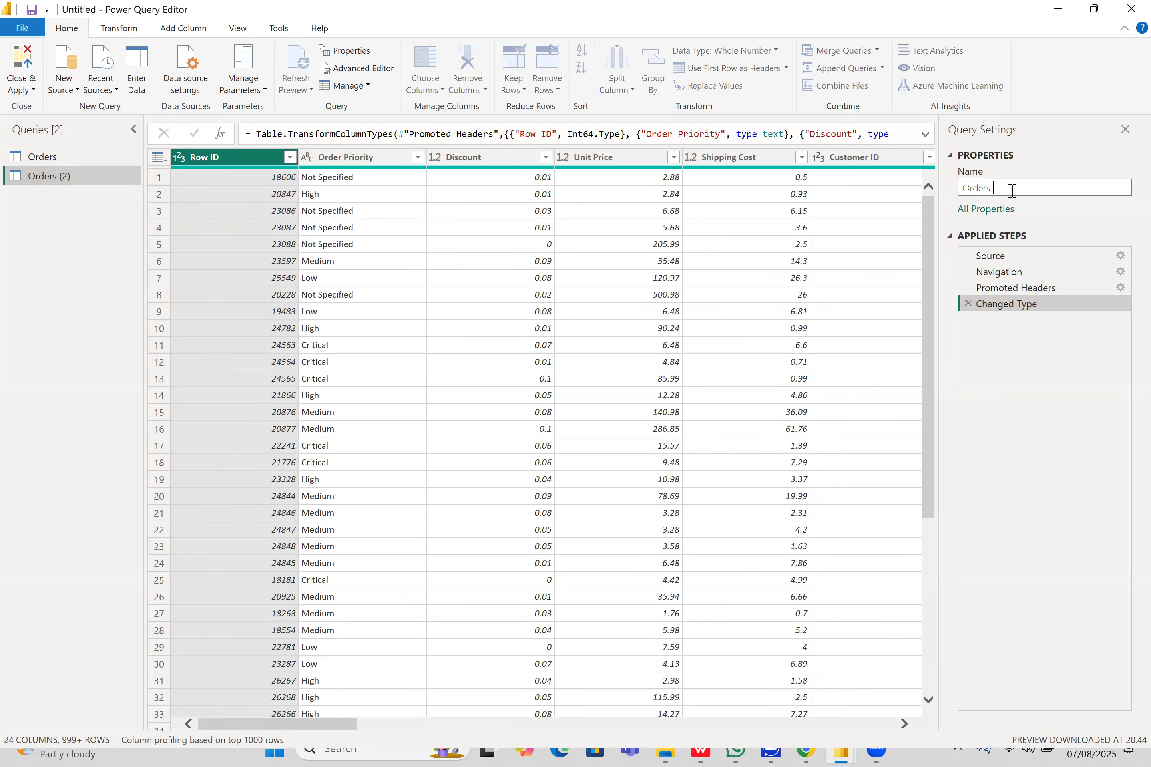
text(_Fact)
key(Return)
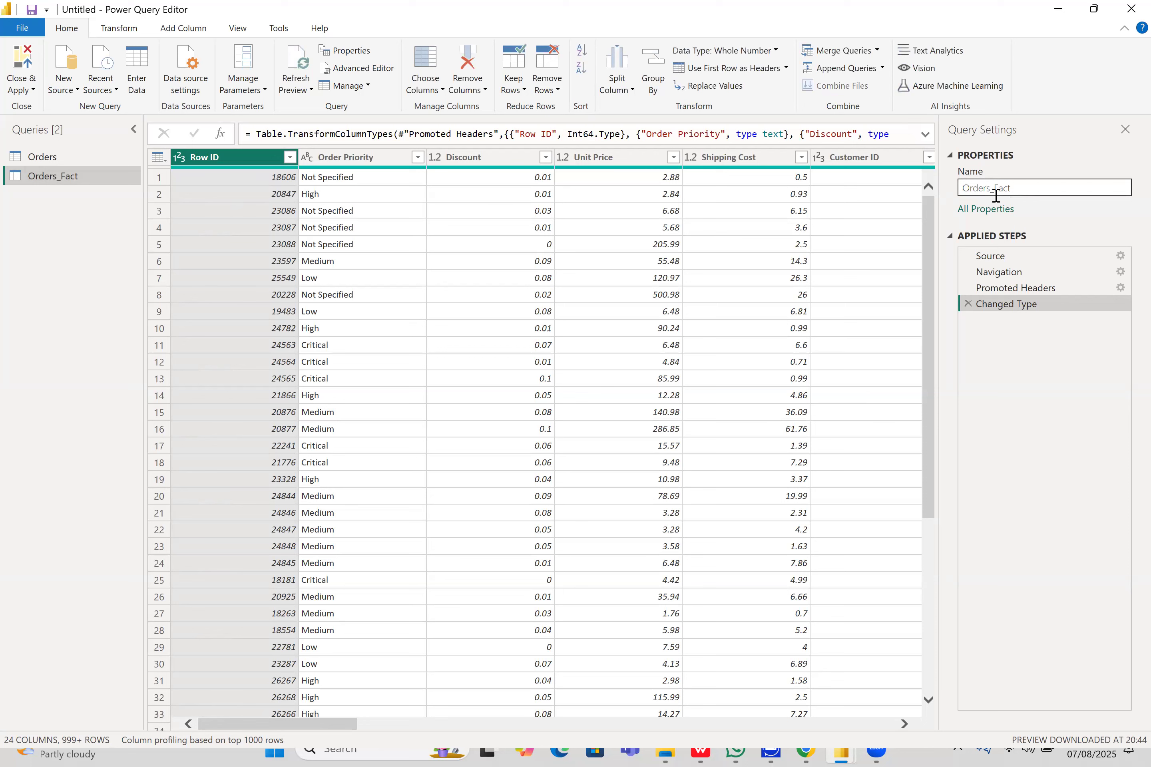
- Exclude Postal Code, City, State or Province, Region, Product Base Margin, Product Name and Product Container from the columns kept in Orders_Fact
drag(349, 723, 327, 738)
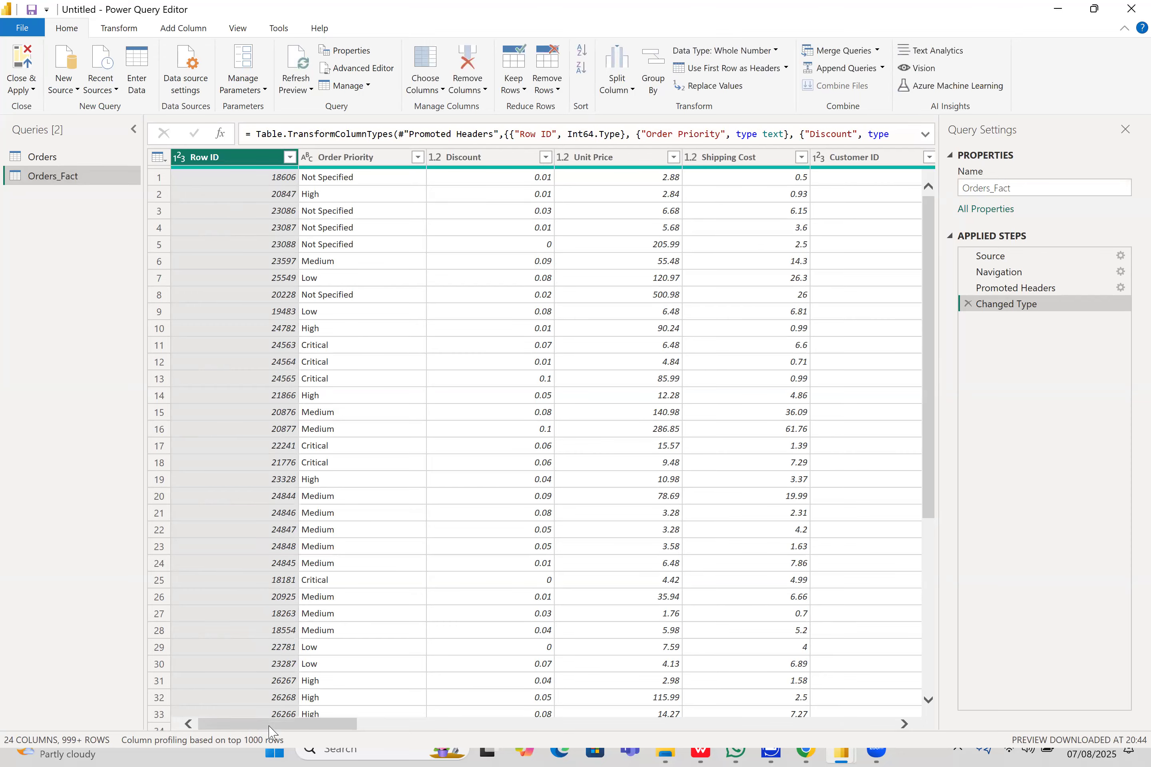
scroll(270, 731, right, 5)
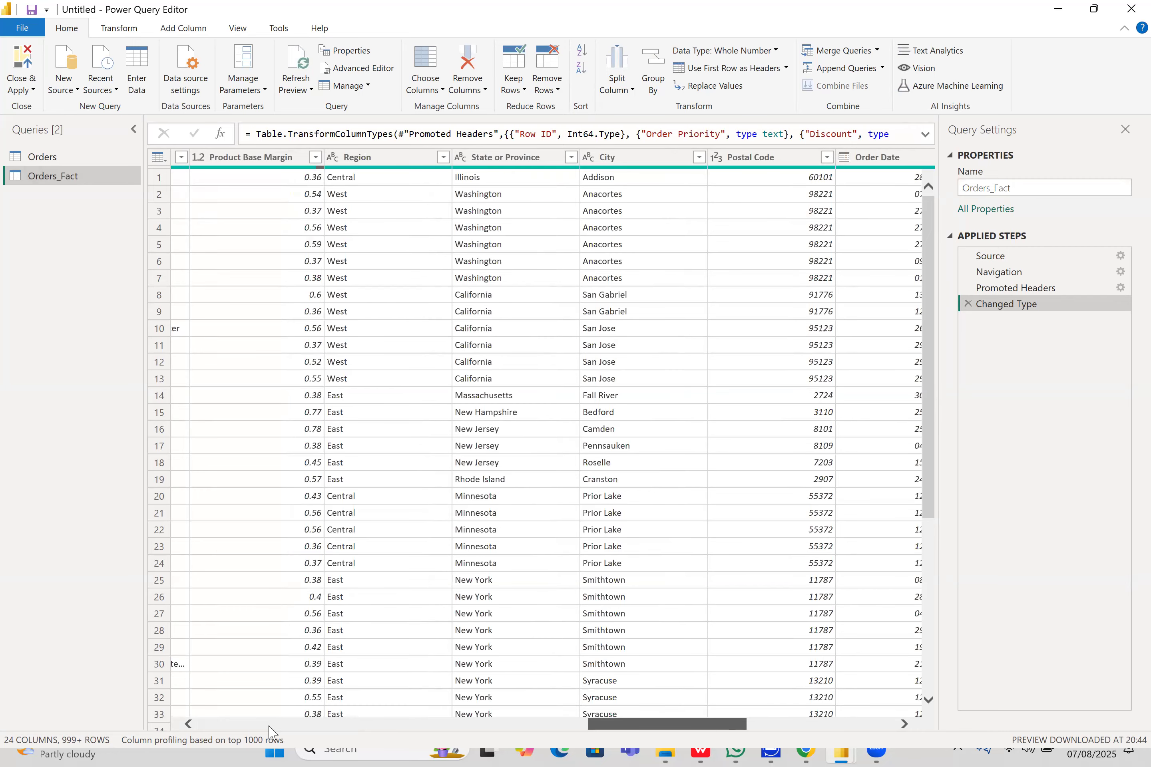
scroll(791, 693, right, 3)
scroll(791, 694, left, 10)
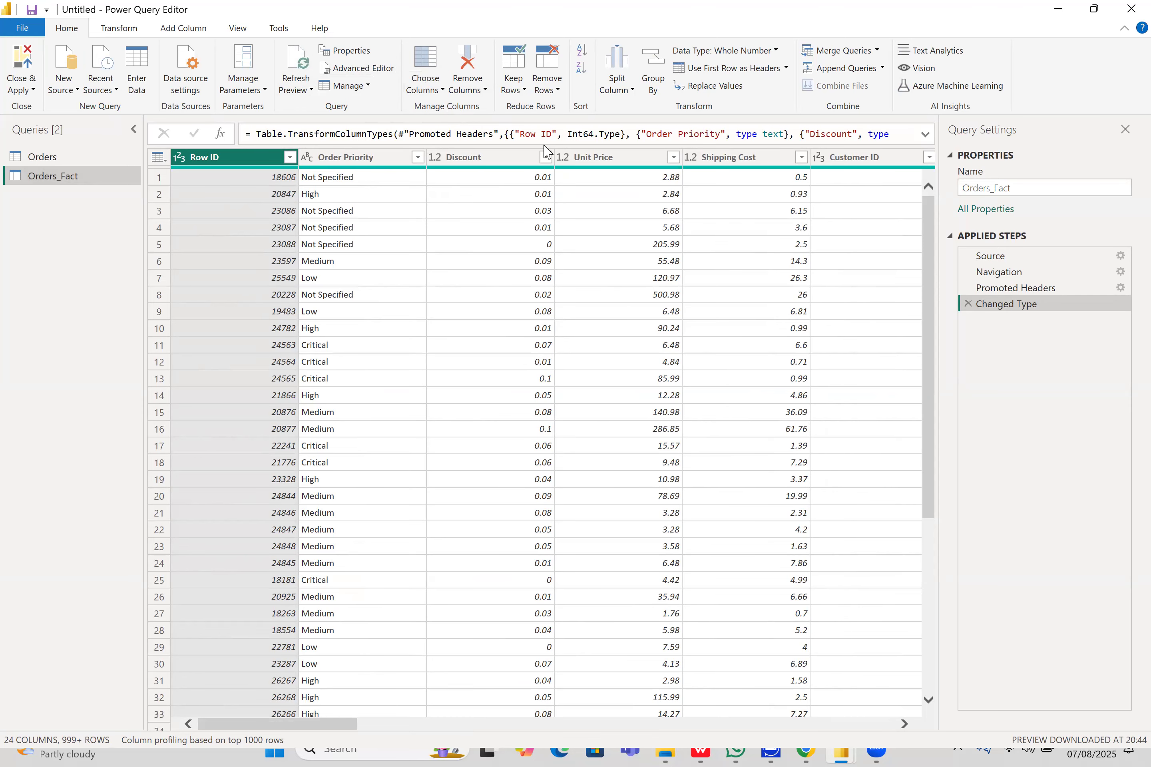
mouse_move(463, 124)
mouse_down()
mouse_move(449, 15)
mouse_move(472, 126)
mouse_up()
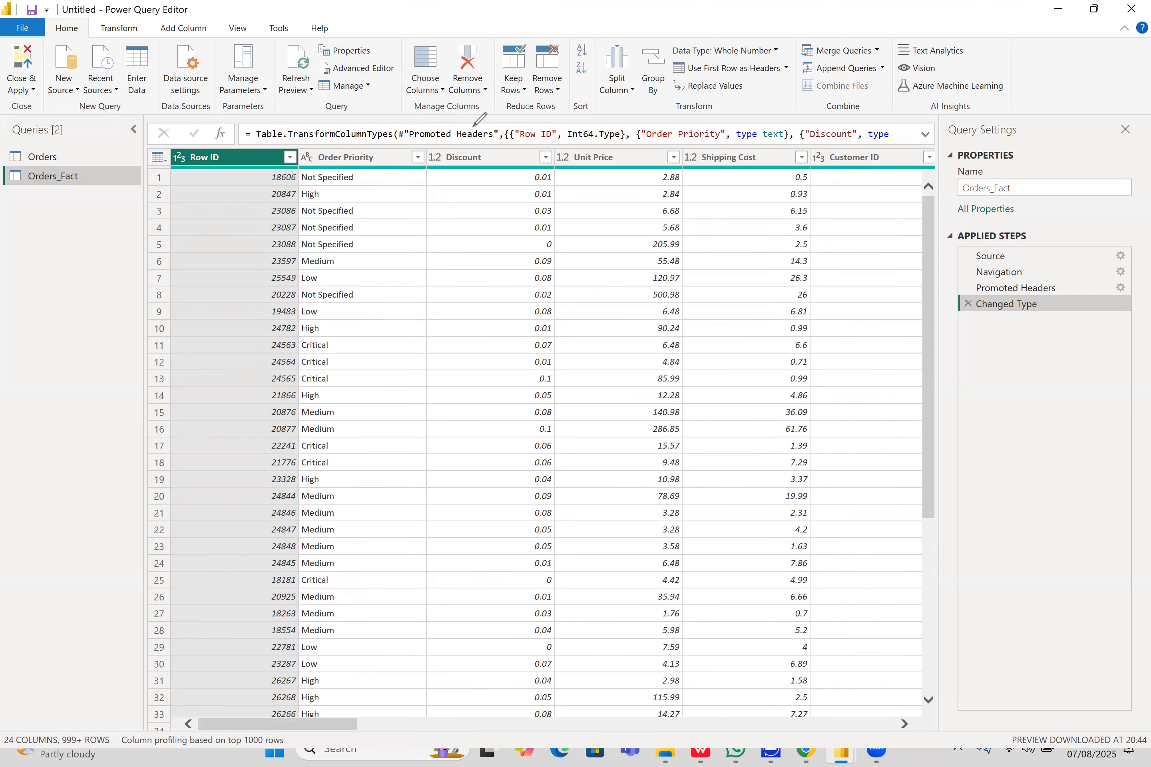
click(432, 81)
click(426, 69)
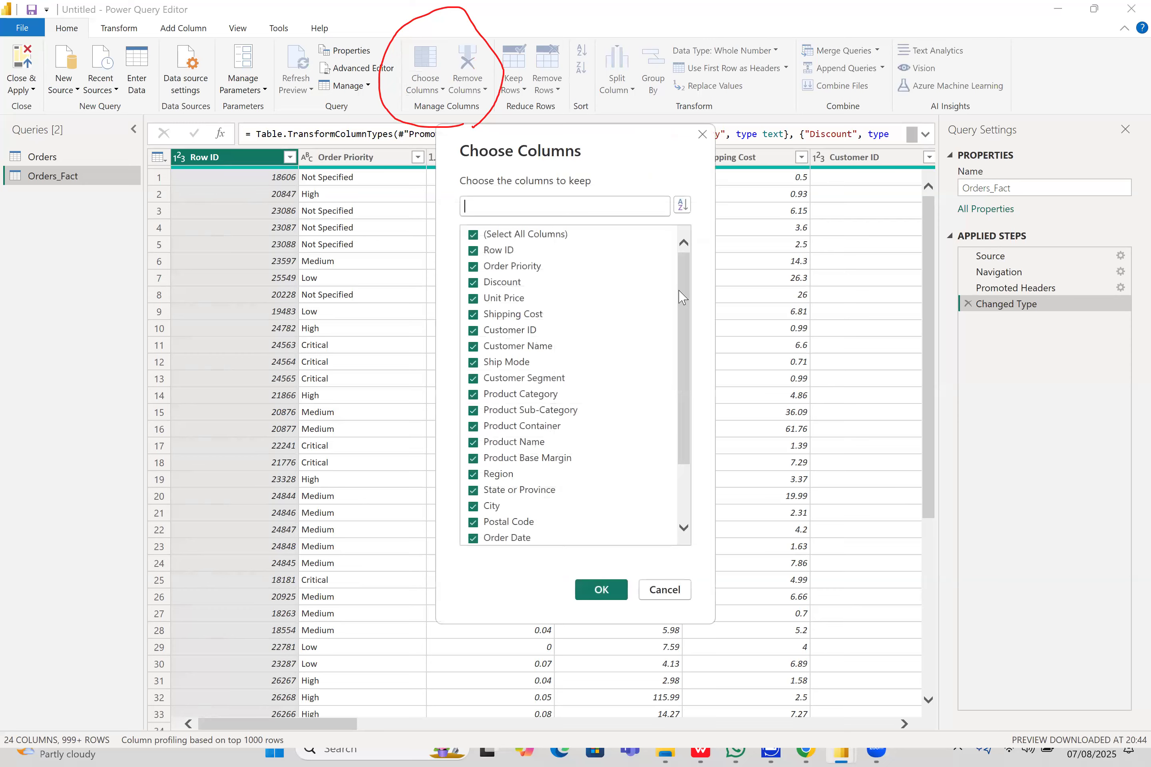
scroll(683, 393, down, 2)
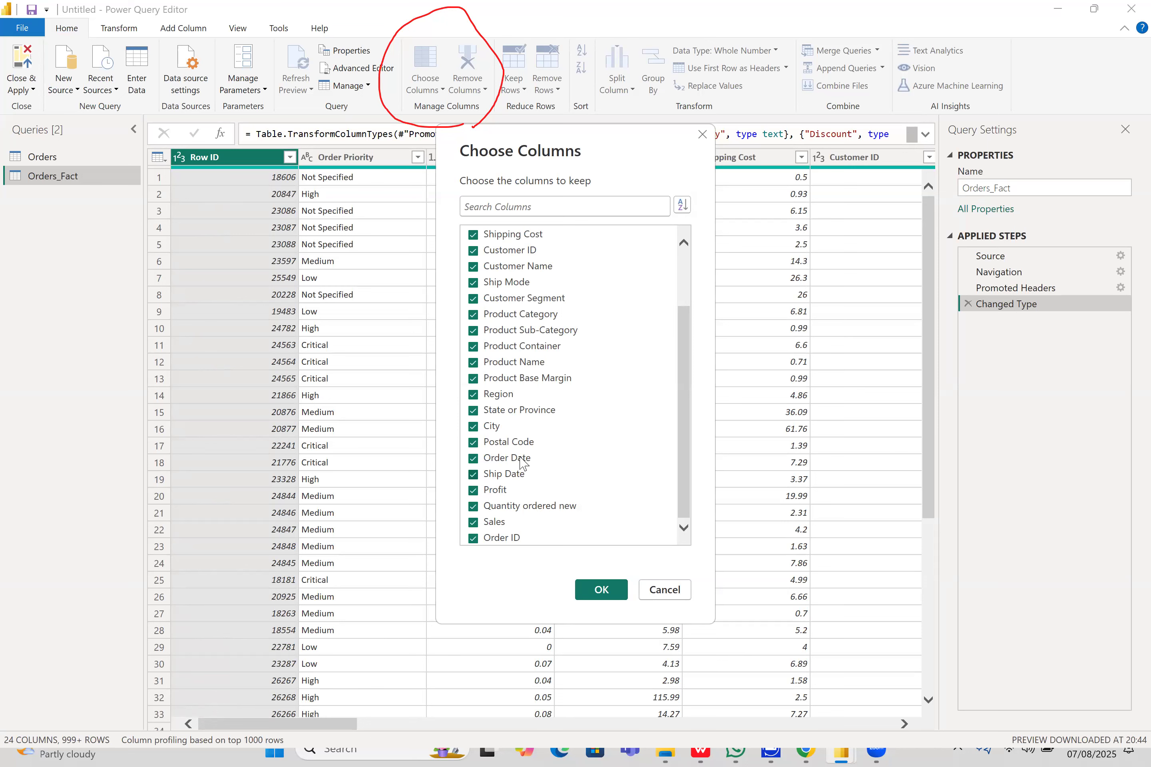
click(473, 442)
click(472, 427)
click(472, 411)
click(474, 396)
click(473, 379)
click(474, 363)
click(473, 346)
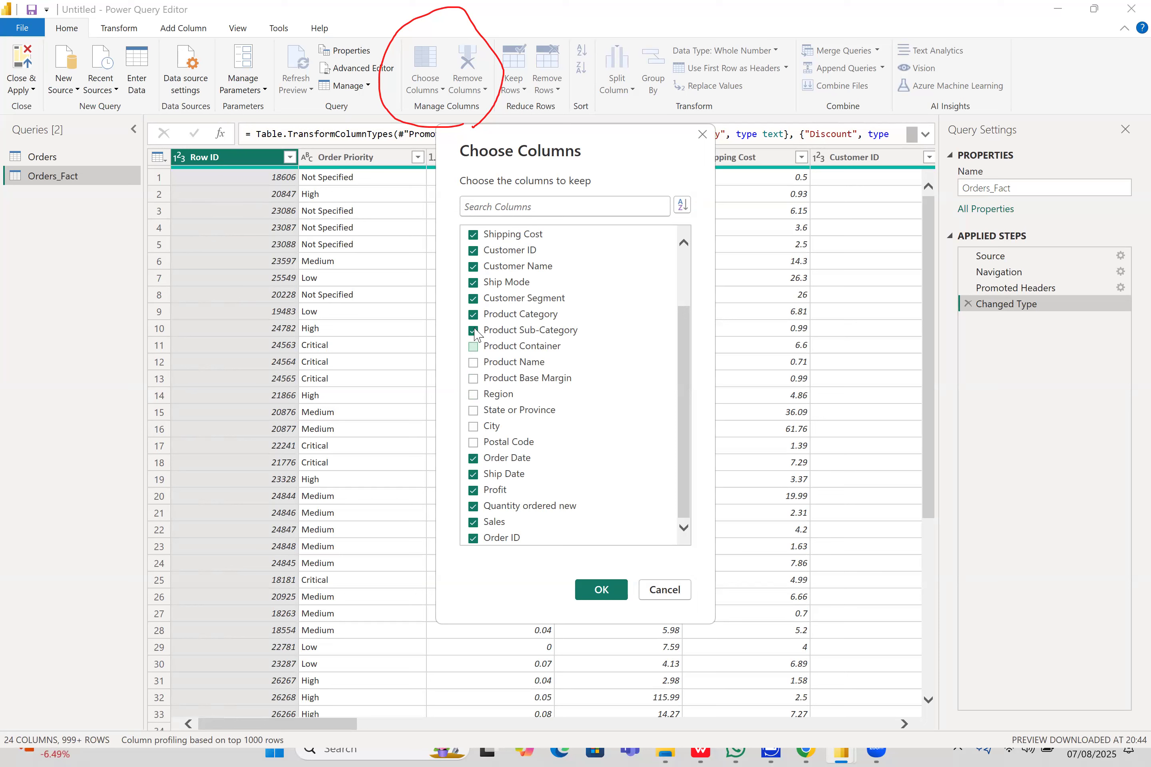
- Also exclude Product Sub-Category, Product Category, Customer Segment, Ship Mode, Customer Name, Customer ID and Row ID, and apply the column selection
click(474, 331)
click(473, 316)
click(471, 297)
click(473, 284)
click(473, 268)
click(473, 251)
drag(688, 329, 692, 253)
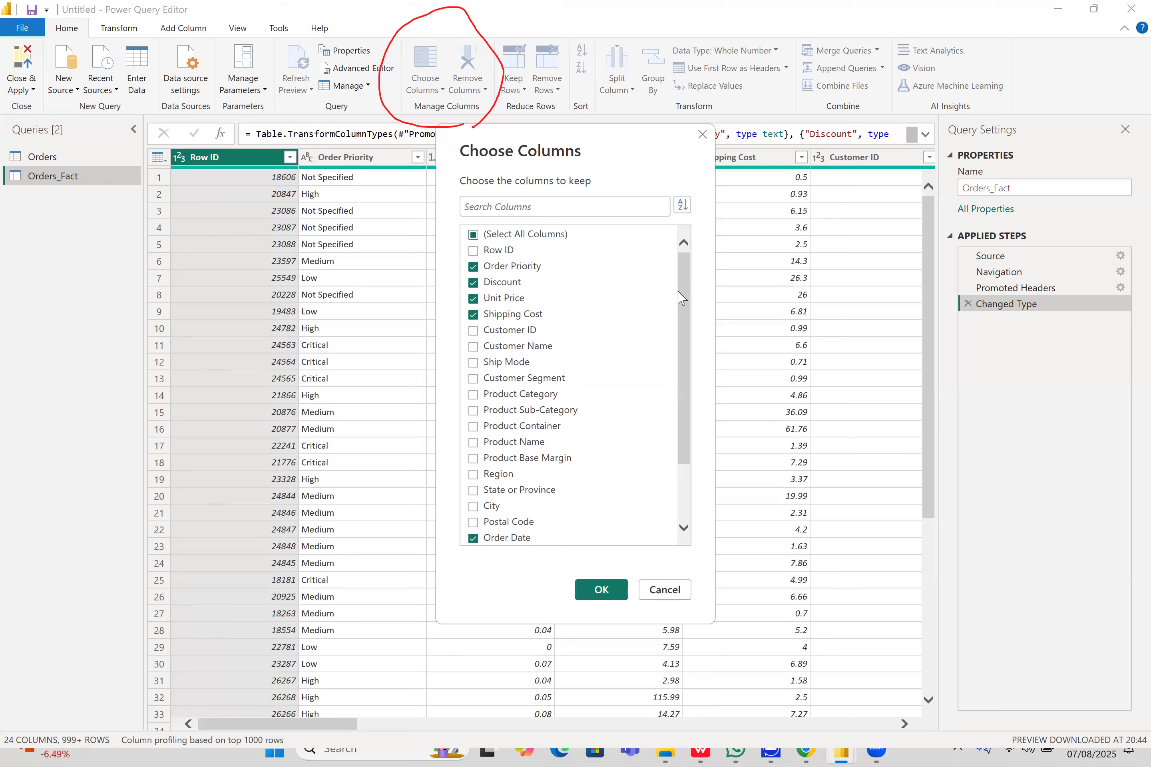
drag(683, 299, 663, 508)
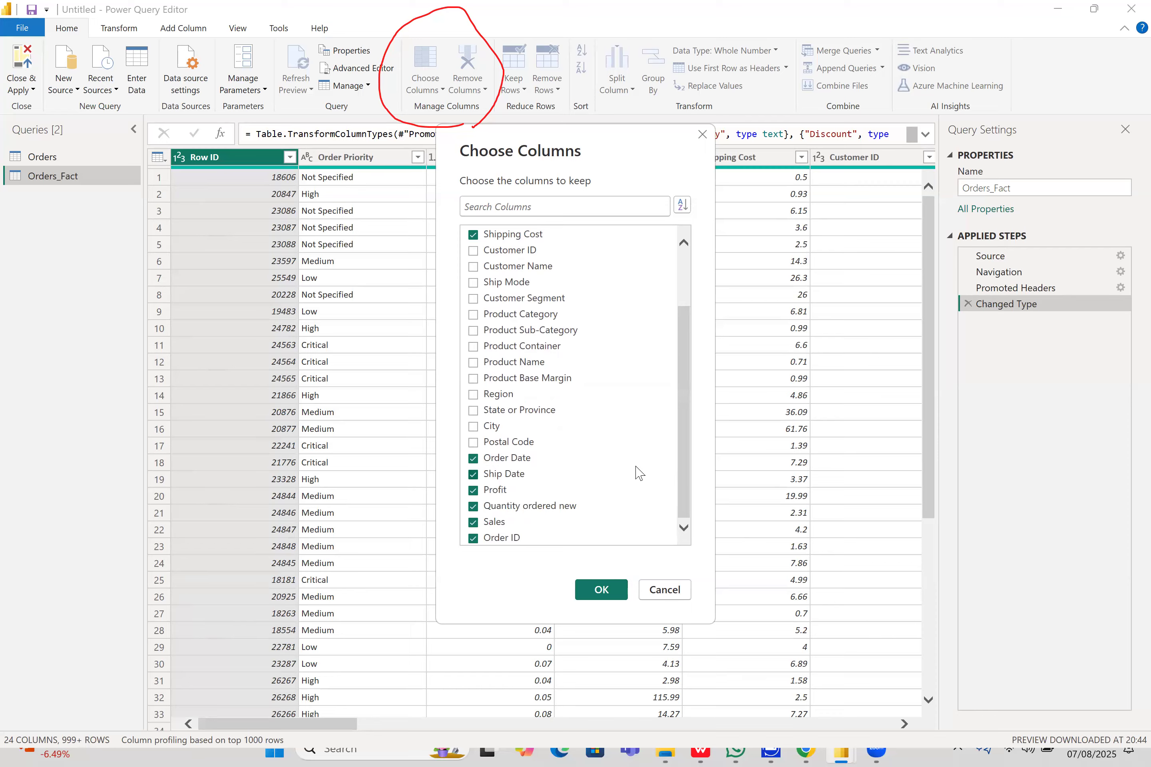
click(600, 590)
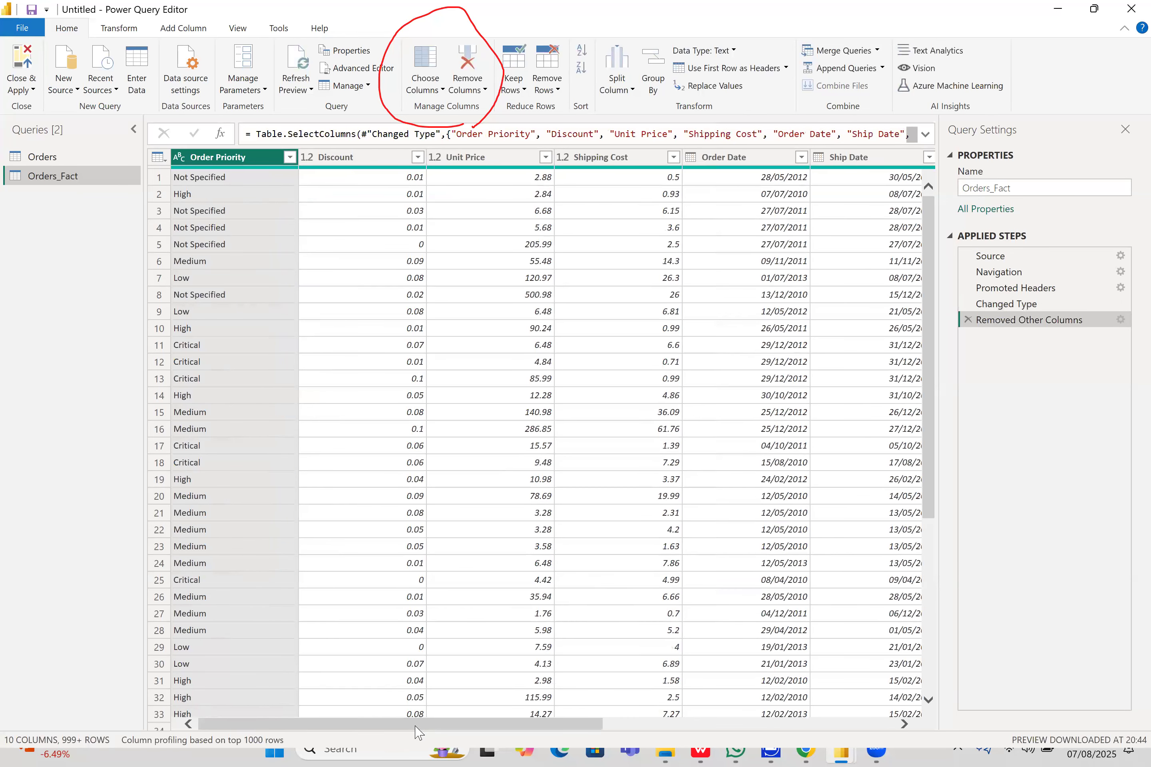
- Move the Order ID column to the front of Orders_Fact and remove duplicates based on Order ID
drag(415, 726, 803, 688)
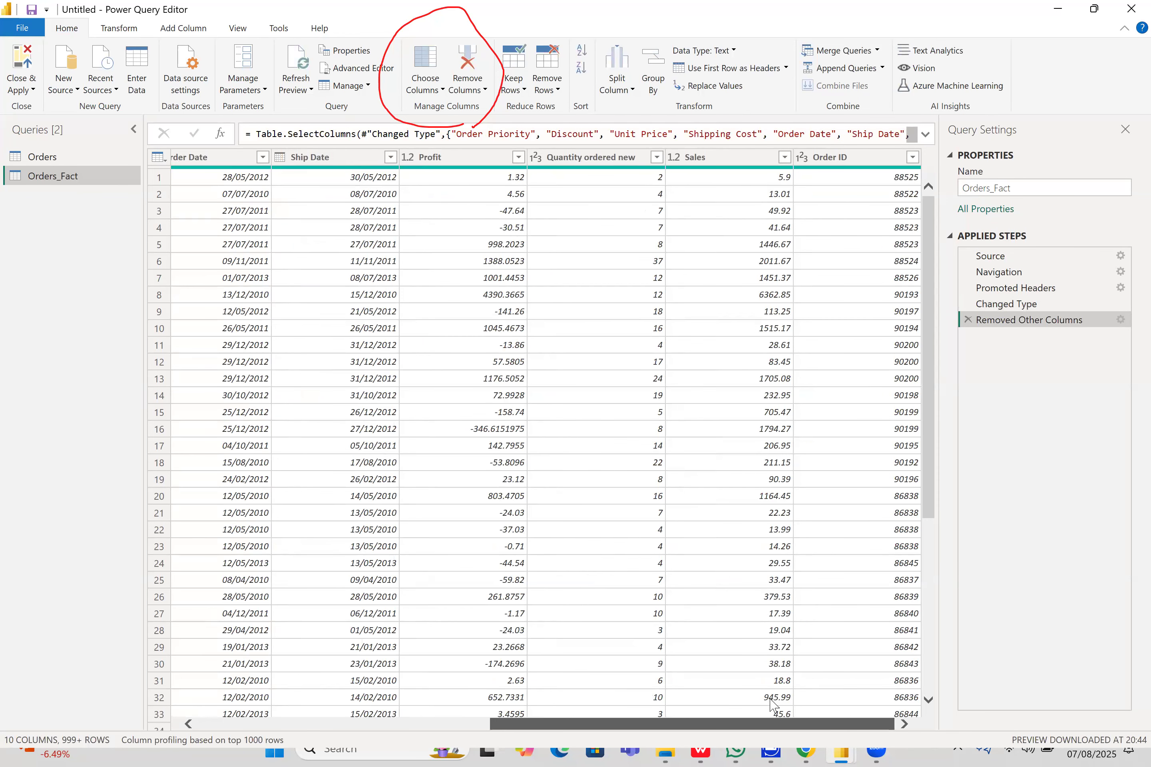
scroll(771, 703, left, 5)
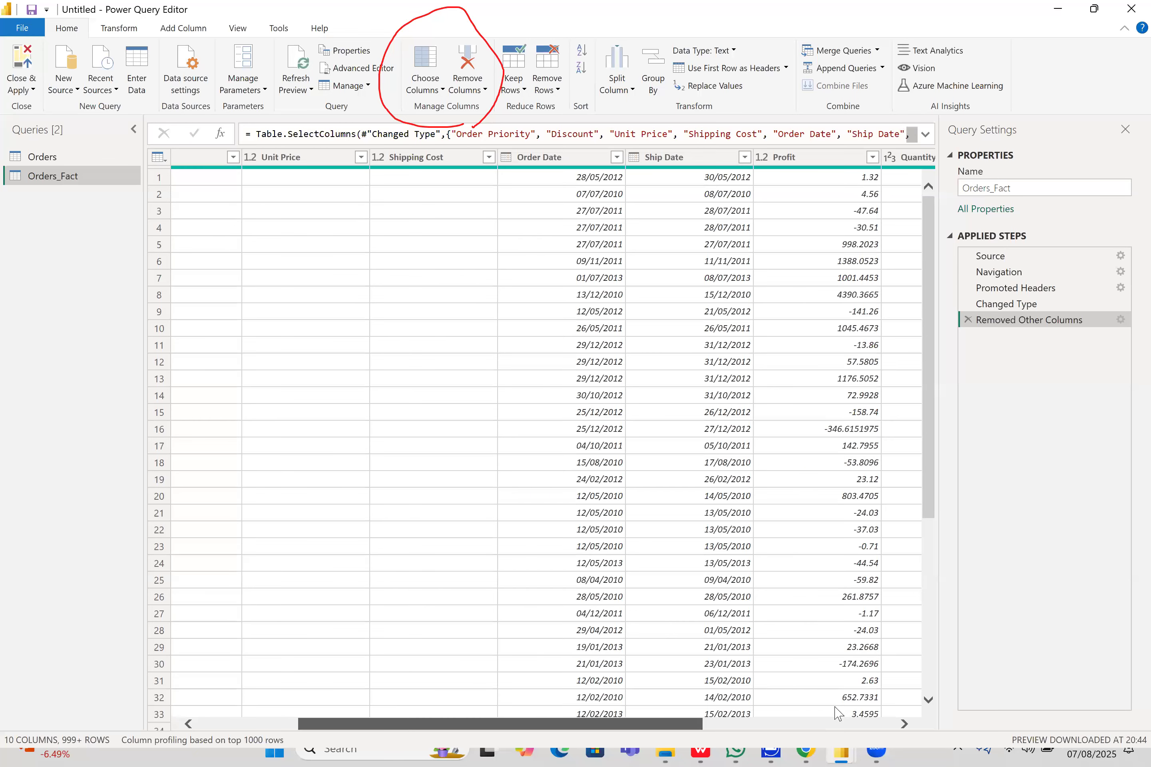
scroll(837, 713, right, 5)
mouse_move(856, 166)
mouse_down()
mouse_move(2, 161)
mouse_move(277, 160)
mouse_up()
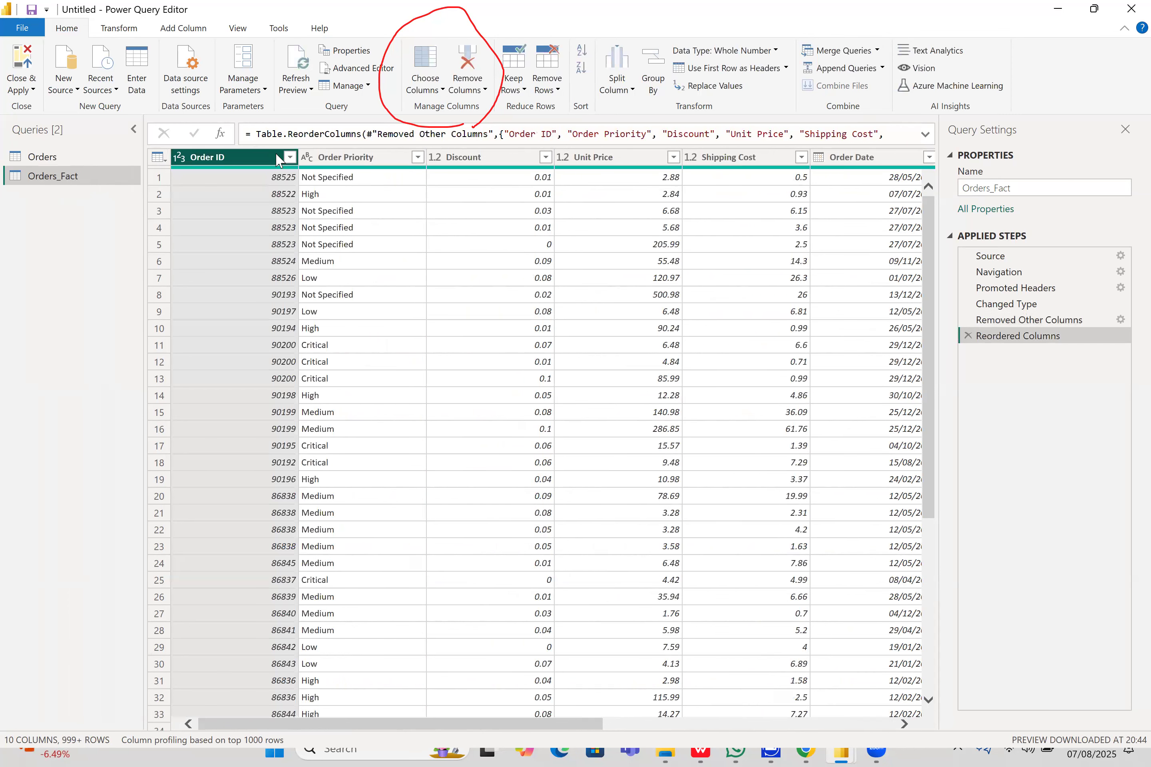
right_click(264, 153)
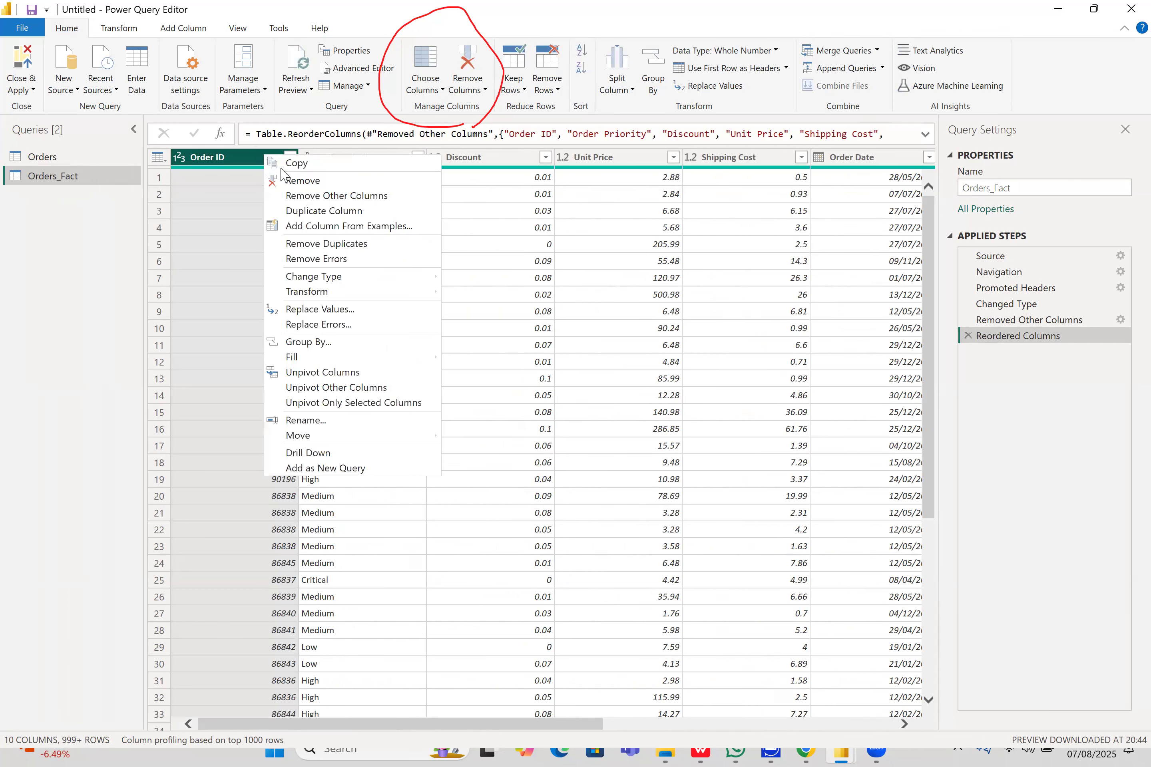
click(327, 244)
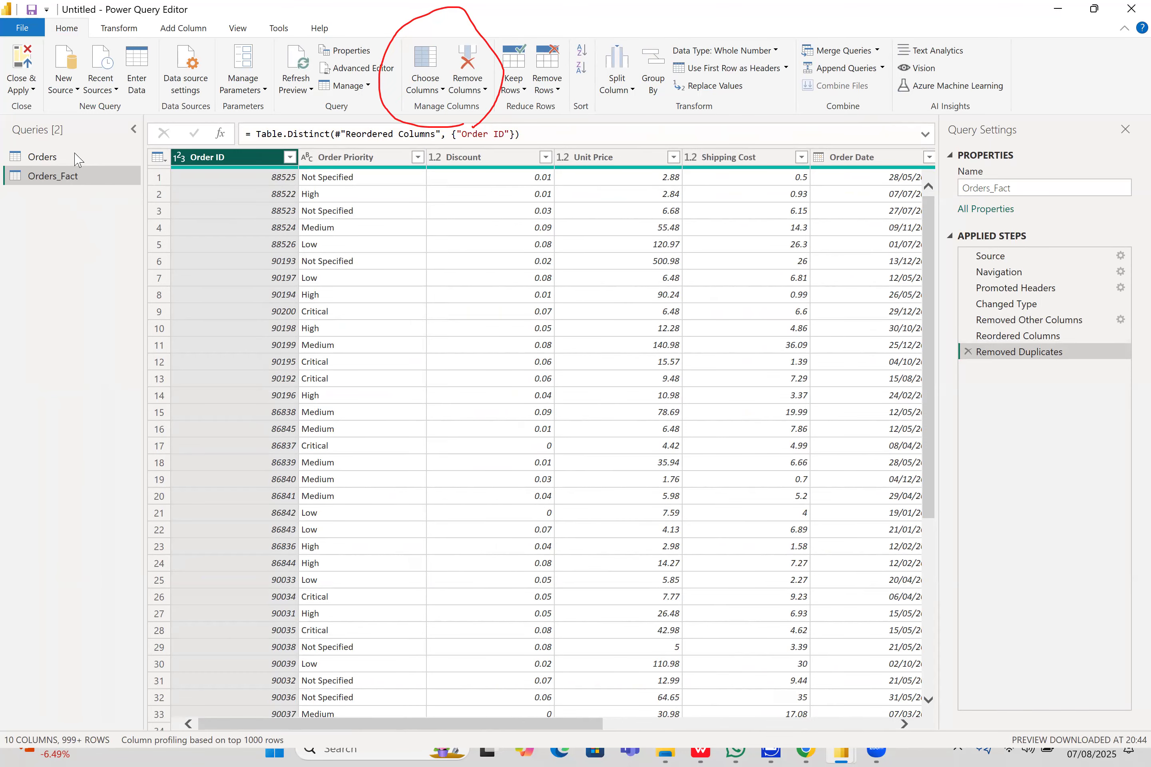
- Duplicate the original Orders query again and rename the copy Product_DIM
drag(69, 156, 87, 179)
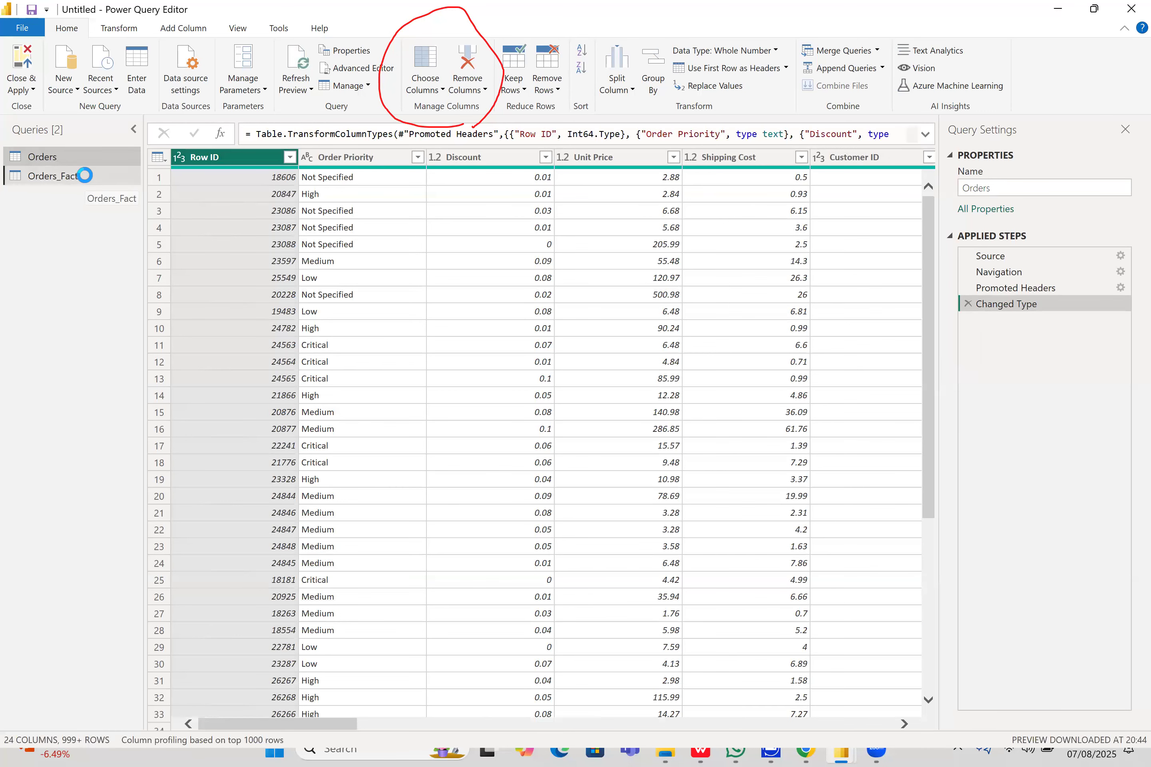
click(87, 179)
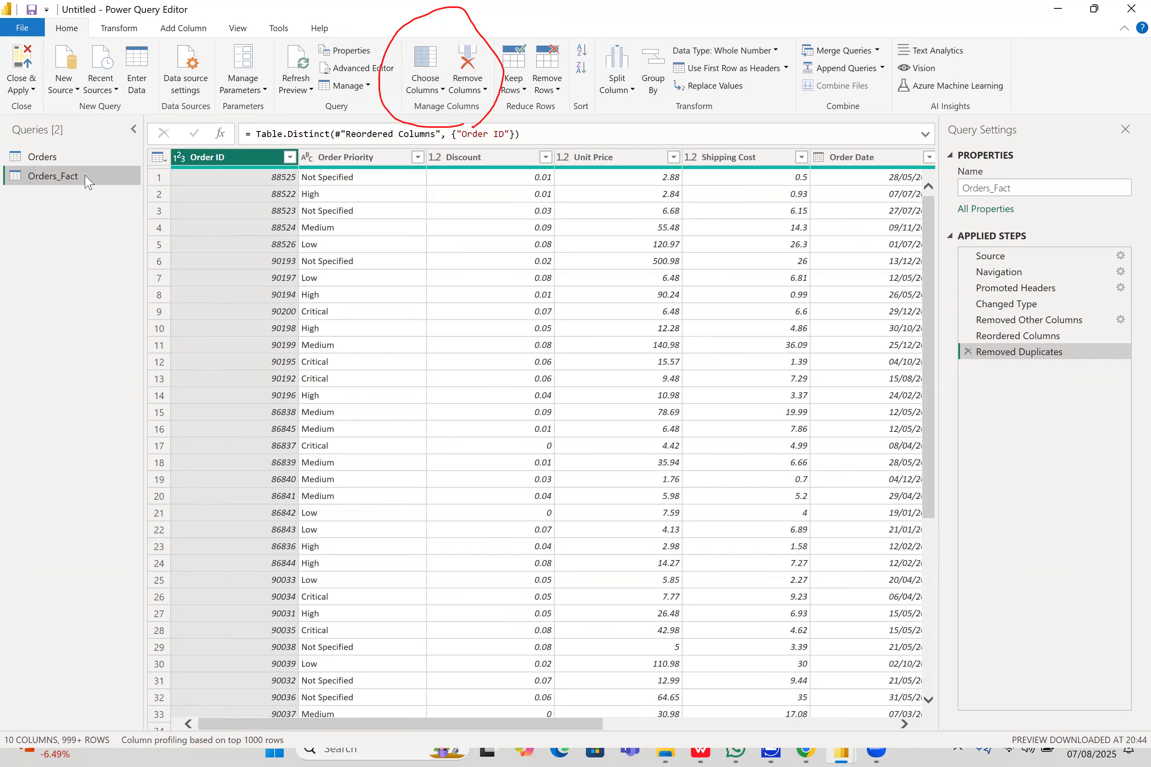
click(93, 158)
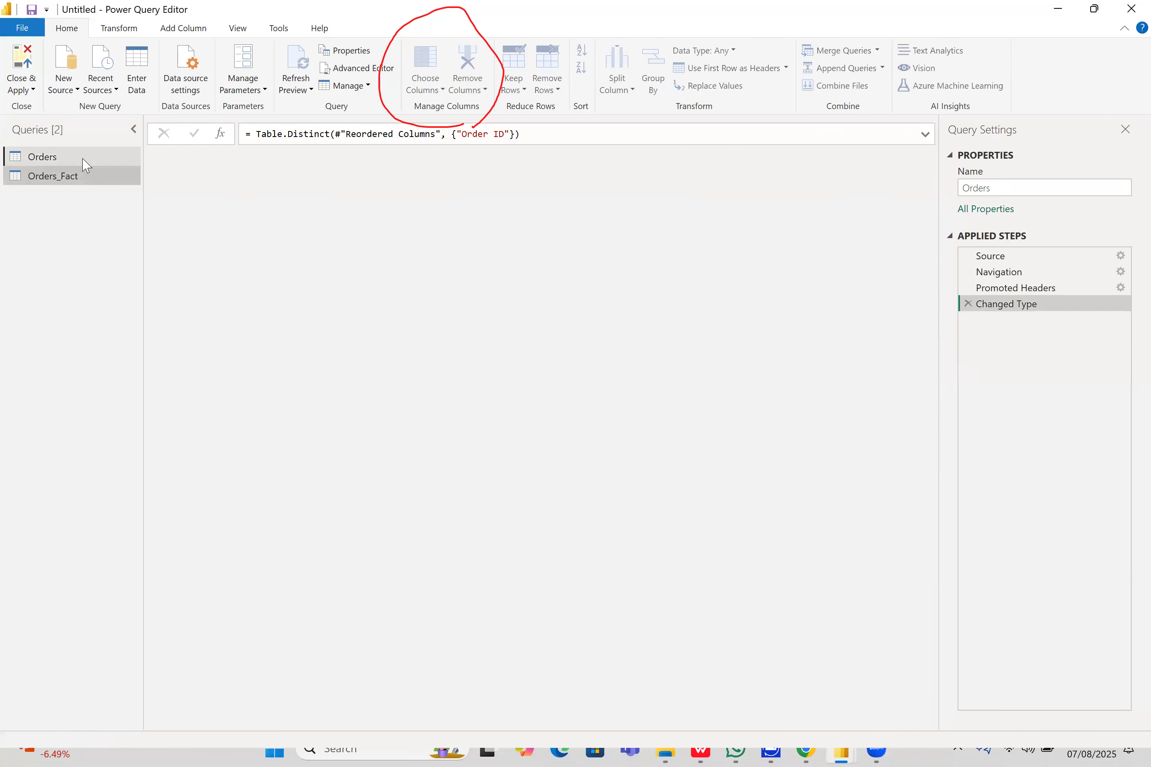
right_click(107, 157)
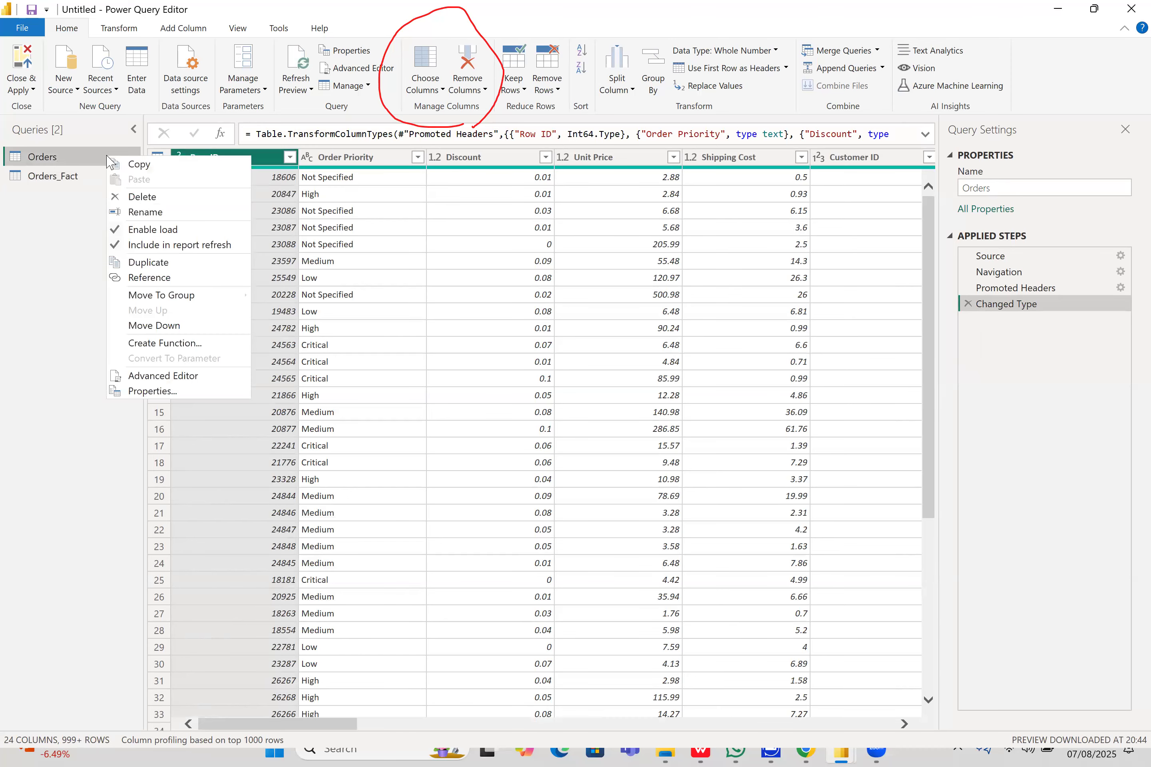
click(184, 263)
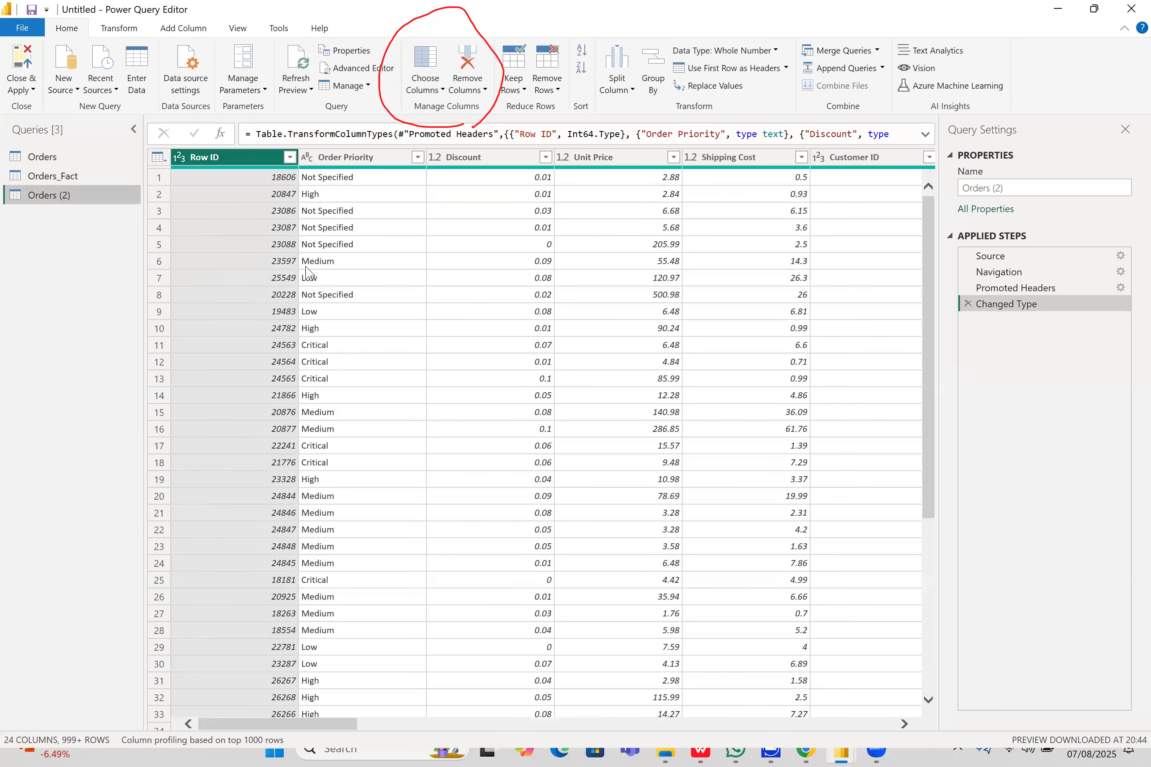
click(1040, 194)
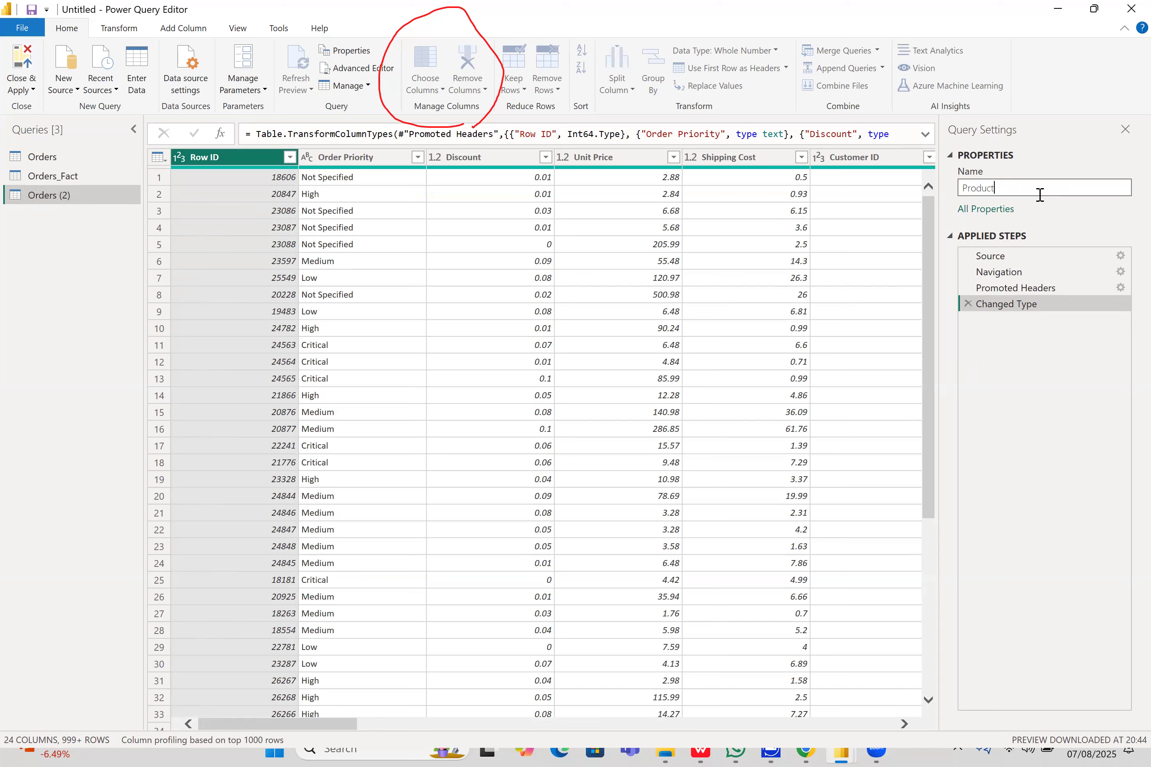
text(DIM)
key(Return)
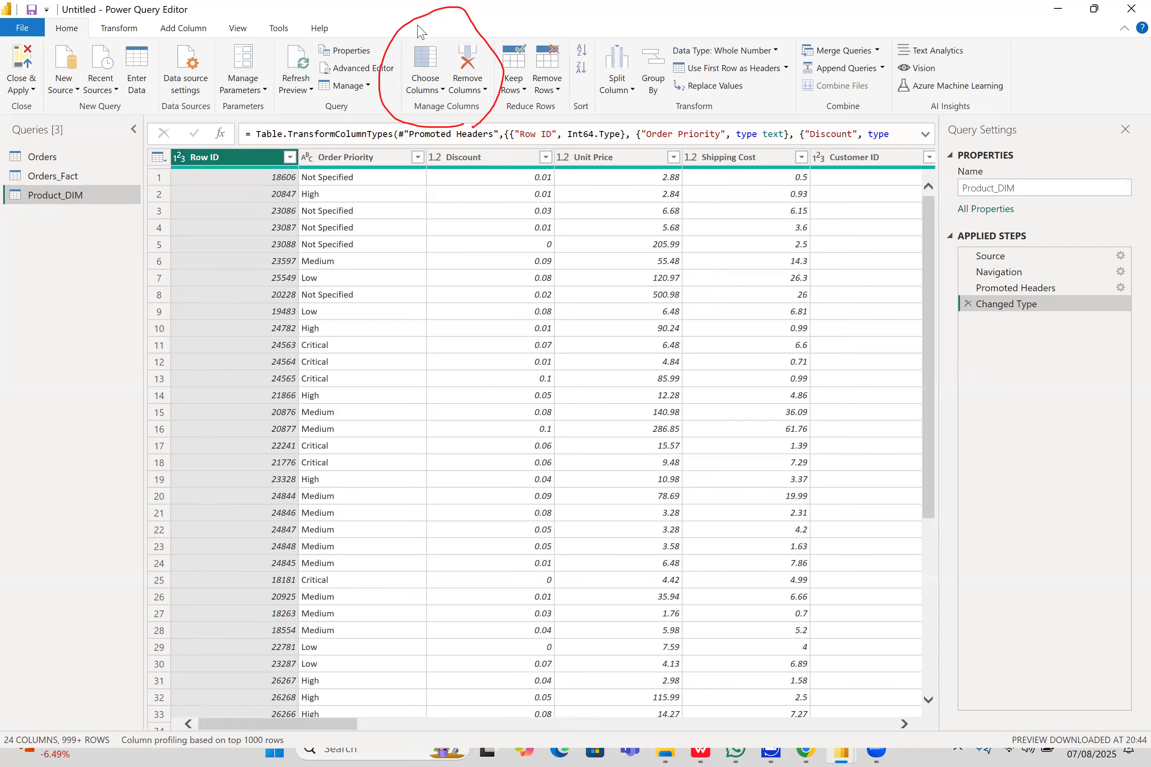
- Deselect all columns for Product_DIM and mark only Product Category, Product Sub-Category, Product Container and Product Name to keep
click(432, 90)
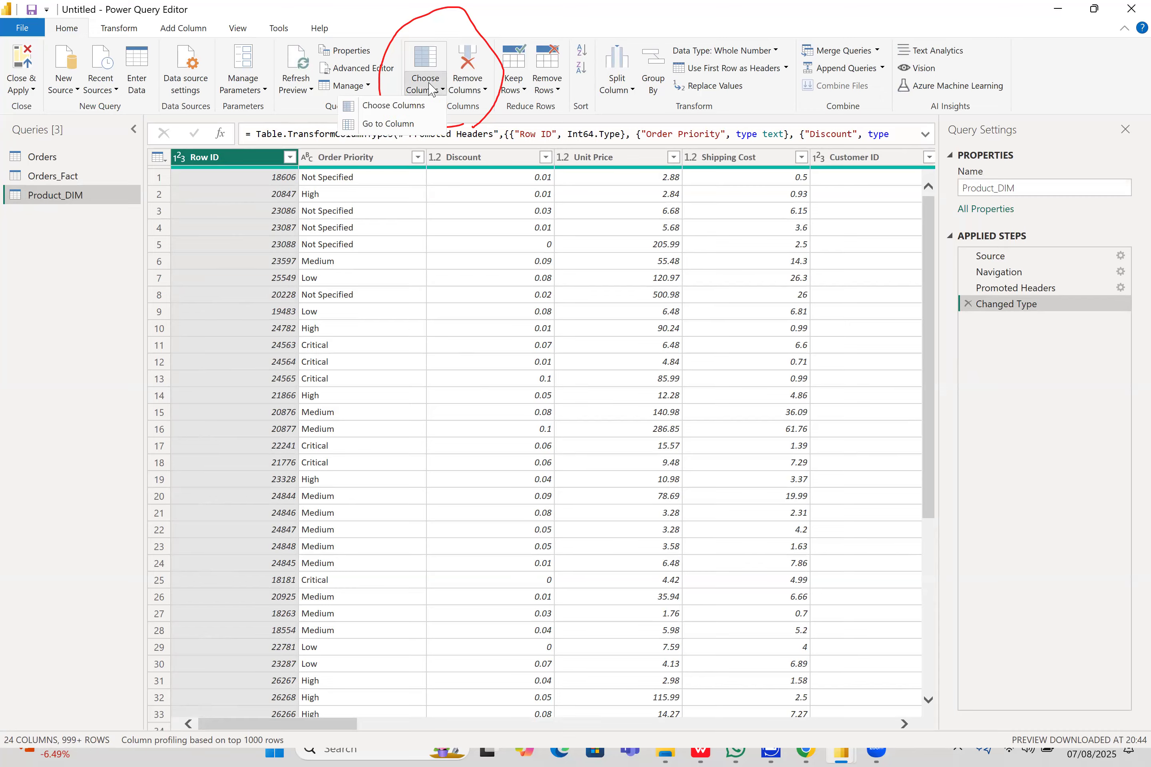
click(408, 110)
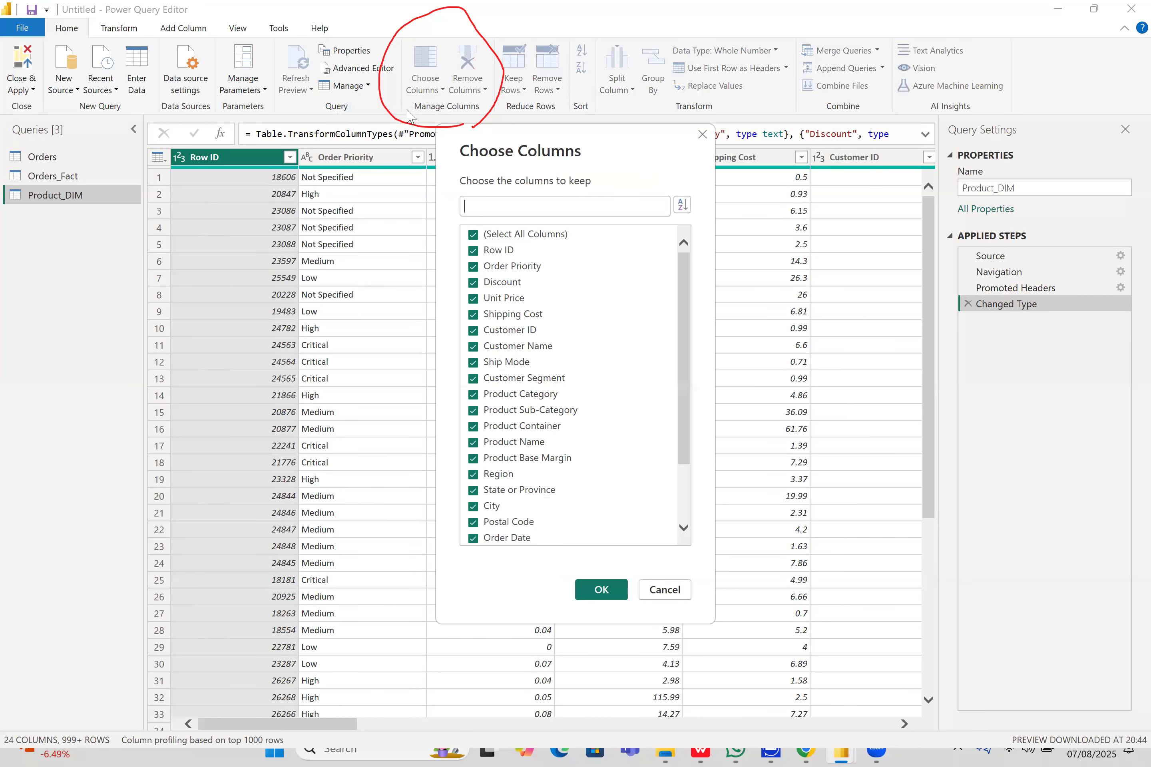
click(474, 235)
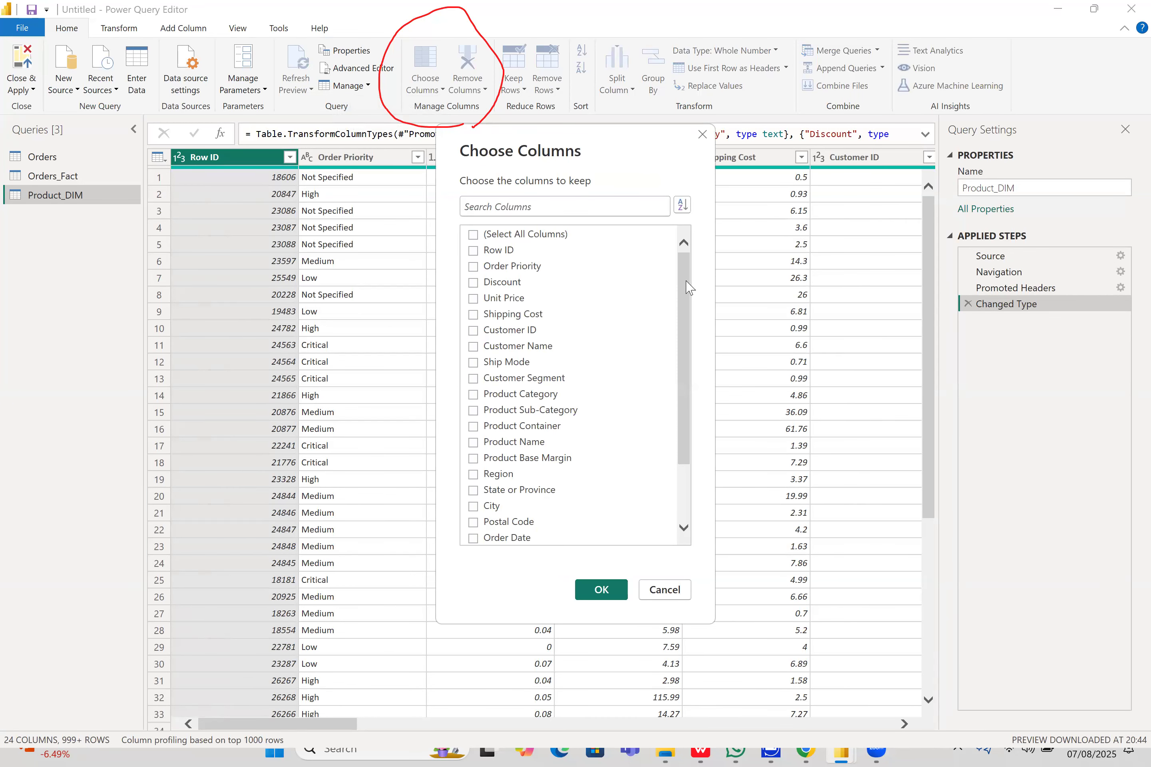
click(474, 235)
click(474, 235)
drag(688, 317, 687, 385)
scroll(677, 260, up, 2)
drag(683, 295, 696, 393)
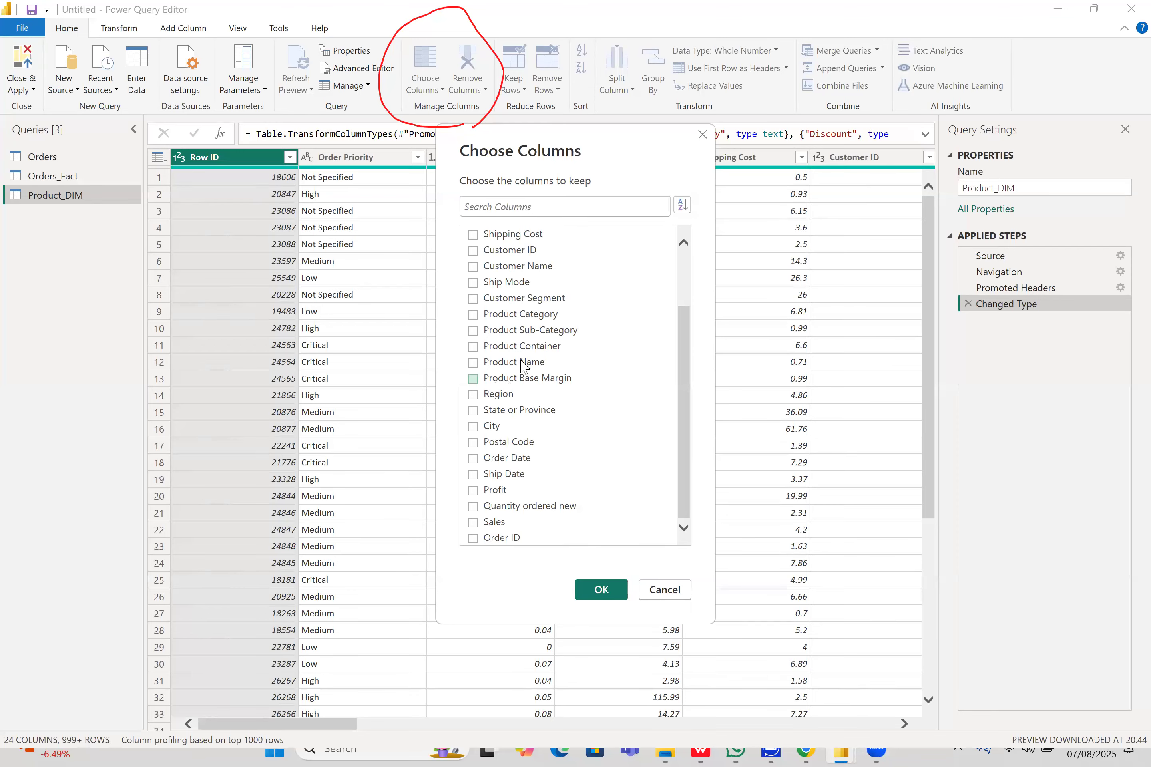
click(474, 362)
click(472, 347)
drag(683, 345, 679, 302)
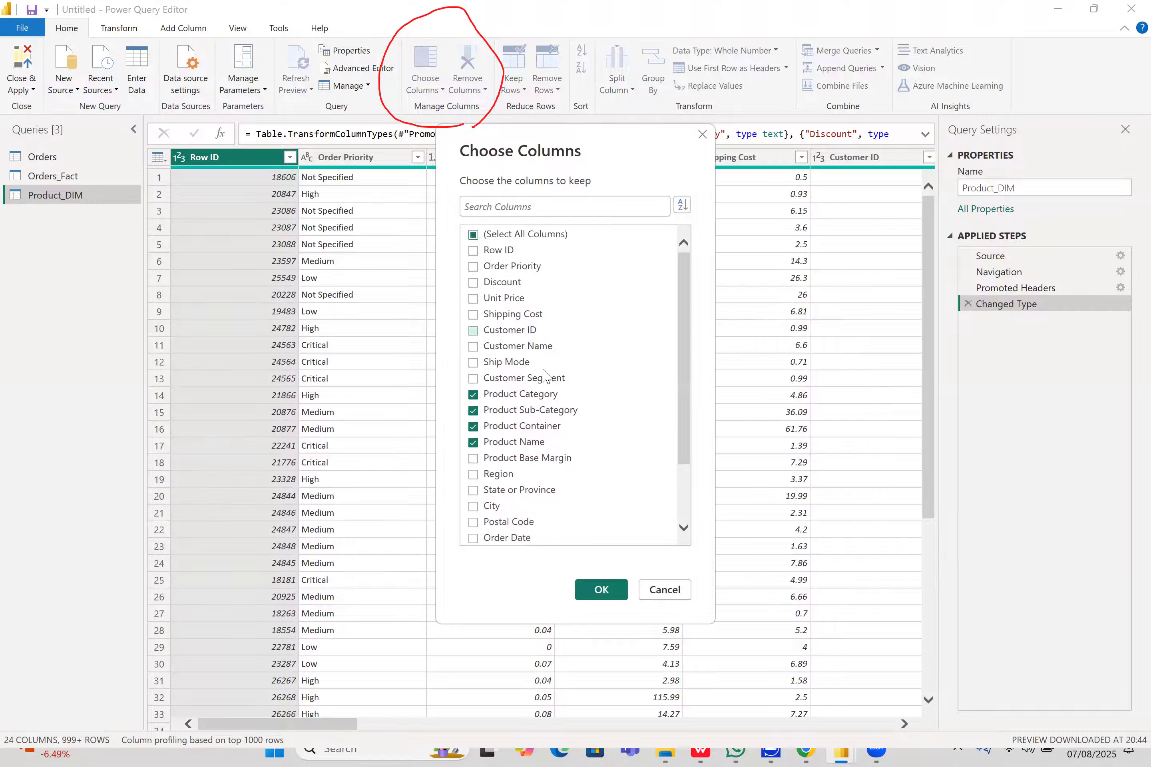
- Also keep Product Base Margin in Product_DIM and apply the column selection
drag(684, 401, 691, 354)
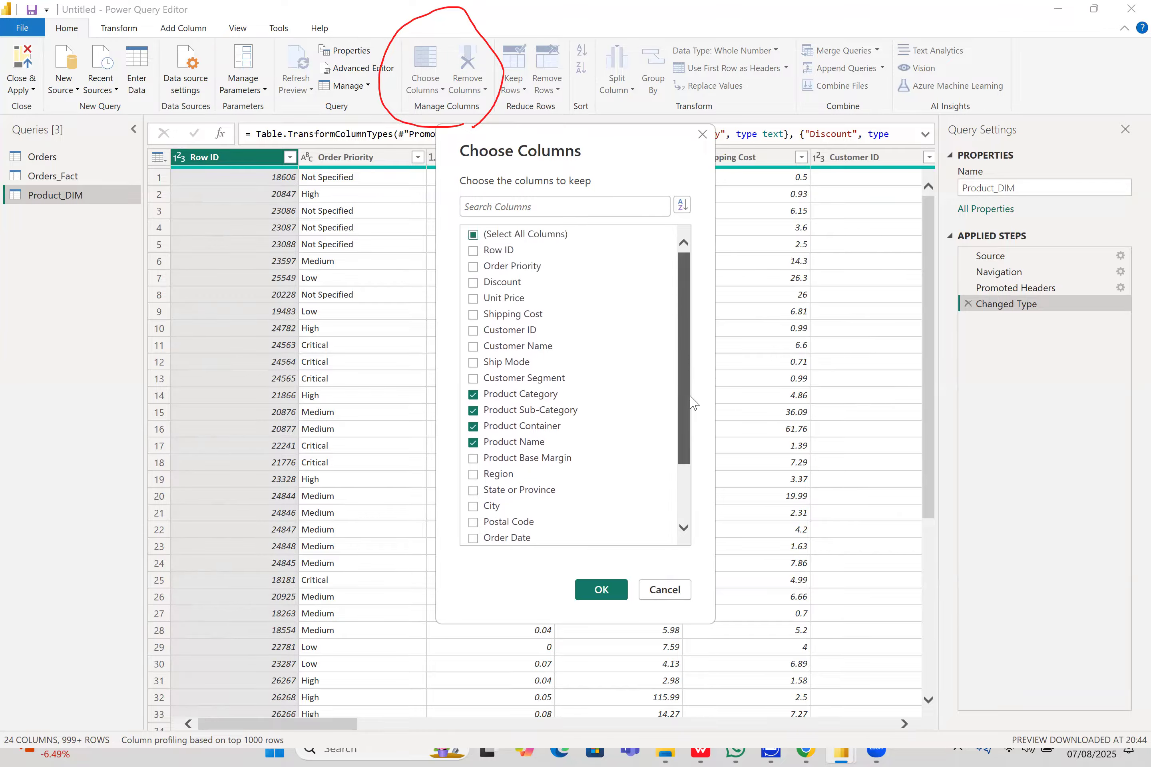
scroll(692, 404, down, 1)
drag(690, 403, 680, 465)
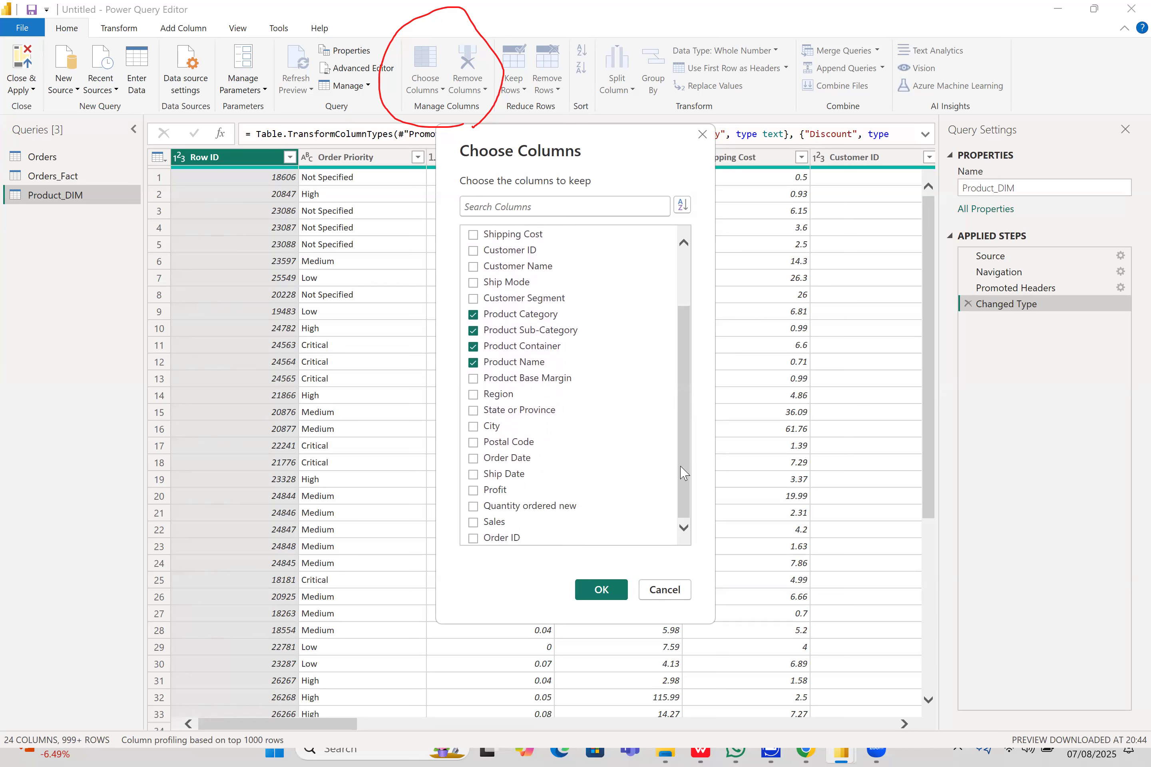
drag(680, 466, 678, 407)
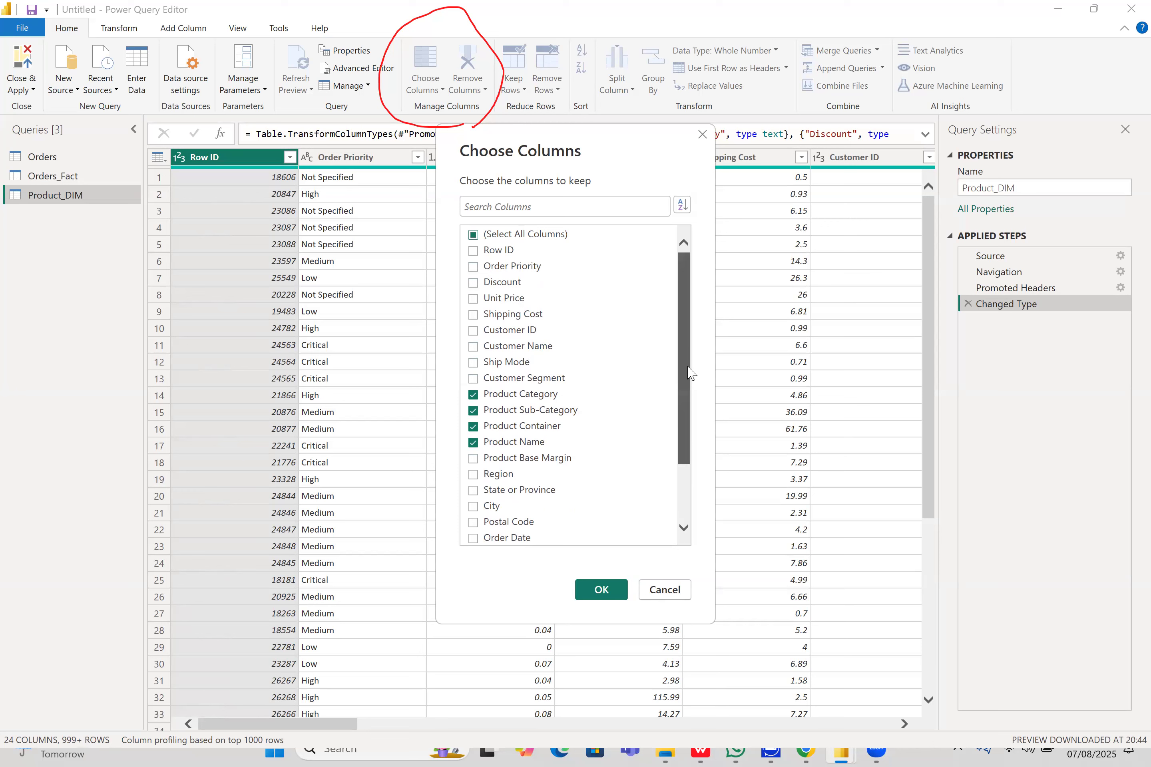
scroll(689, 362, down, 2)
scroll(688, 346, up, 2)
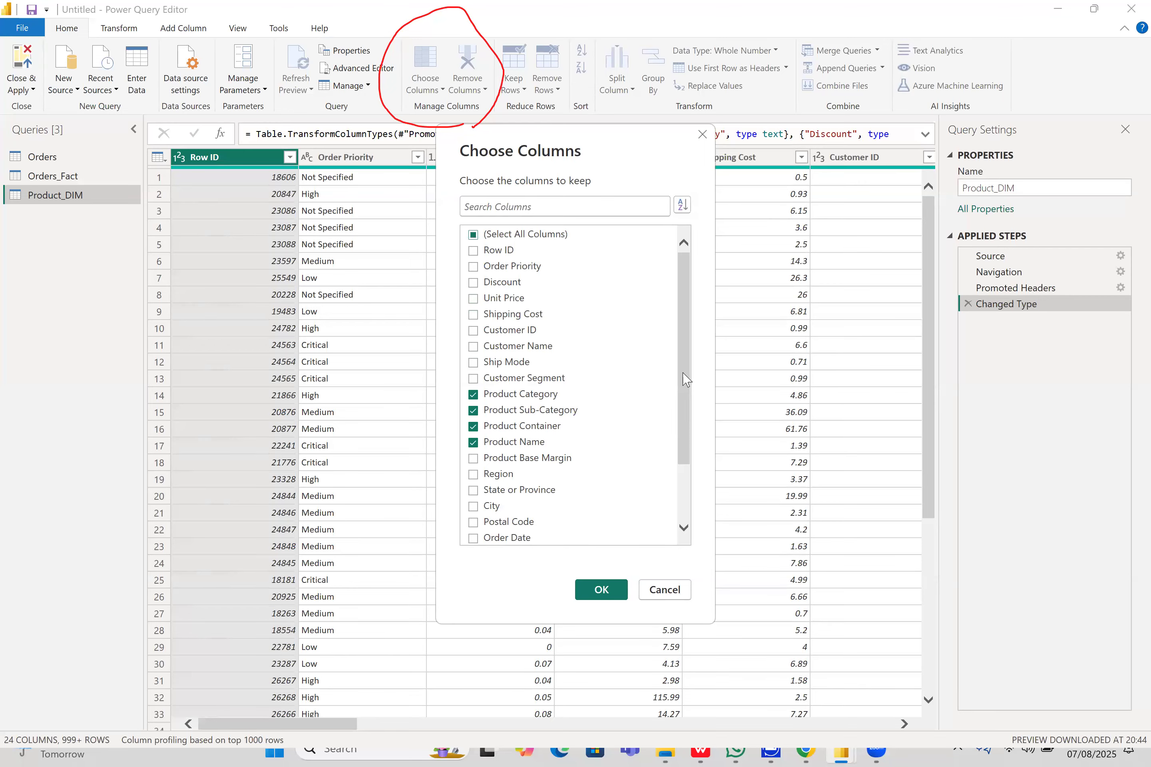
drag(684, 374, 681, 421)
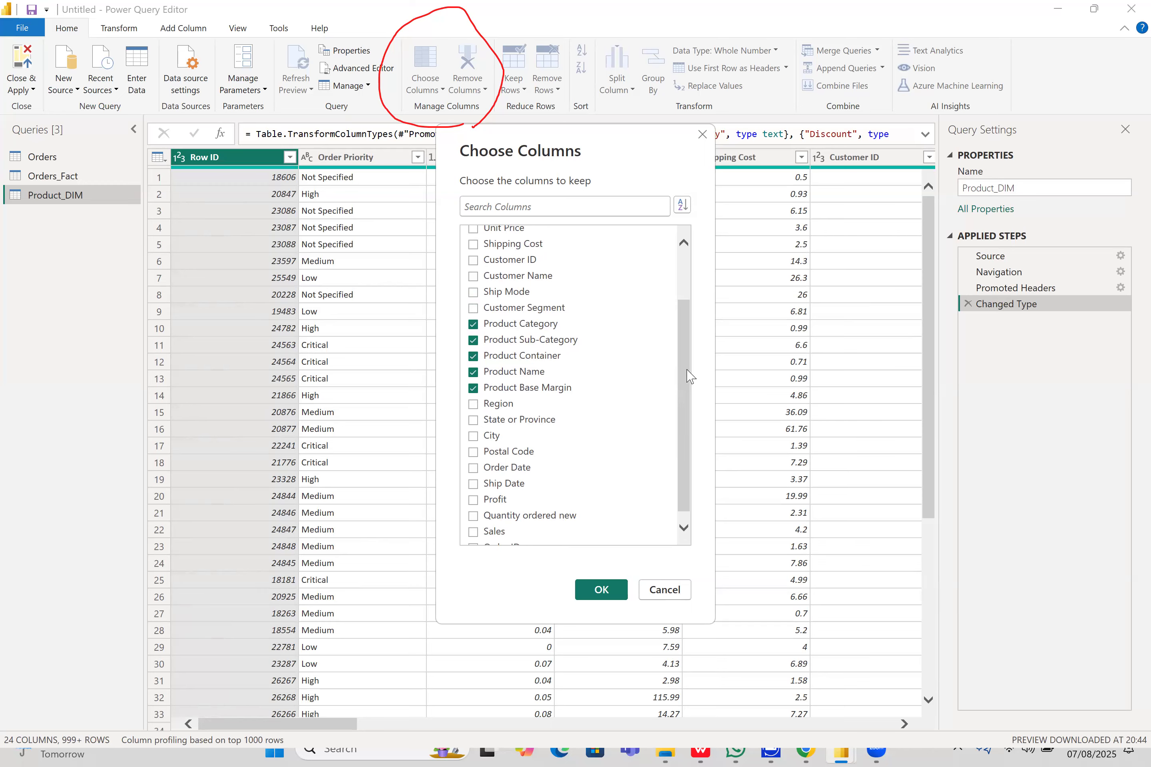
drag(683, 388, 681, 400)
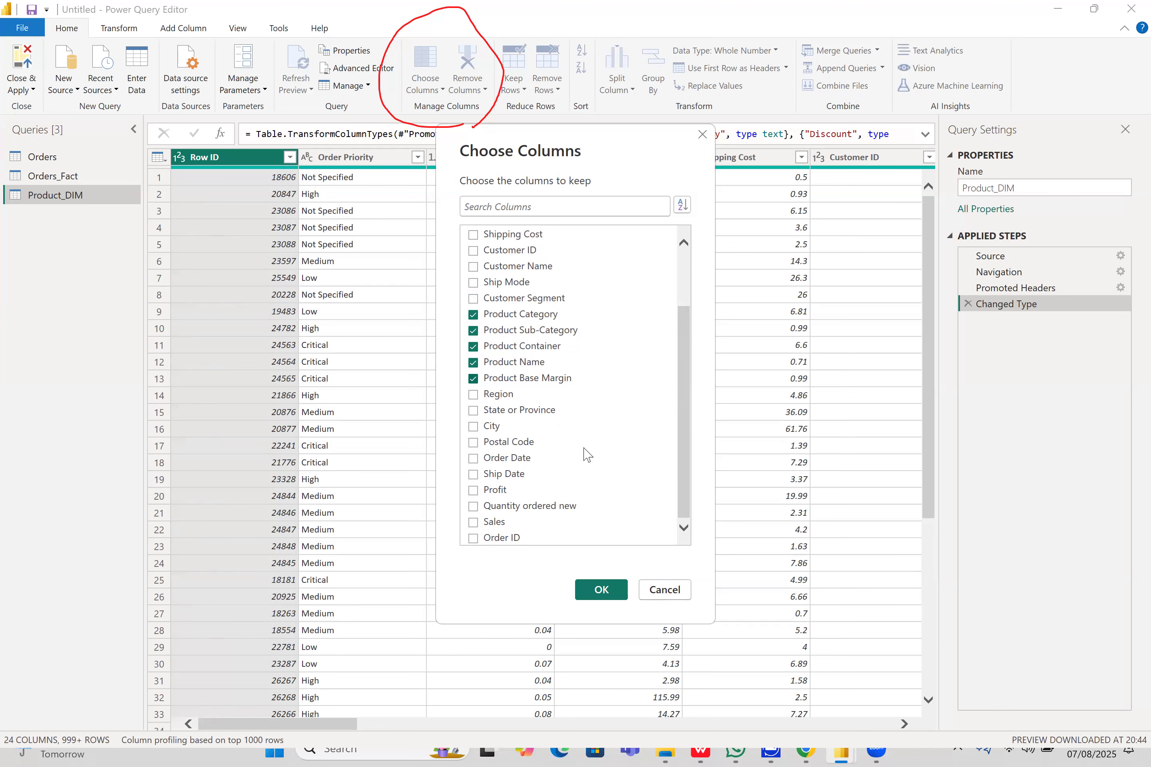
click(602, 590)
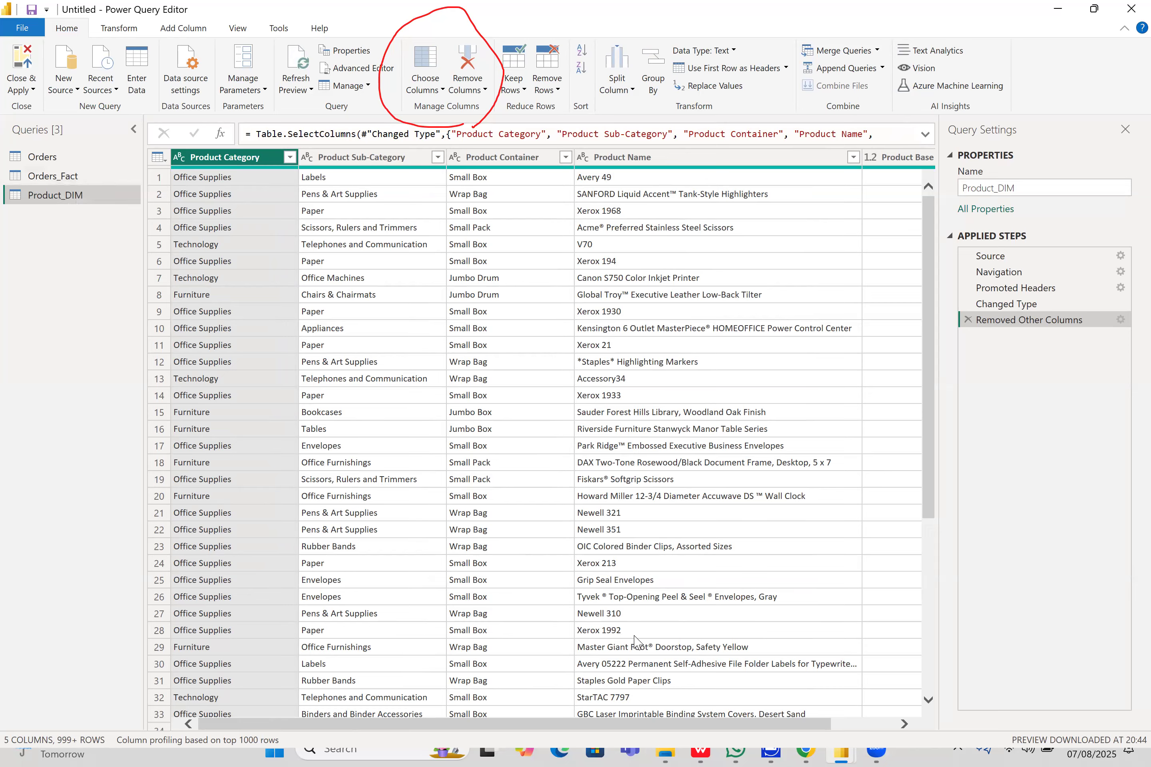
drag(601, 723, 609, 259)
mouse_move(189, 49)
mouse_down()
mouse_move(140, 17)
mouse_move(179, 51)
mouse_up()
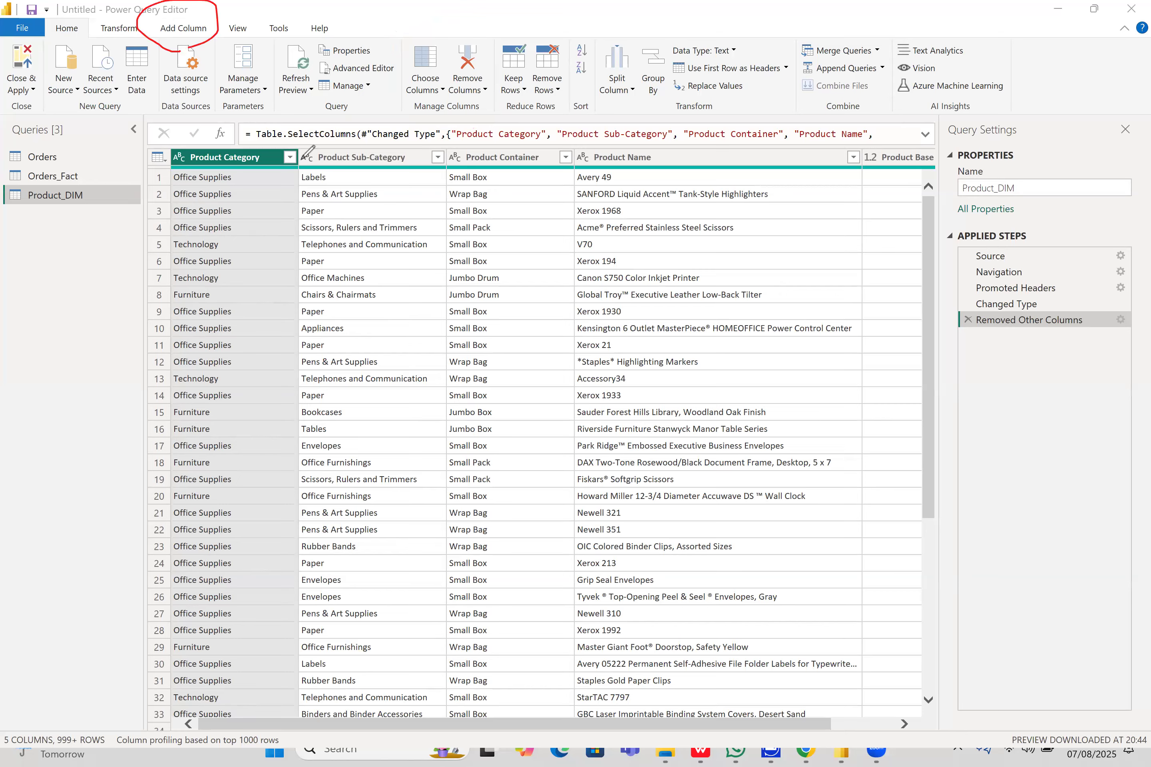
- Add a custom index column to Product_DIM with starting index 001 and increment 1
click(201, 31)
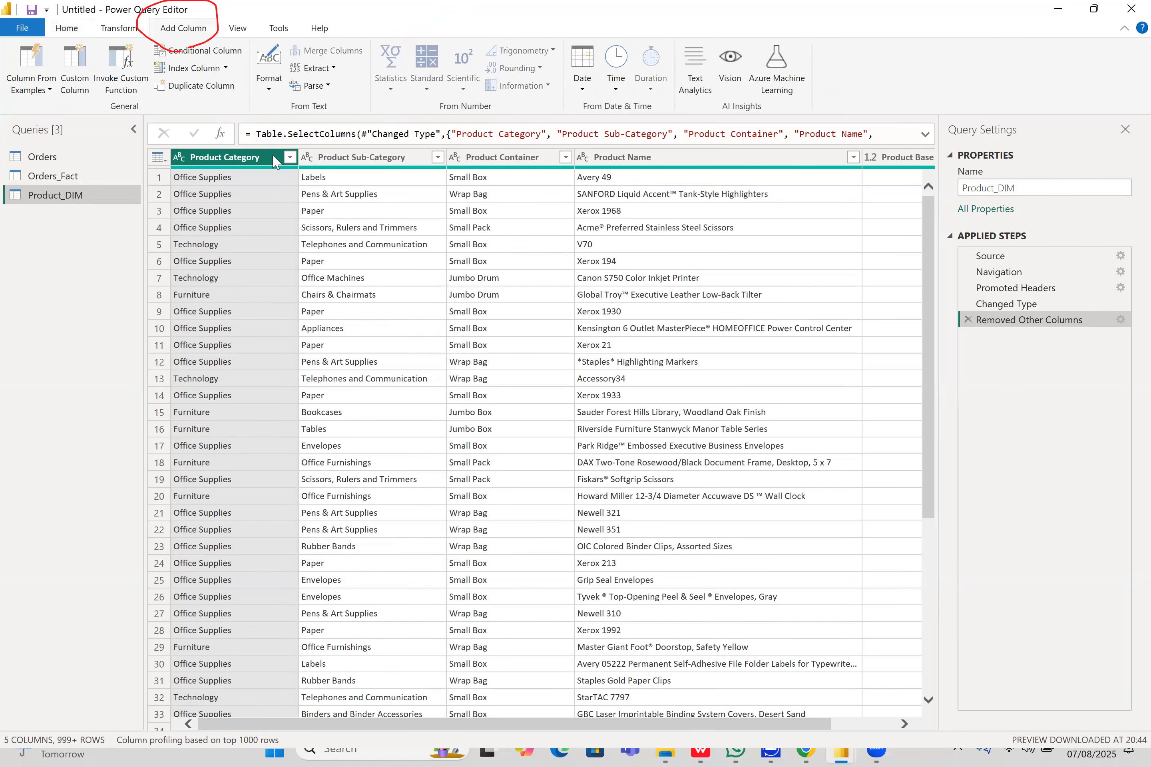
click(226, 69)
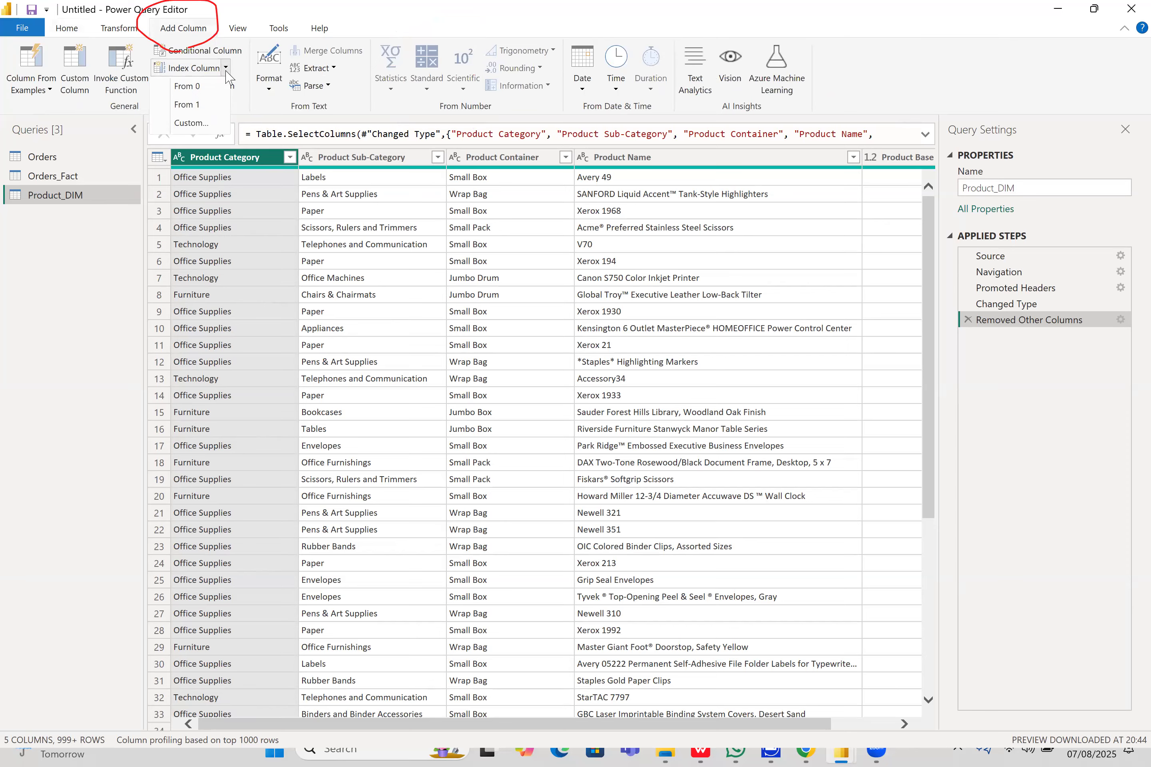
click(206, 123)
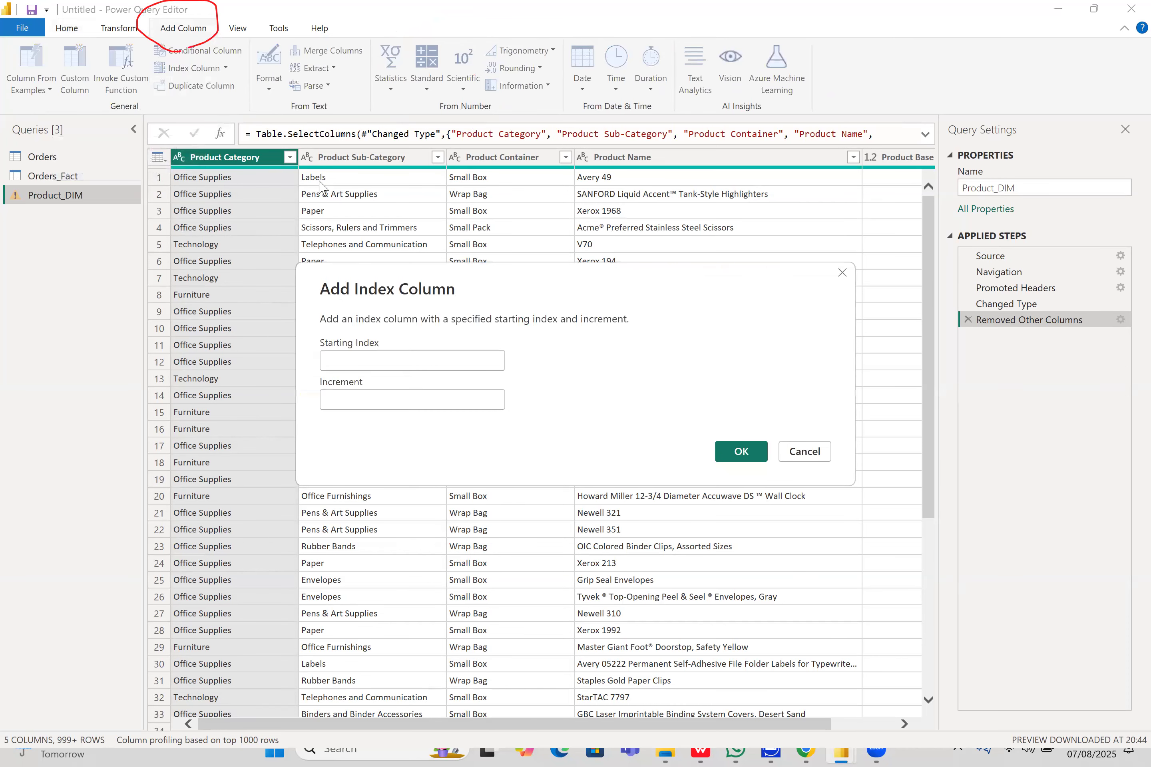
click(380, 364)
text(001)
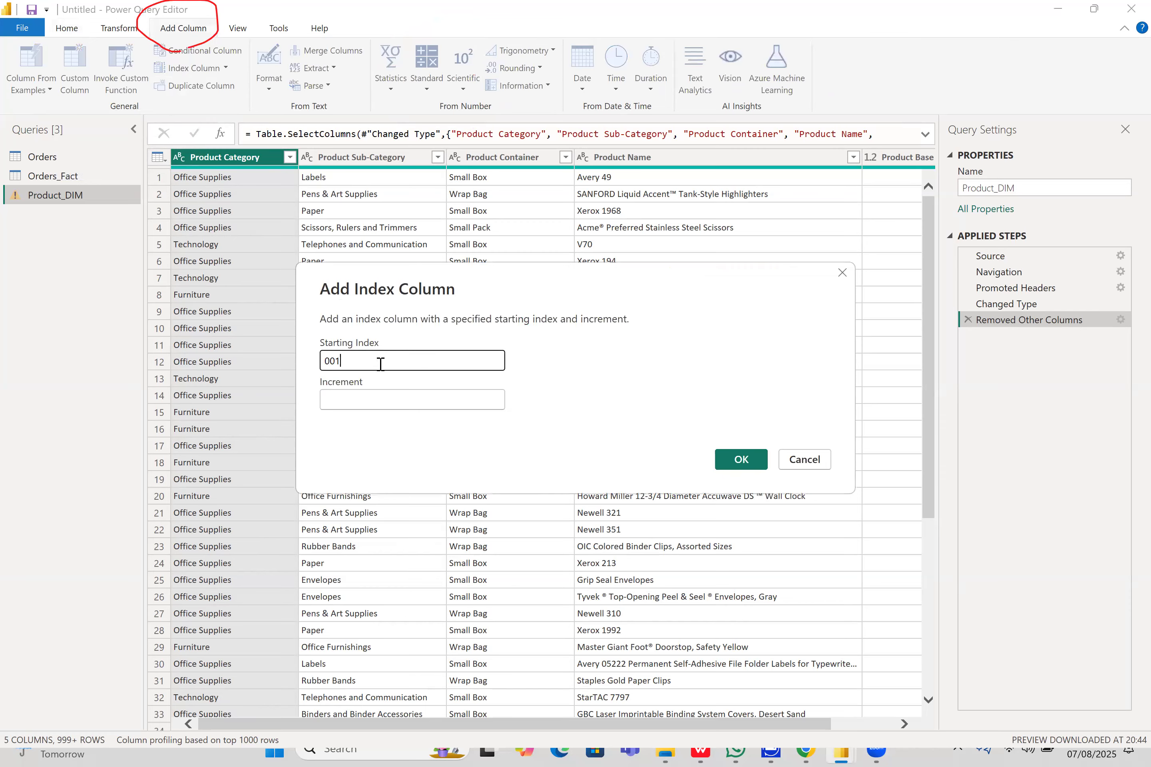
click(389, 402)
text(1)
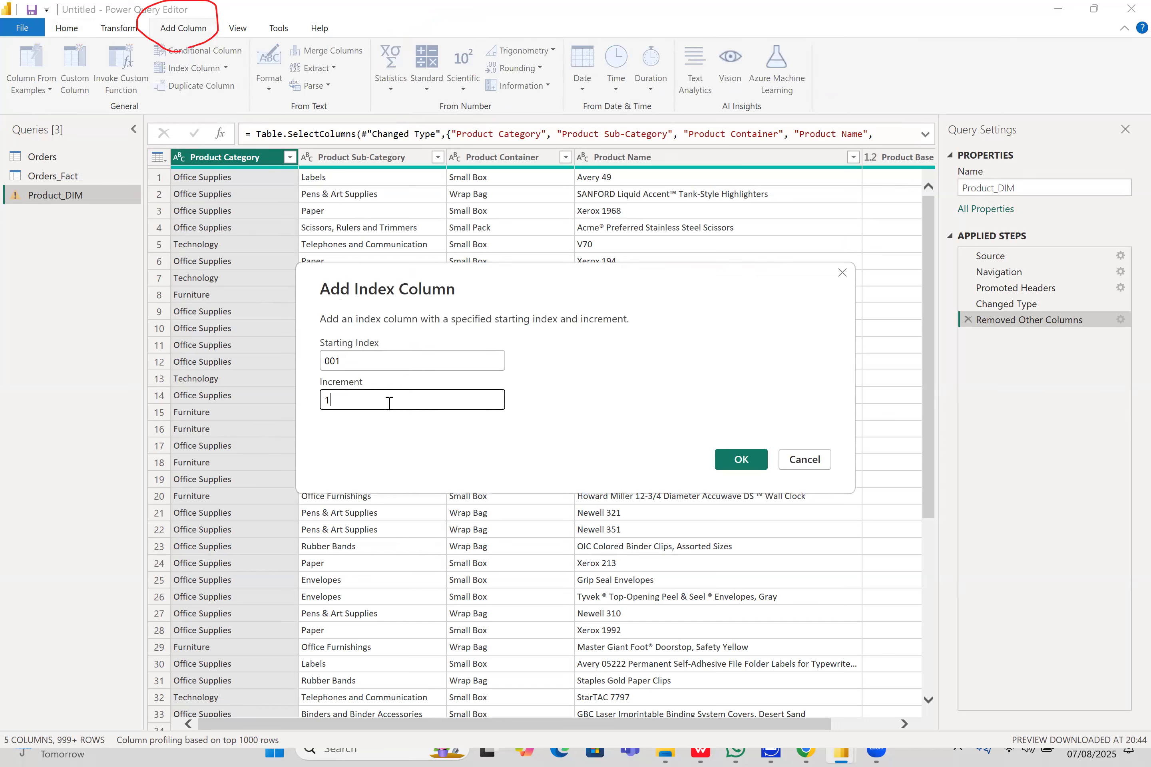
click(754, 461)
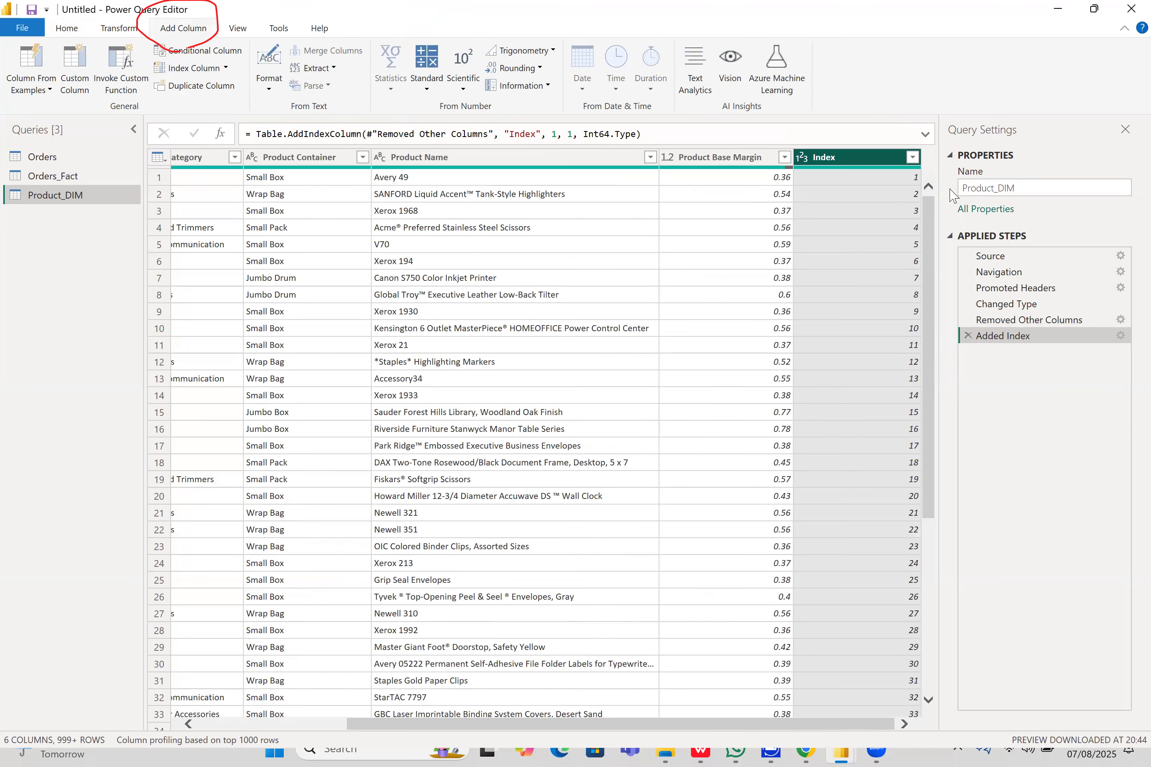
- Rename the new index column to Product_ID and move it to the front of Product_DIM
scroll(866, 165, down, 1)
scroll(852, 159, down, 15)
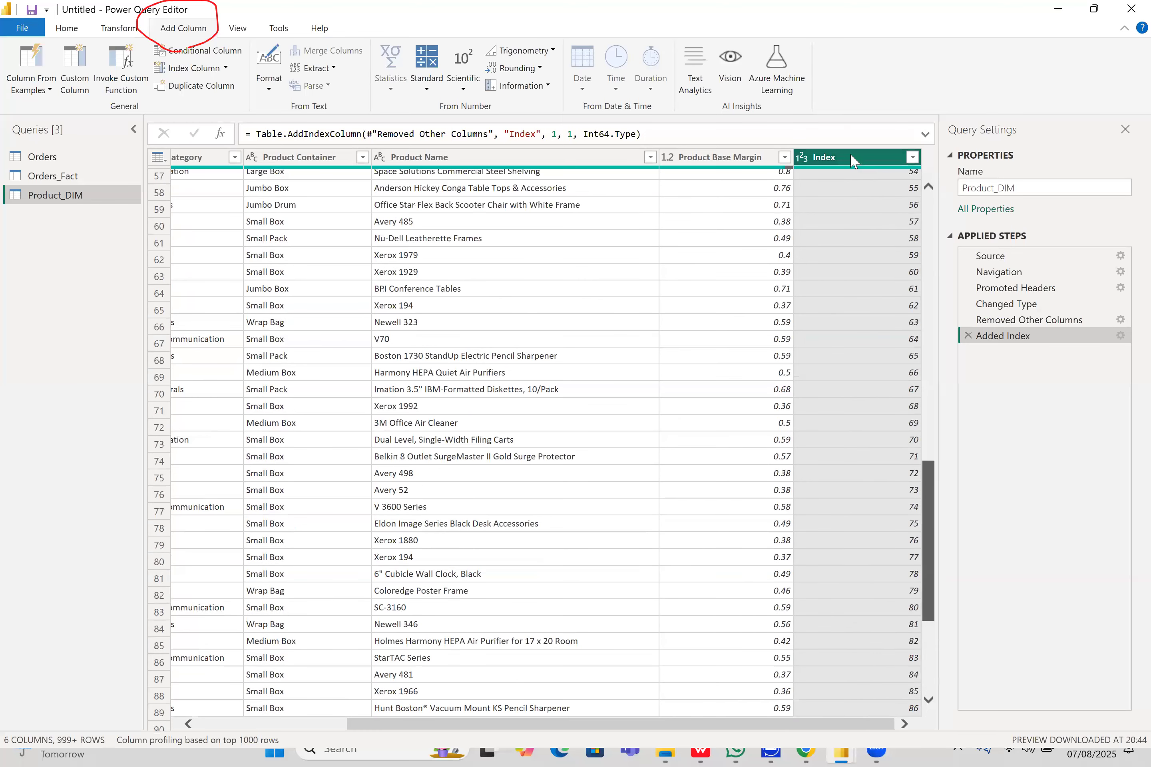
scroll(850, 153, up, 15)
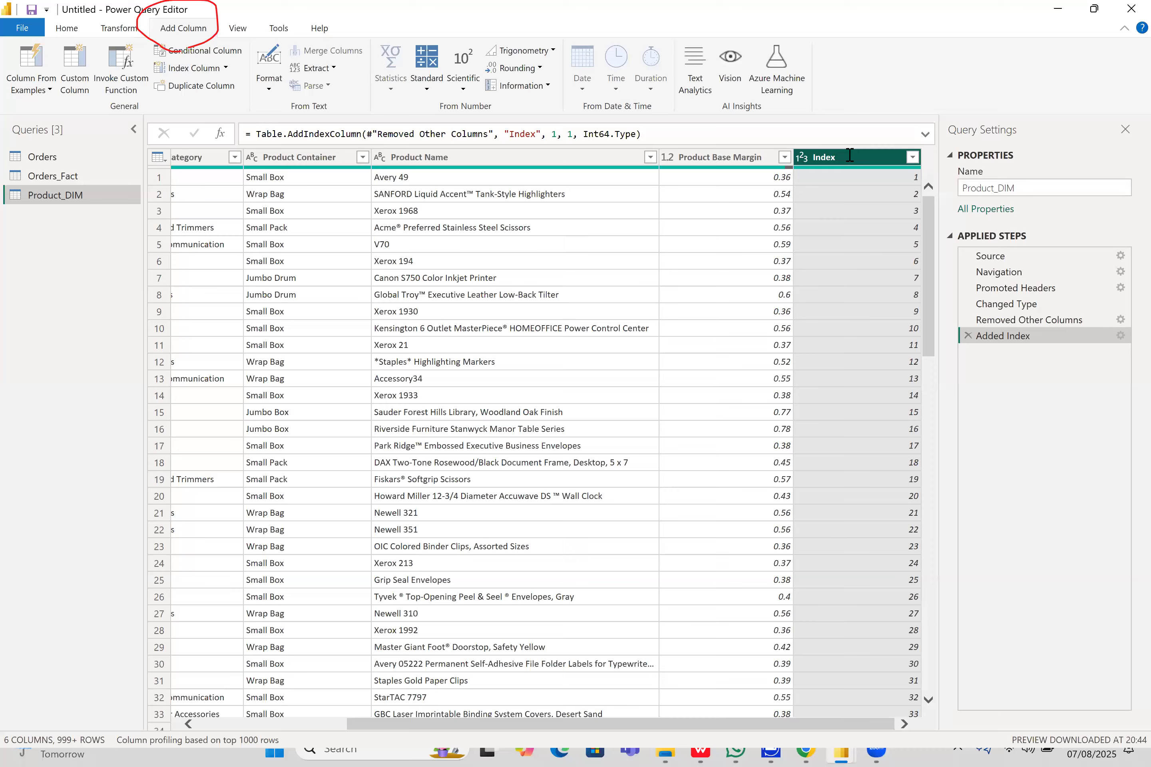
double_click(850, 155)
text(Pro)
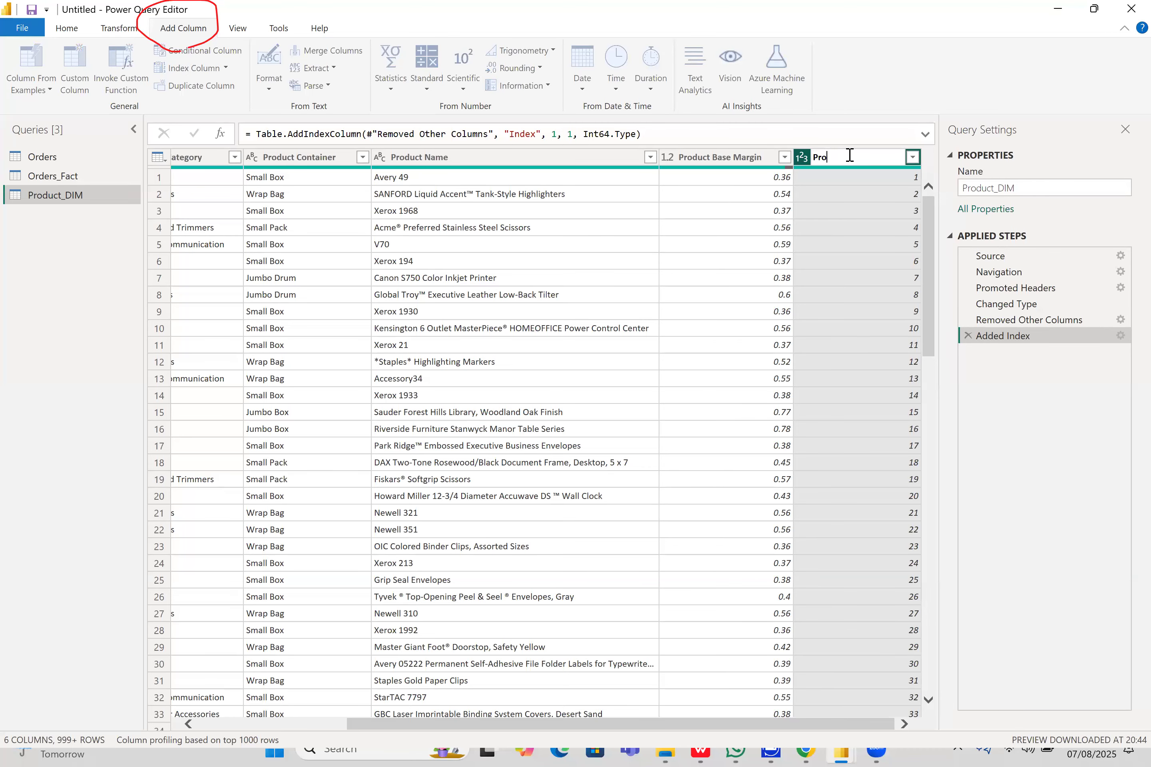
text(duct_ID)
key(Return)
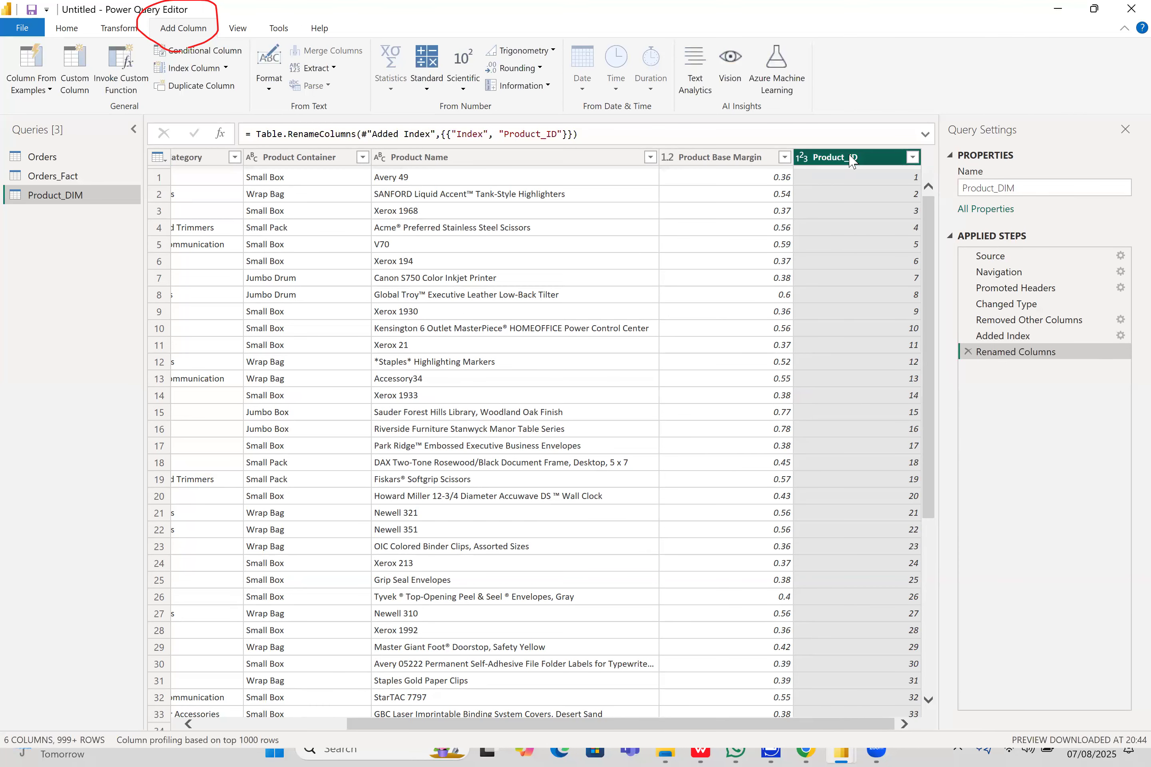
drag(876, 169, 229, 175)
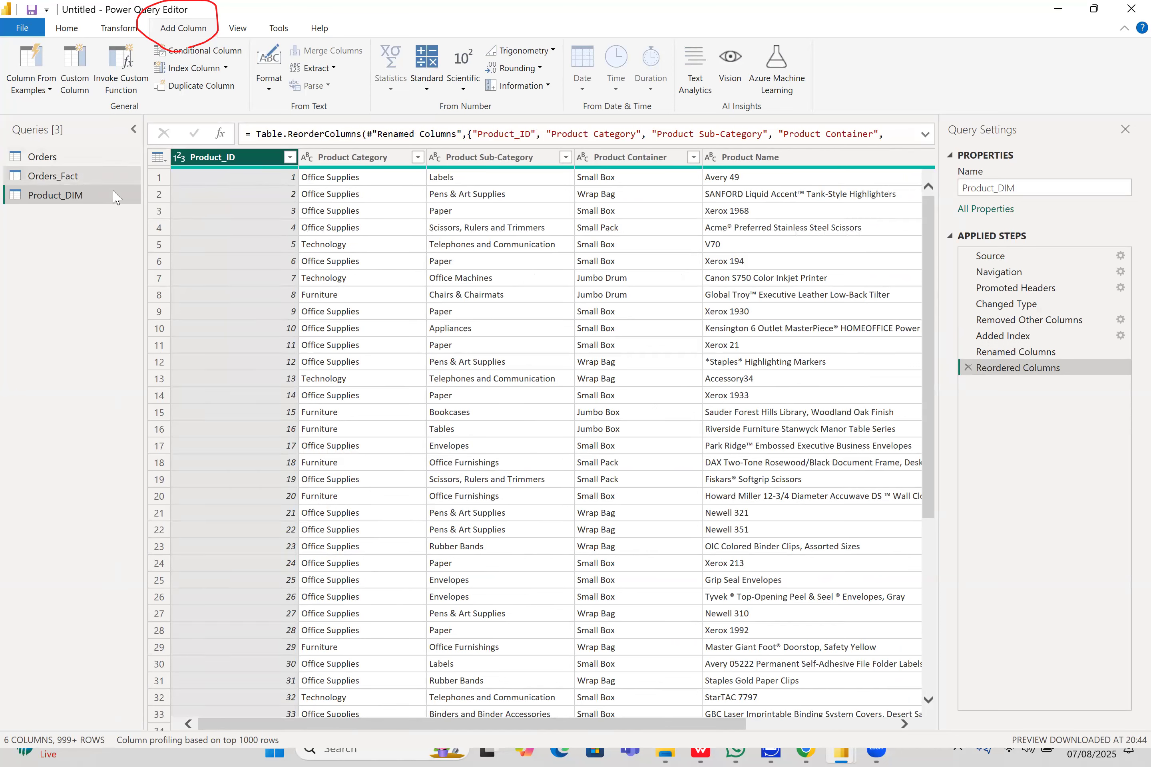
mouse_move(212, 166)
mouse_down()
mouse_move(151, 118)
mouse_move(100, 148)
mouse_move(87, 172)
mouse_up()
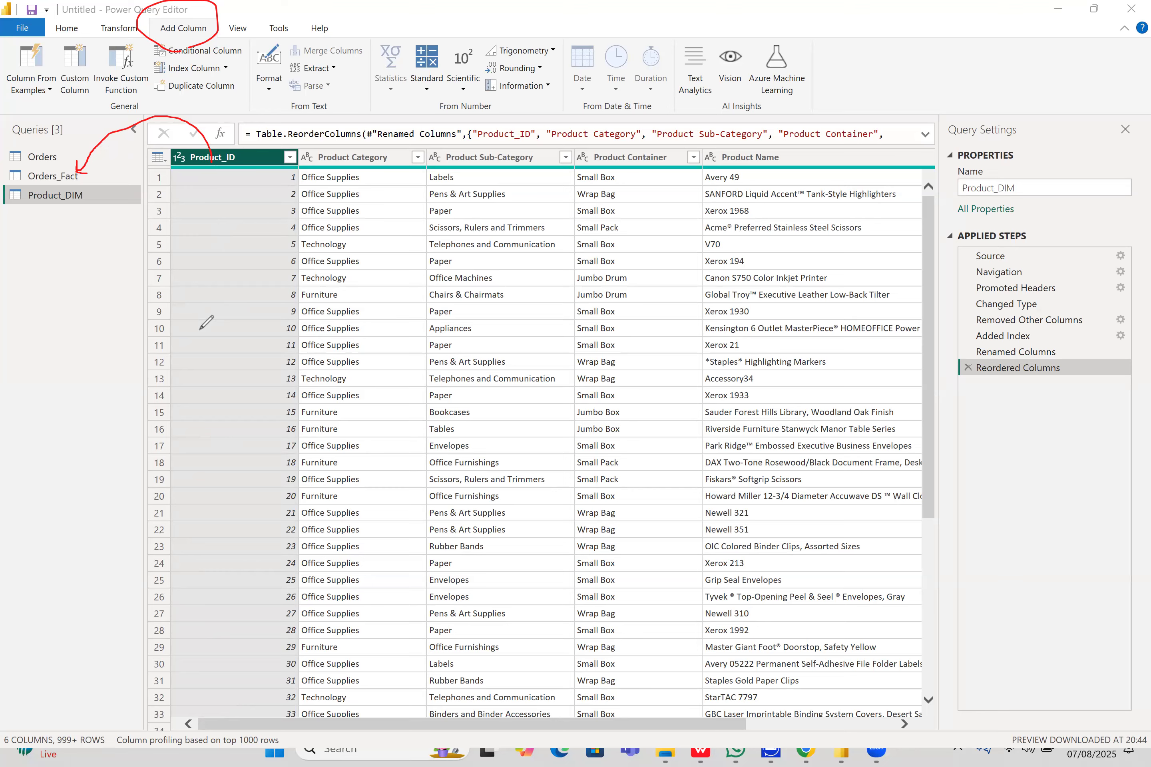
key(Escape)
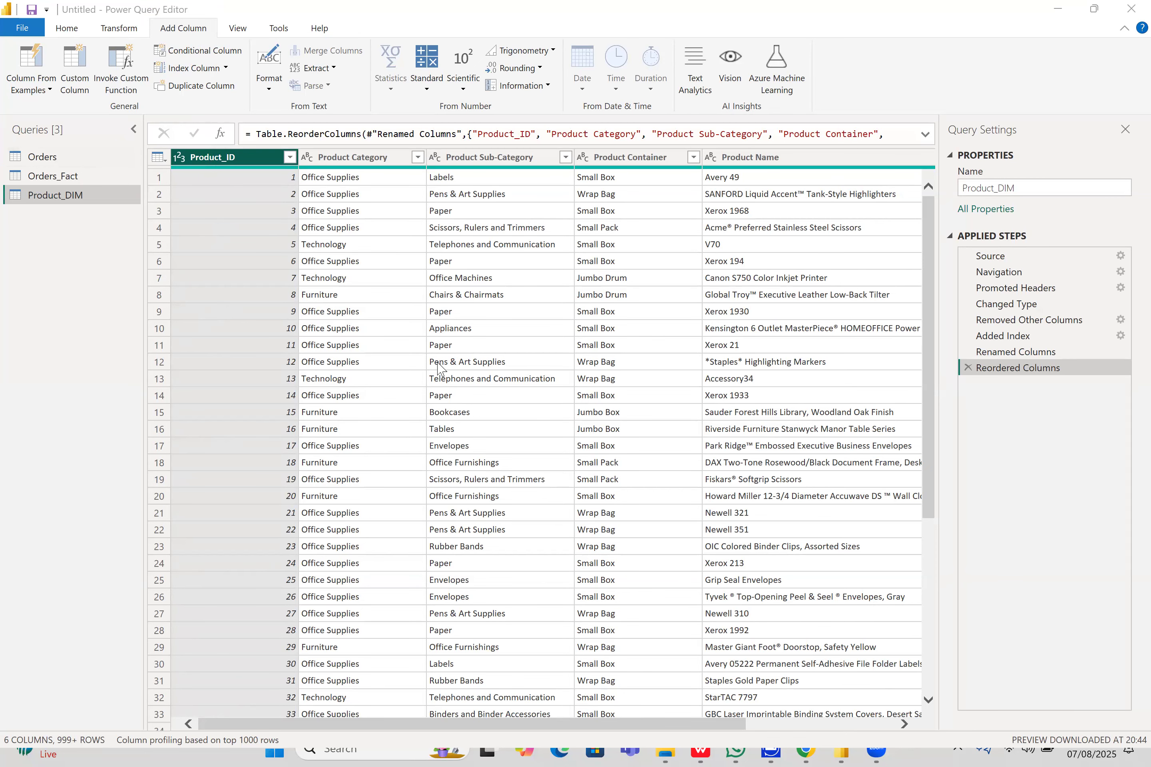
- Duplicate the original Orders query and rename the copy Customer_DIM
click(79, 158)
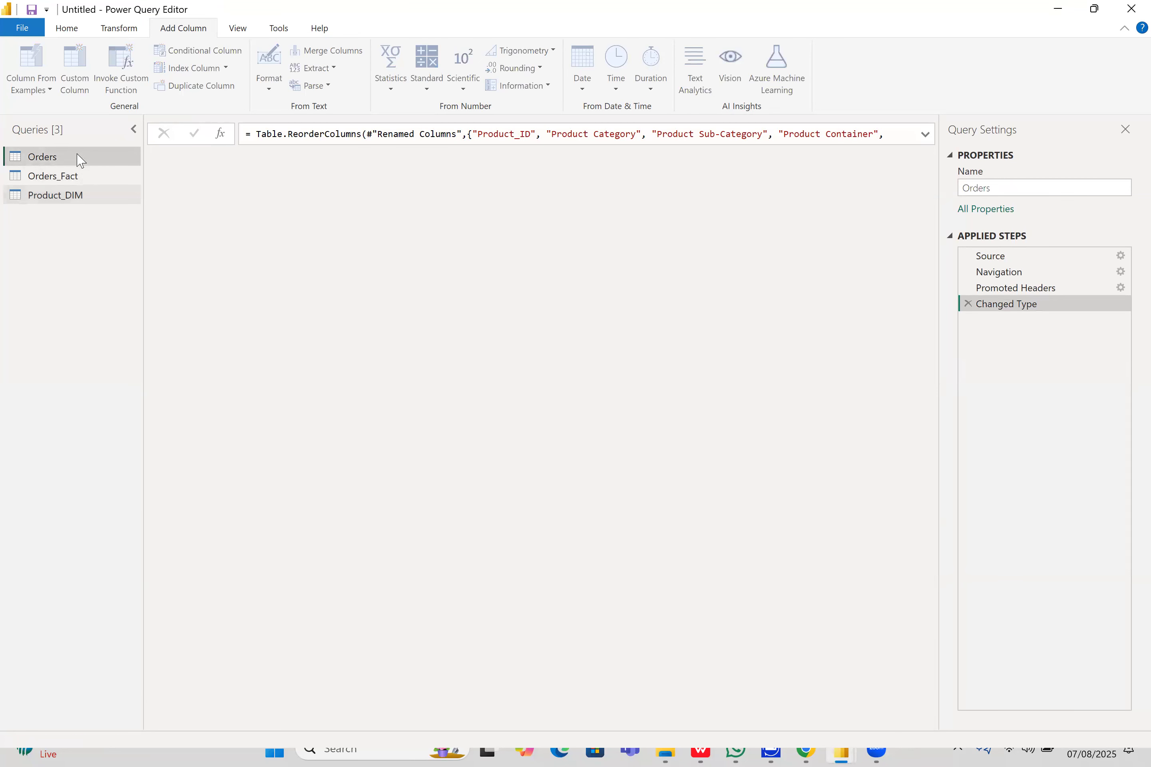
right_click(79, 158)
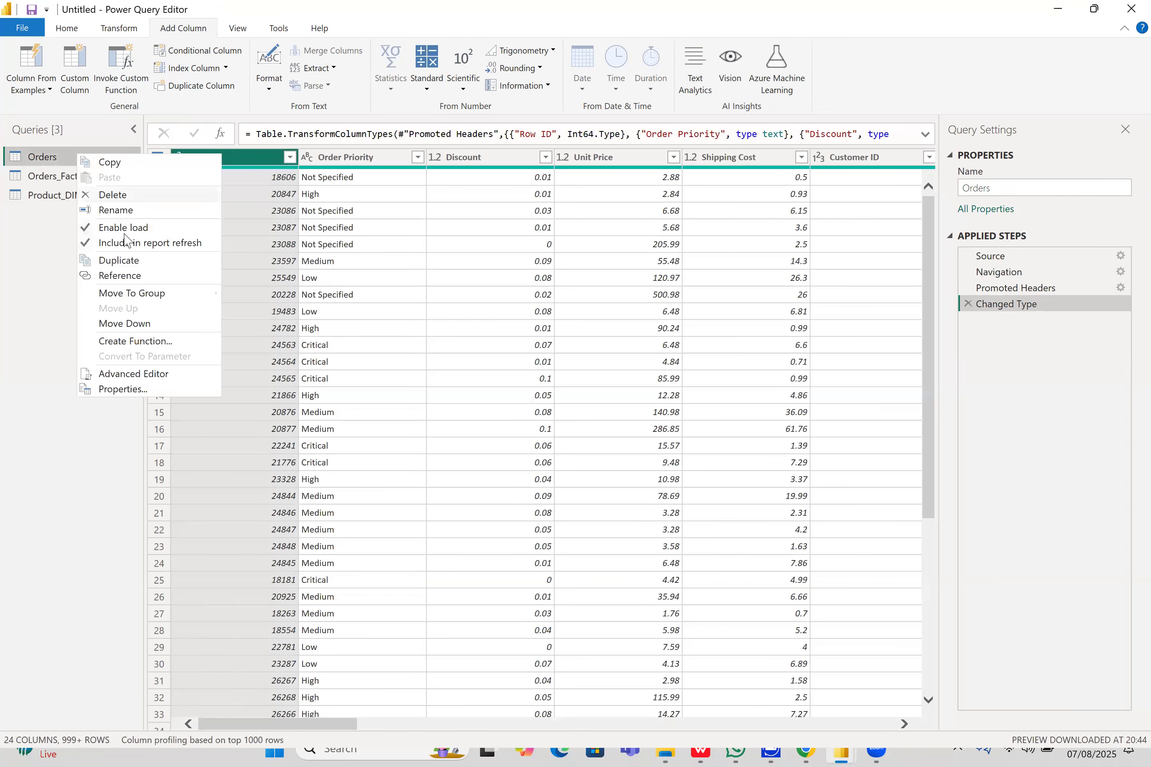
click(141, 266)
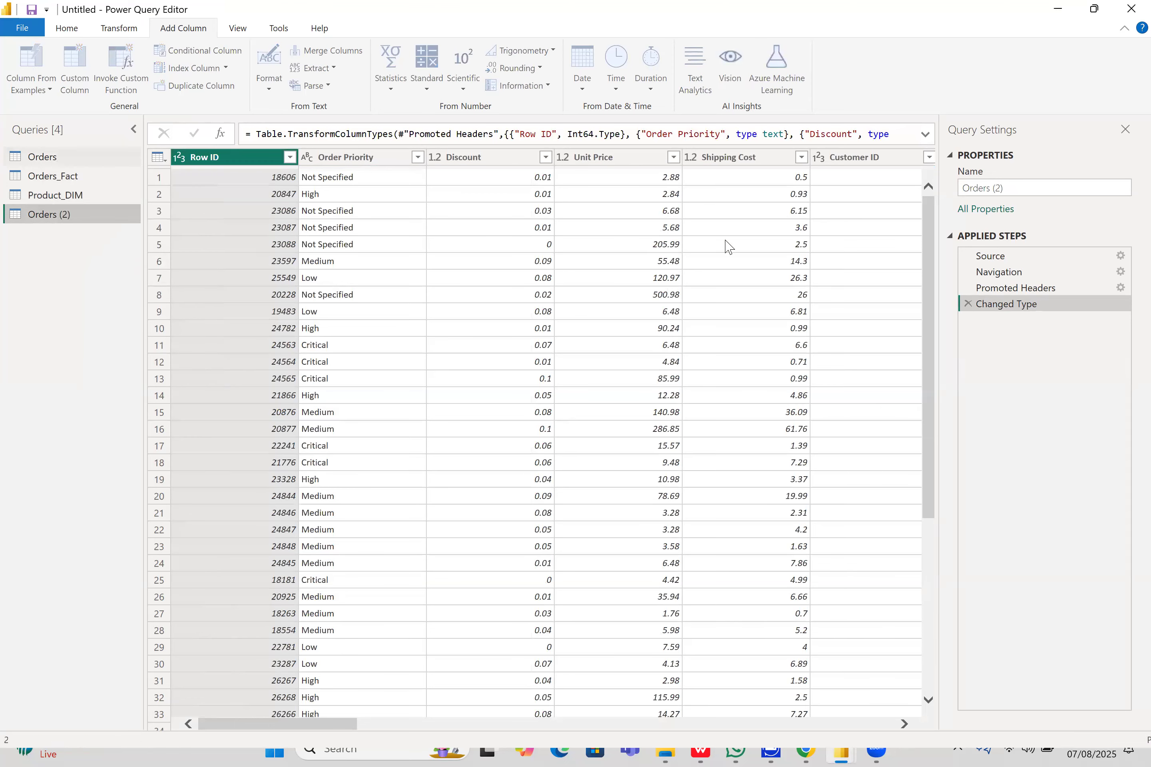
click(1070, 191)
key(BackSpace)
key(BackSpace)
key(BackSpace)
text(Customer_DU)
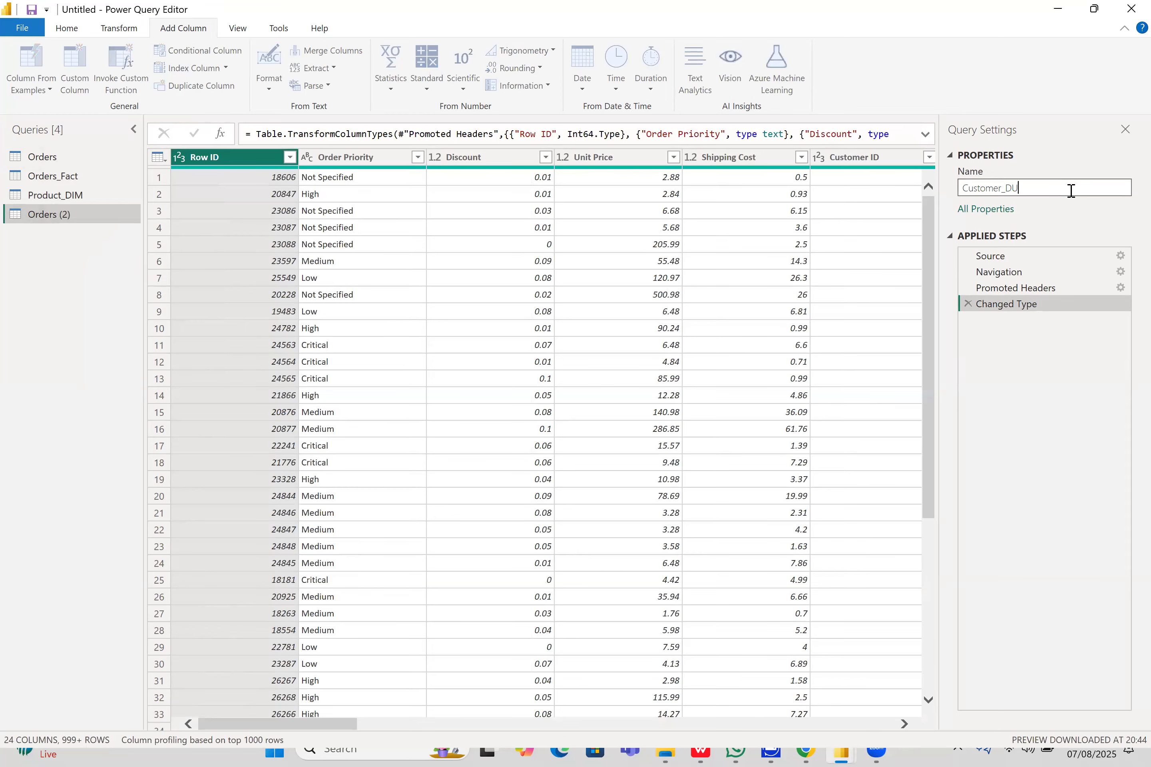
text(IM)
key(Return)
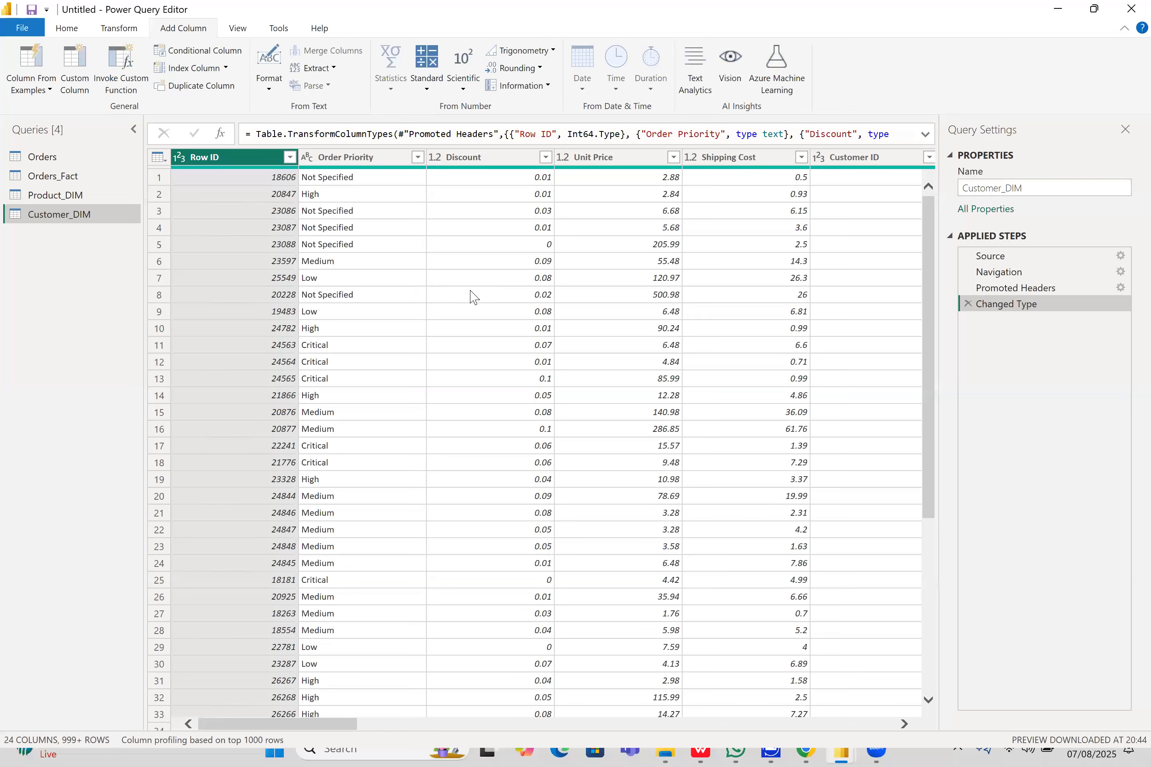
- Choose the columns to keep in Customer_DIM: clear all, then select Customer ID, Customer Name, Ship Mode and Customer Segment
click(66, 27)
click(422, 88)
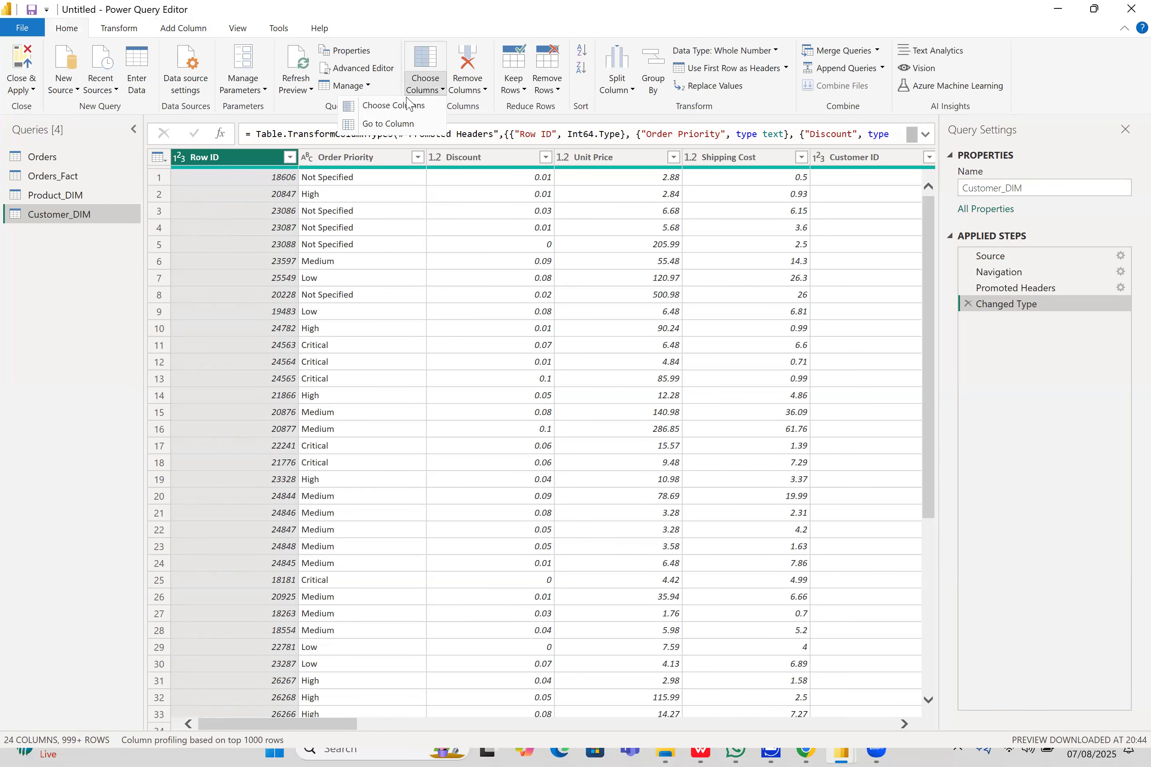
click(407, 105)
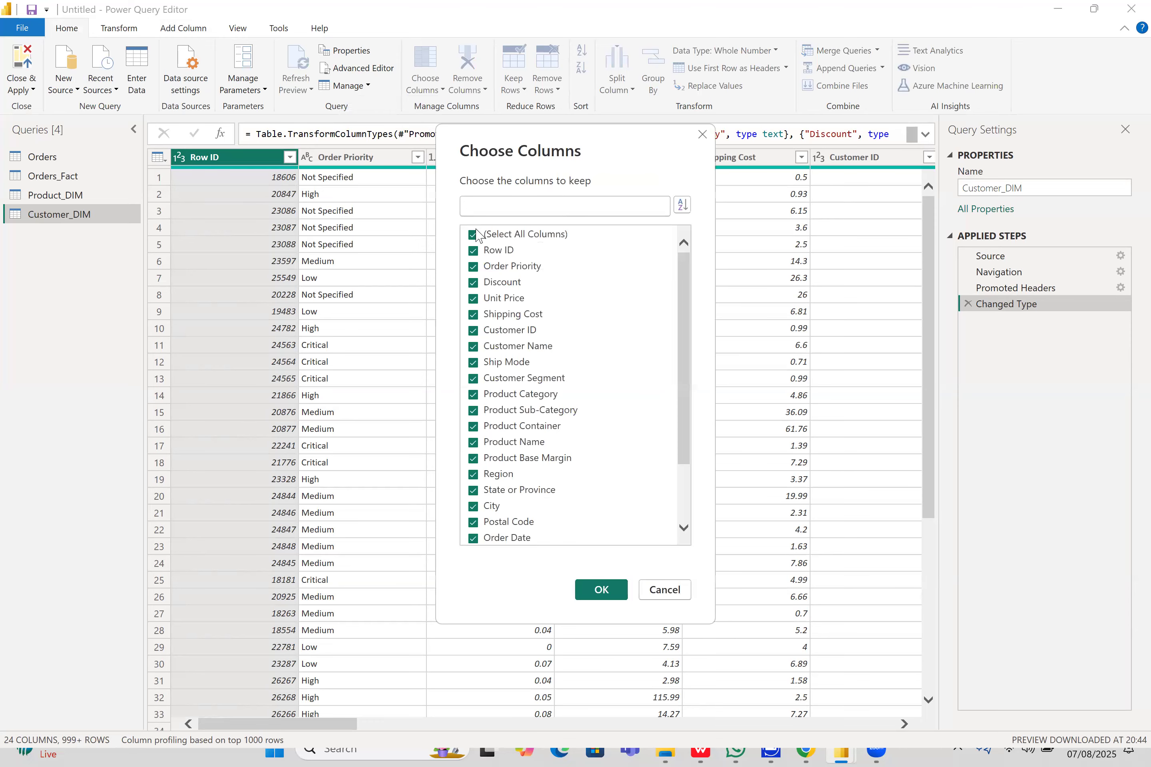
click(473, 234)
drag(689, 367, 688, 422)
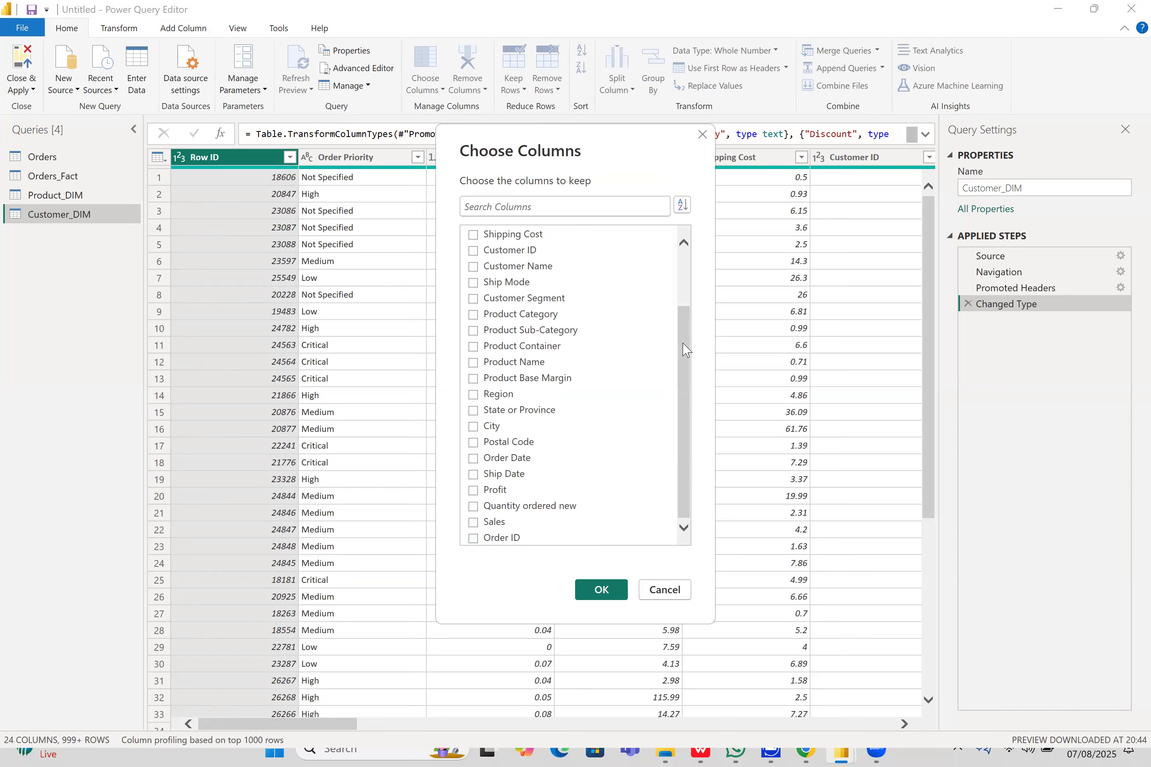
scroll(520, 265, up, 2)
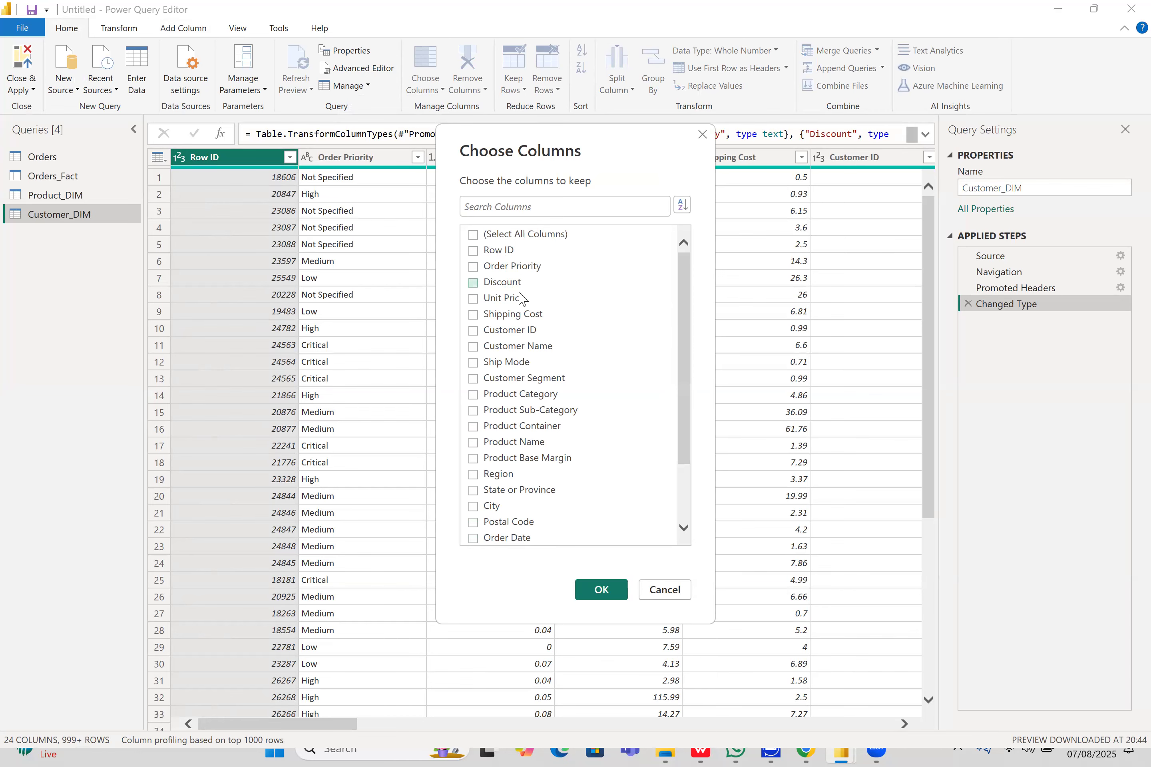
click(473, 330)
click(474, 363)
- Also keep Region, State or Province, City and Postal Code in Customer_DIM and apply the column selection
drag(687, 402, 687, 433)
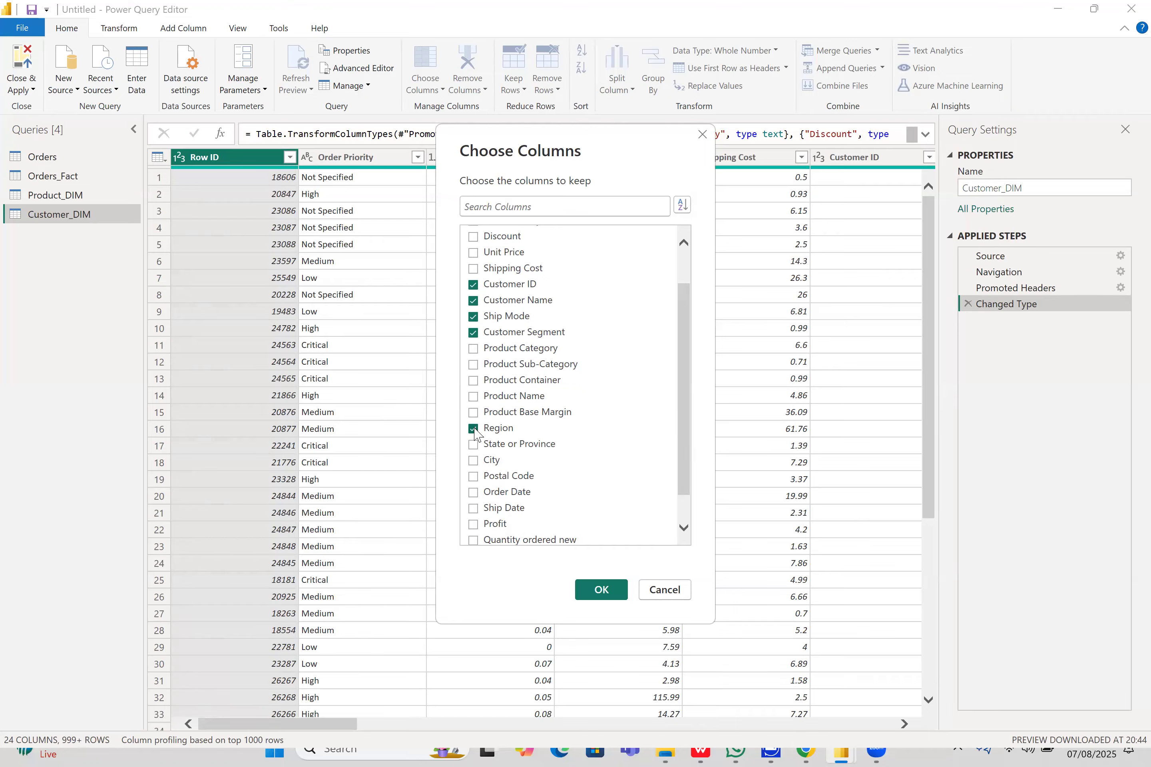
click(474, 447)
click(475, 461)
click(474, 477)
drag(686, 444, 675, 371)
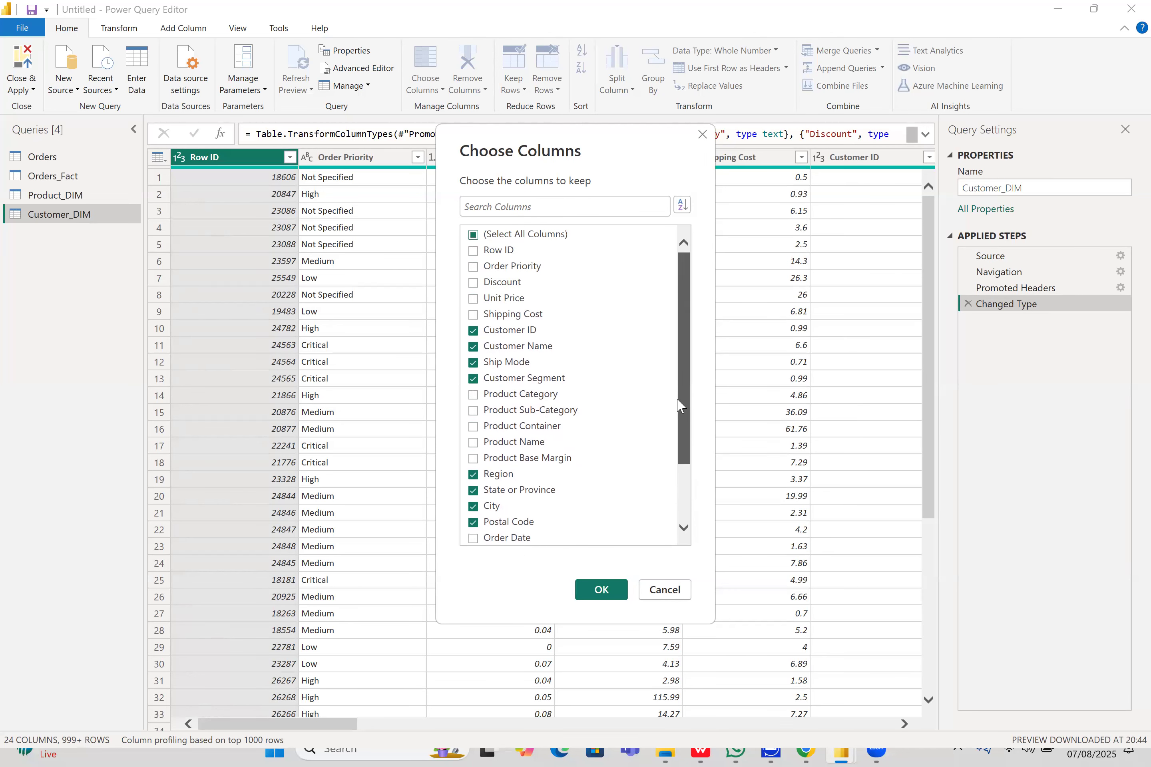
drag(686, 436, 692, 515)
click(605, 595)
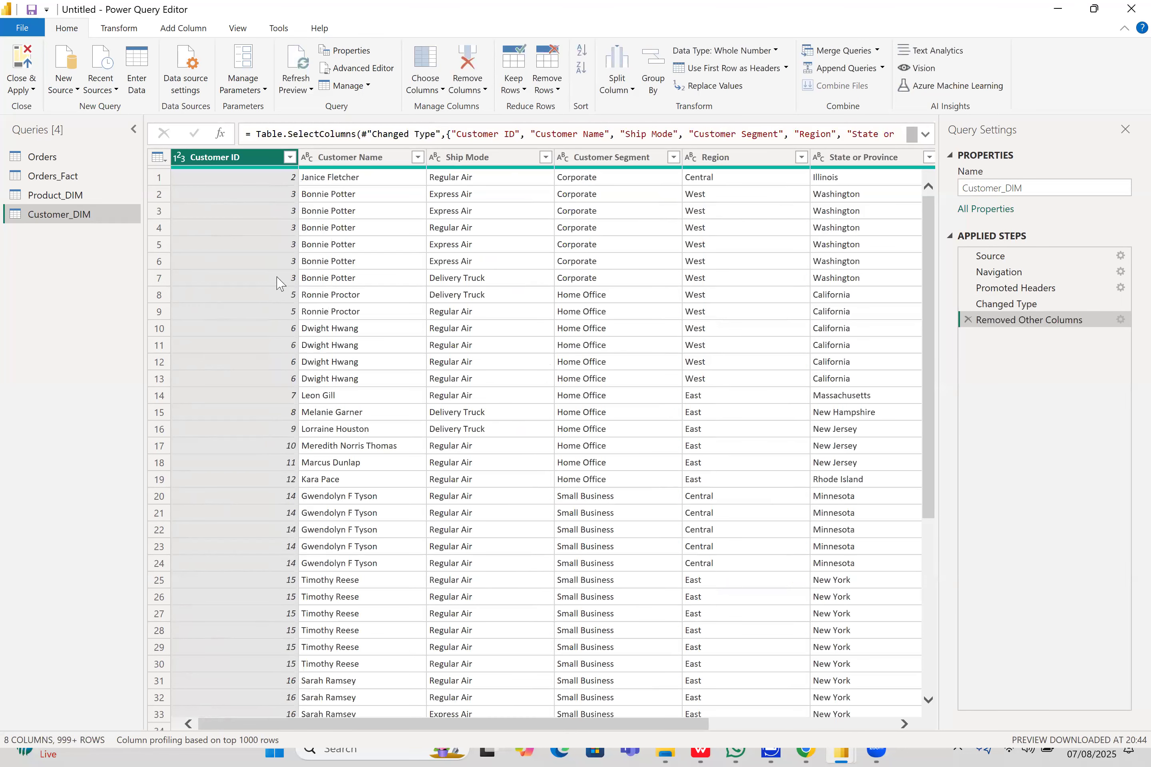
- Remove duplicate rows from Customer_DIM based on the Customer ID column
right_click(256, 162)
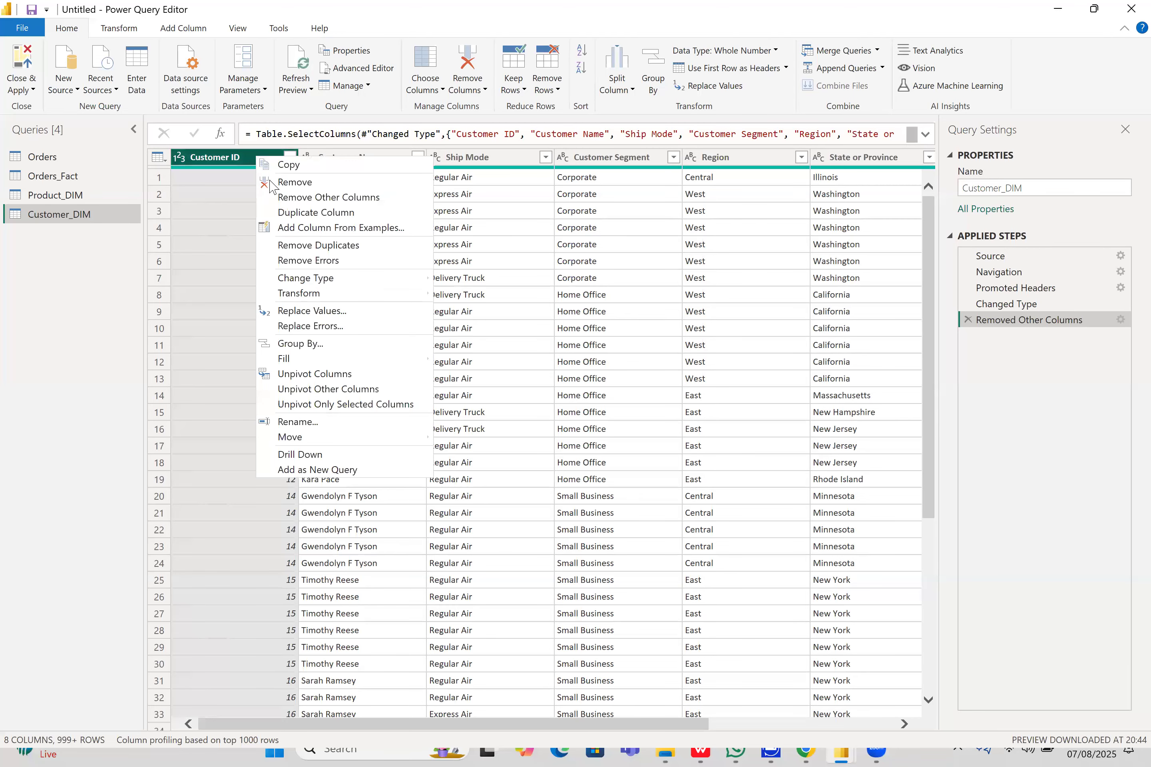
click(317, 245)
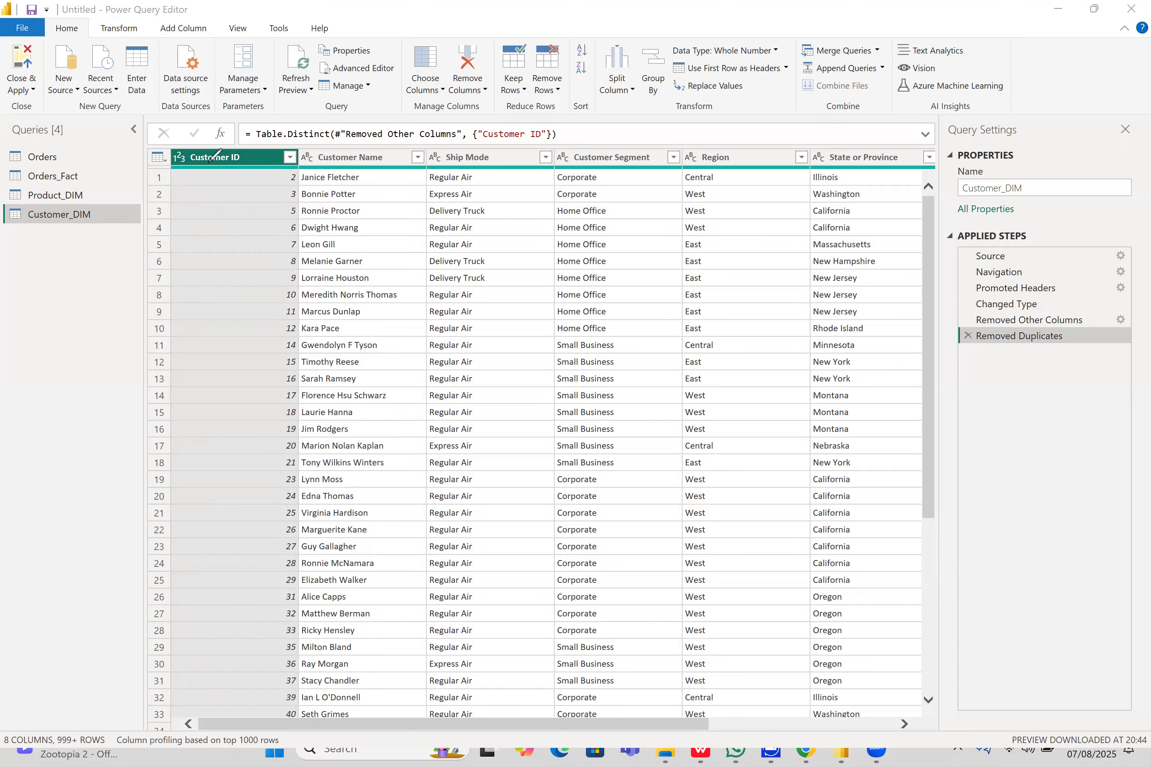
mouse_move(208, 161)
mouse_down()
mouse_move(254, 161)
mouse_move(203, 164)
mouse_up()
mouse_move(217, 131)
mouse_down()
mouse_move(219, 110)
mouse_move(168, 79)
mouse_move(75, 164)
mouse_move(20, 179)
mouse_move(86, 176)
mouse_up()
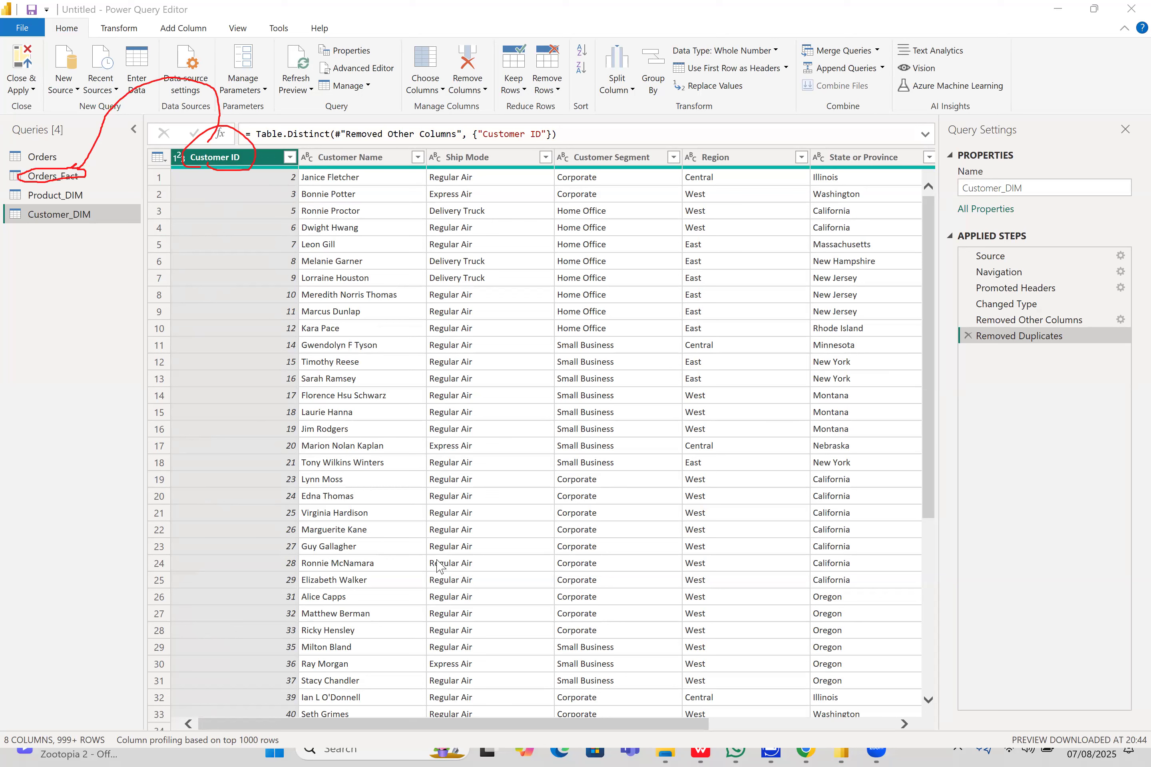
key(e)
drag(59, 142, 107, 168)
drag(63, 128, 120, 183)
drag(63, 119, 128, 214)
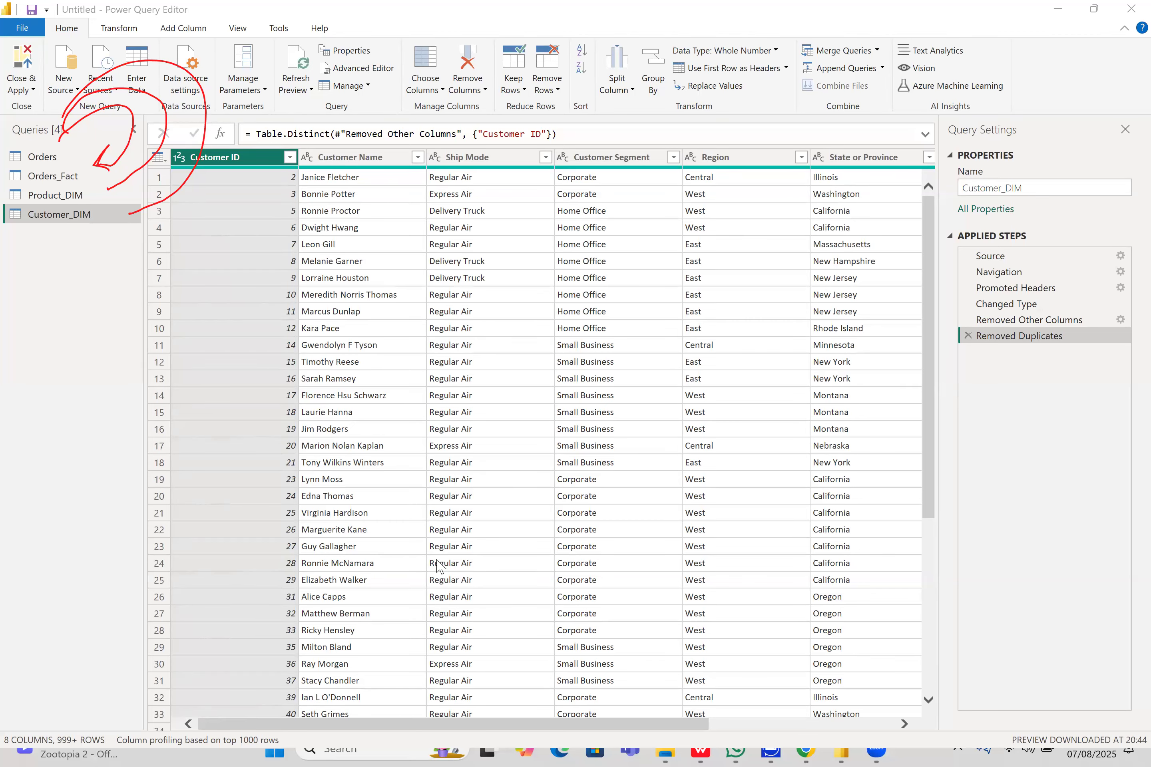
drag(1022, 488, 1057, 496)
drag(988, 466, 984, 510)
mouse_move(981, 455)
mouse_down()
mouse_move(1008, 453)
mouse_move(1082, 509)
mouse_move(1001, 512)
mouse_up()
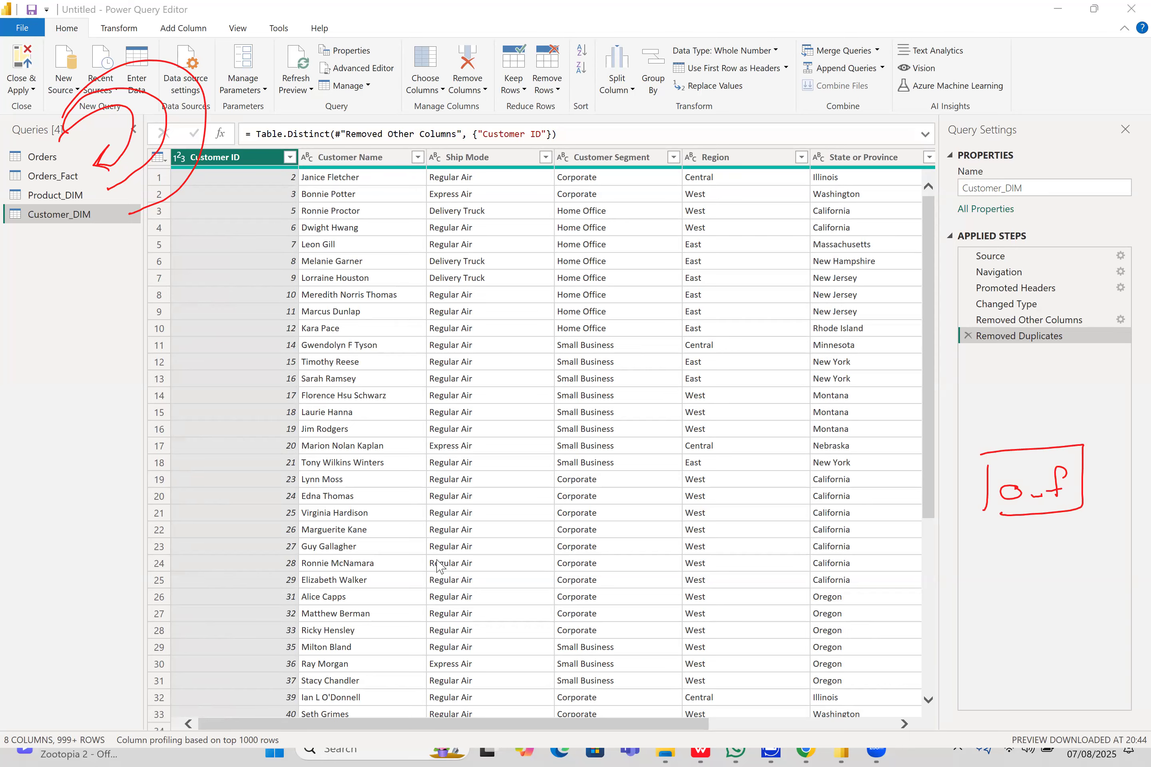
mouse_move(898, 385)
mouse_down()
mouse_move(901, 419)
mouse_move(901, 402)
mouse_move(947, 411)
mouse_move(953, 369)
mouse_move(888, 425)
mouse_up()
click(915, 419)
click(1080, 398)
mouse_move(1074, 374)
mouse_down()
mouse_move(1063, 393)
mouse_move(1105, 395)
mouse_up()
mouse_move(1044, 367)
mouse_down()
mouse_move(1045, 419)
mouse_move(1123, 348)
mouse_move(1042, 365)
mouse_up()
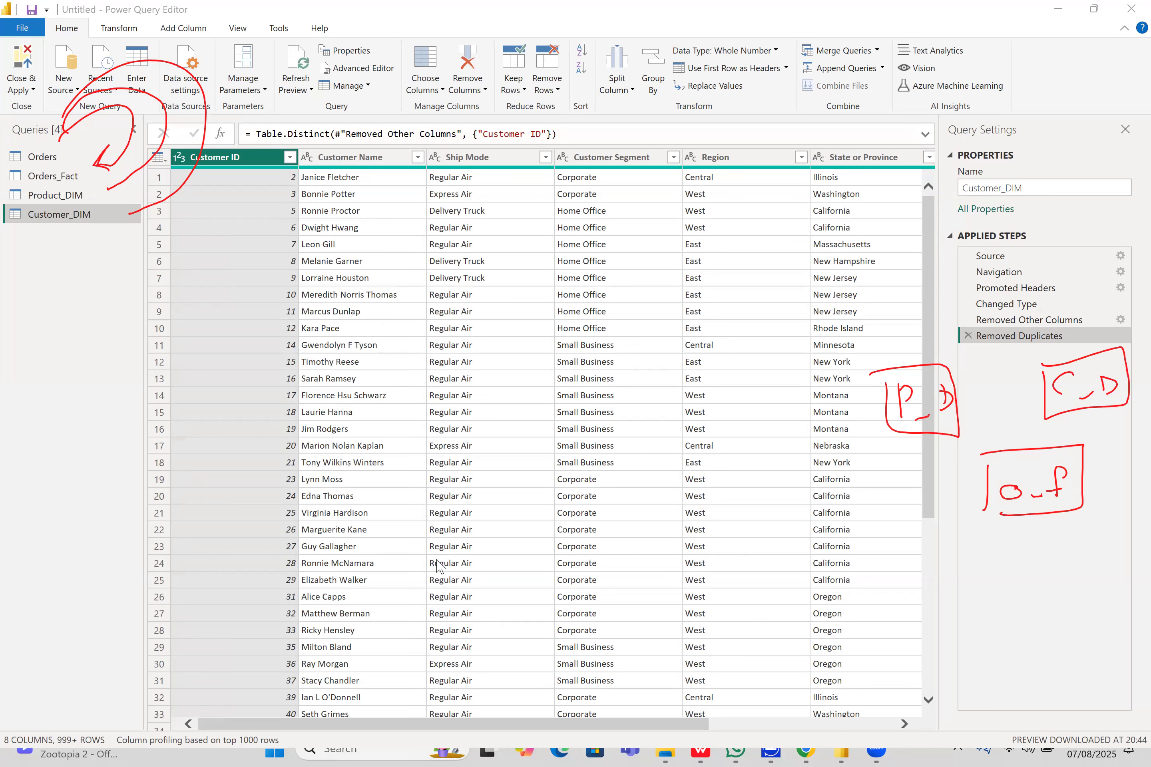
mouse_move(15, 130)
mouse_down()
mouse_move(352, 2)
mouse_move(832, 297)
mouse_move(791, 328)
mouse_up()
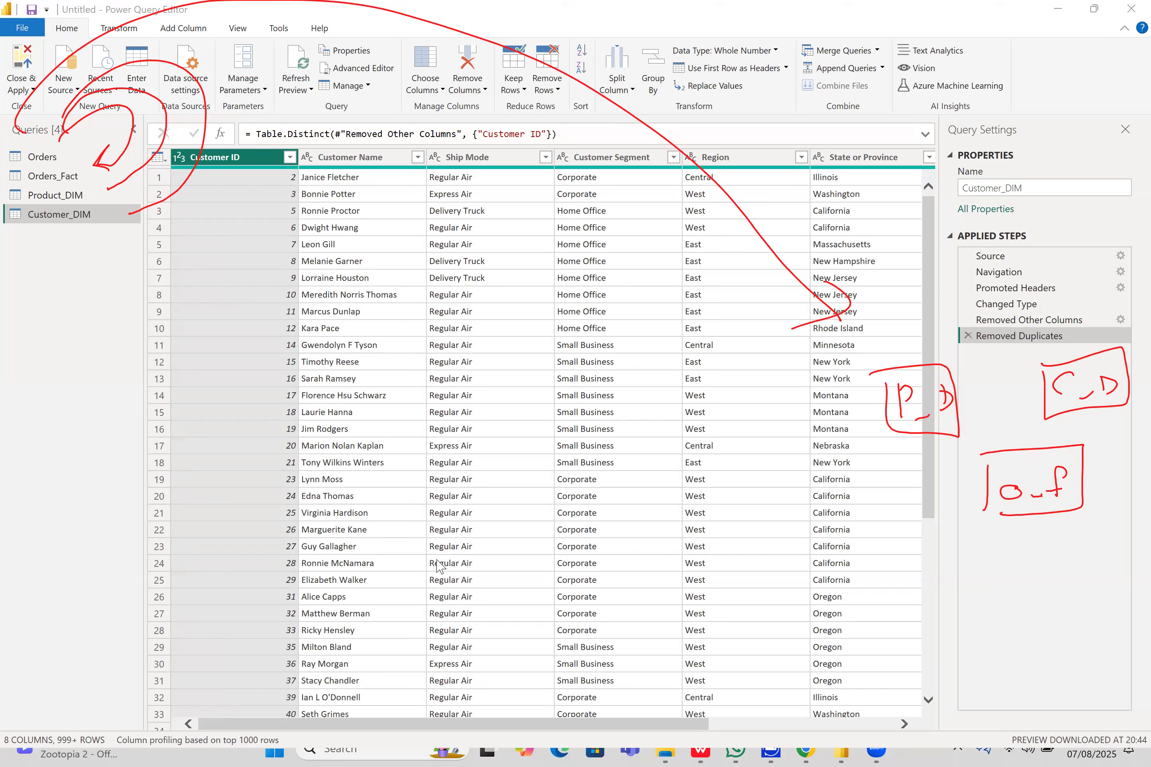
drag(1101, 479, 1128, 437)
mouse_move(986, 484)
mouse_down()
mouse_move(930, 494)
mouse_move(916, 471)
mouse_move(956, 502)
mouse_up()
mouse_move(977, 587)
mouse_down()
mouse_move(996, 622)
mouse_move(992, 657)
mouse_up()
mouse_move(1024, 561)
mouse_down()
mouse_move(1042, 653)
mouse_move(925, 601)
mouse_move(1023, 560)
mouse_up()
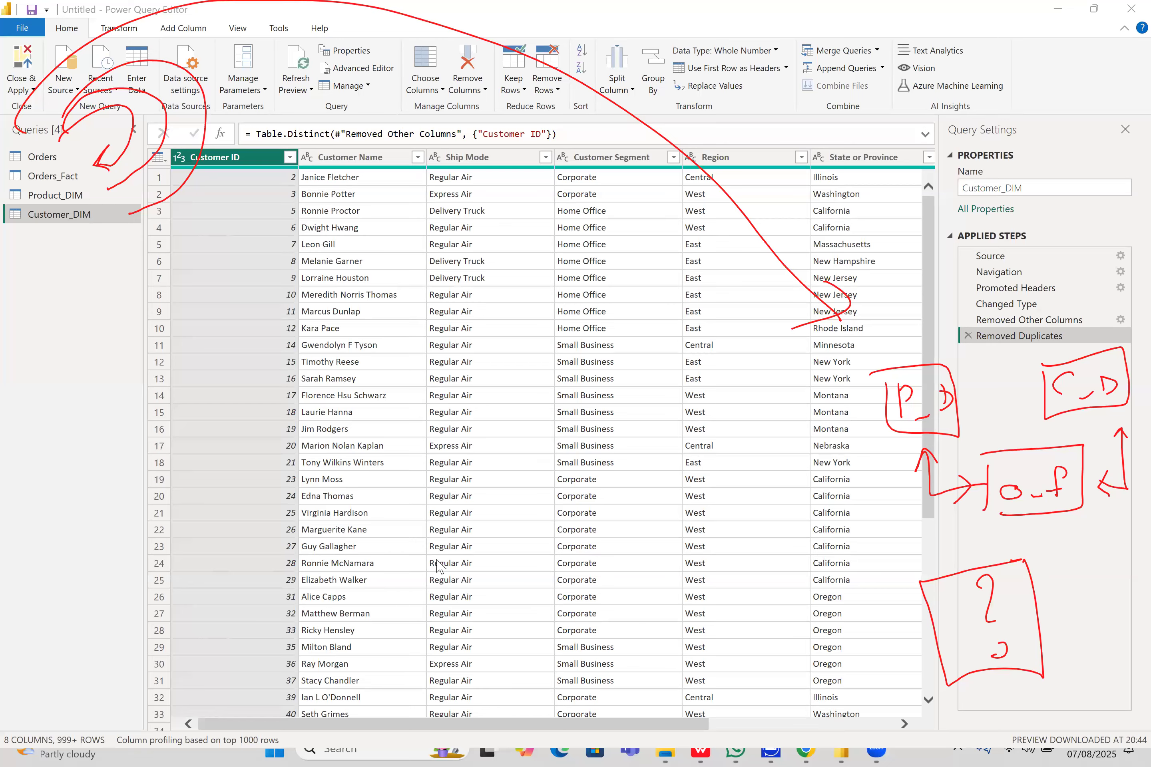
mouse_move(1072, 292)
mouse_down()
mouse_move(1066, 328)
mouse_move(1089, 309)
mouse_up()
drag(1097, 285, 1108, 297)
mouse_move(899, 318)
mouse_down()
mouse_move(901, 351)
mouse_move(897, 317)
mouse_up()
mouse_move(914, 321)
mouse_down()
mouse_move(916, 344)
mouse_move(938, 312)
mouse_move(1002, 396)
mouse_move(998, 450)
mouse_up()
mouse_move(1033, 319)
mouse_down()
mouse_move(1072, 267)
mouse_move(1030, 469)
mouse_up()
drag(1026, 446, 1040, 448)
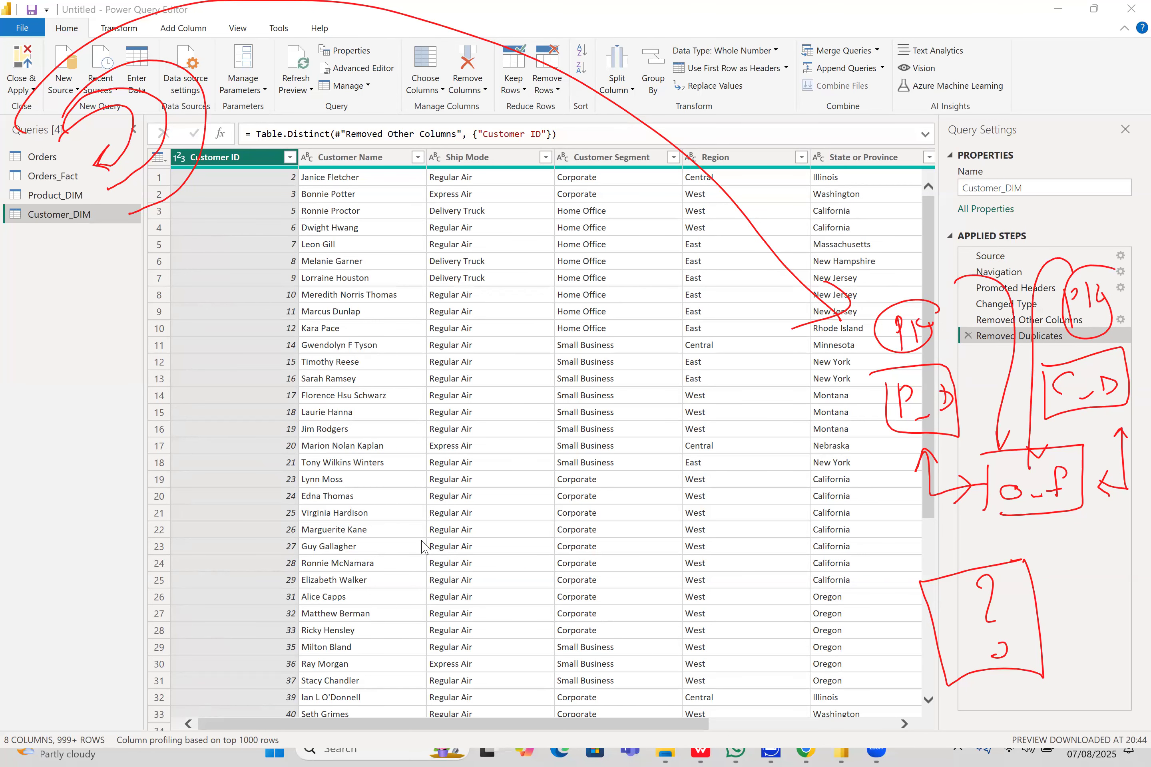
key(Escape)
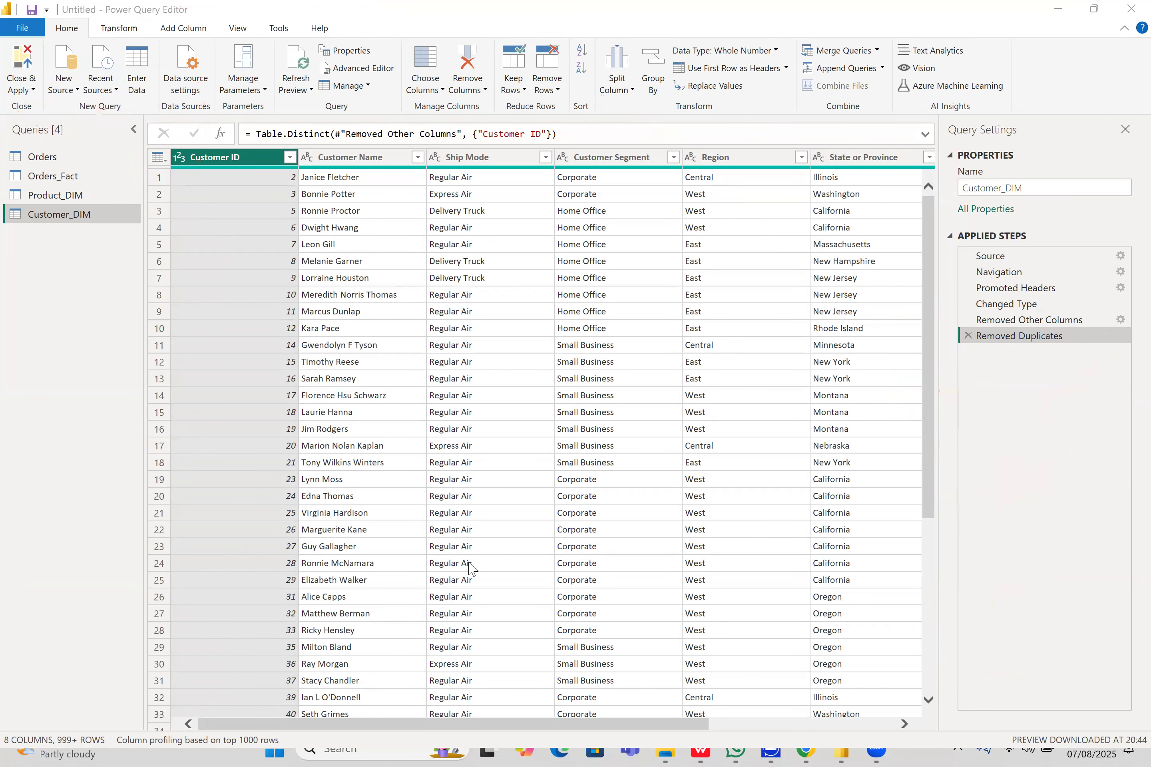
- Add a custom index column to Orders_Fact with starting index 001 and increment 1
click(55, 176)
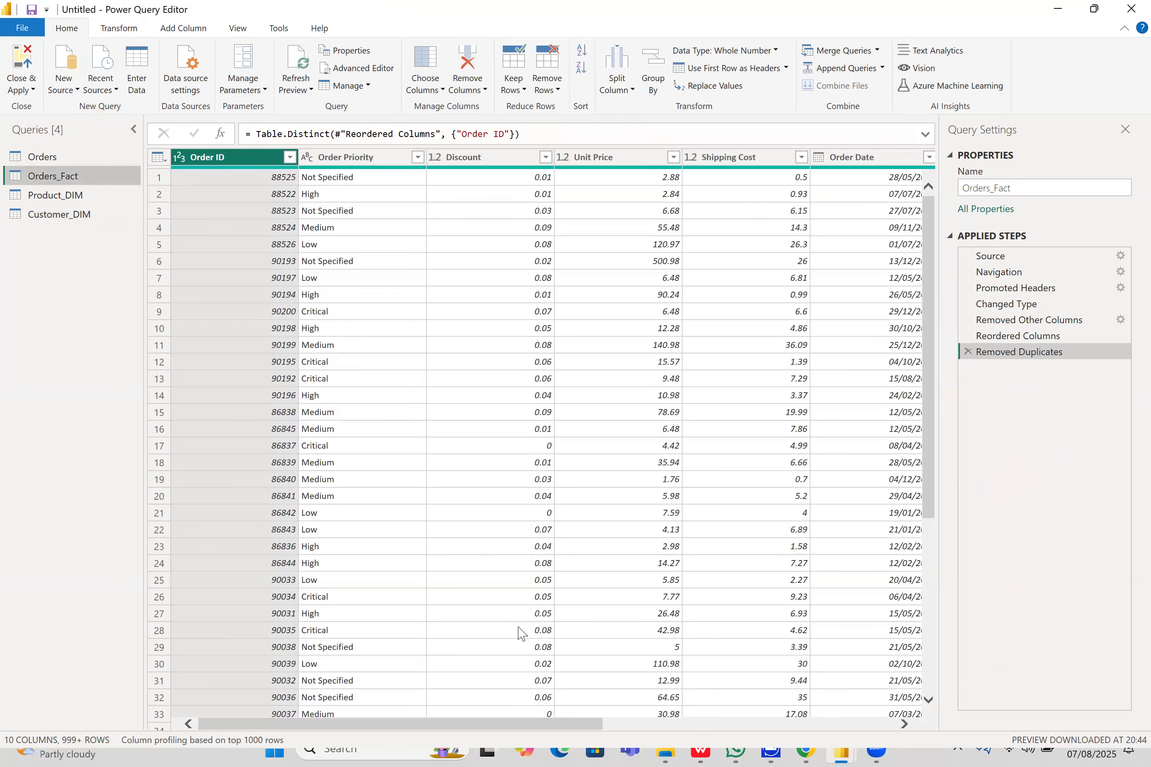
scroll(841, 728, right, 8)
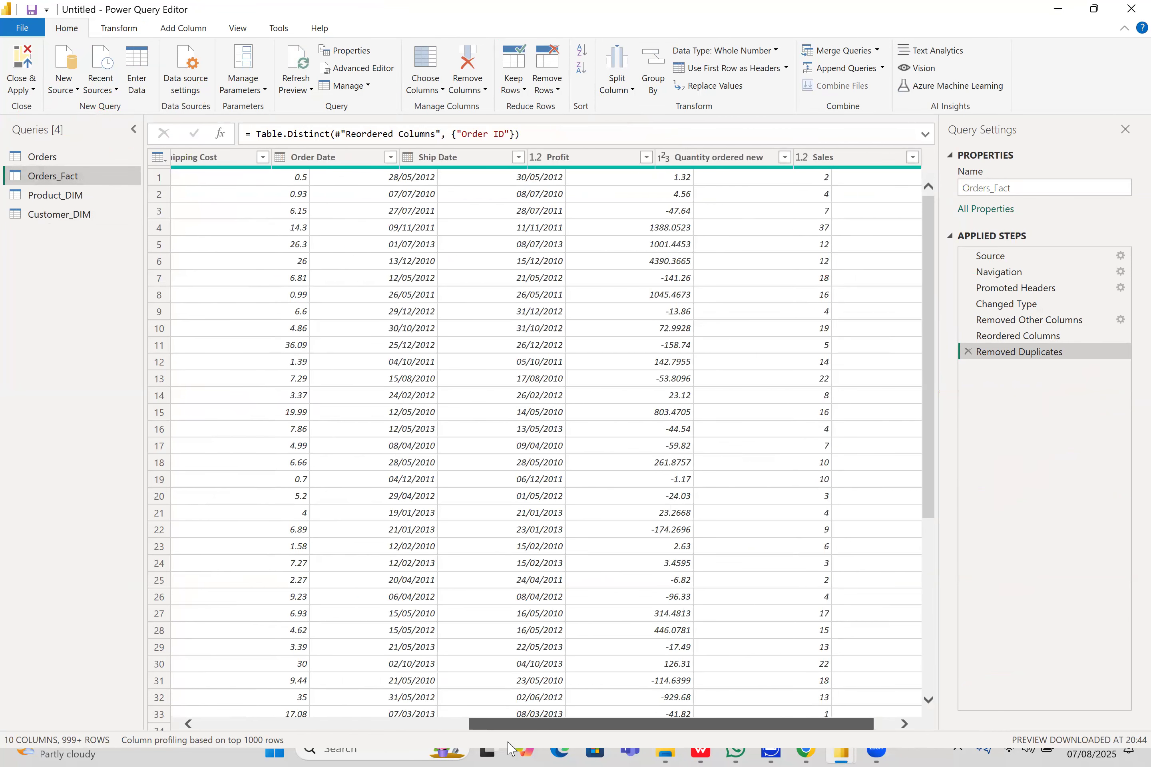
scroll(510, 743, left, 6)
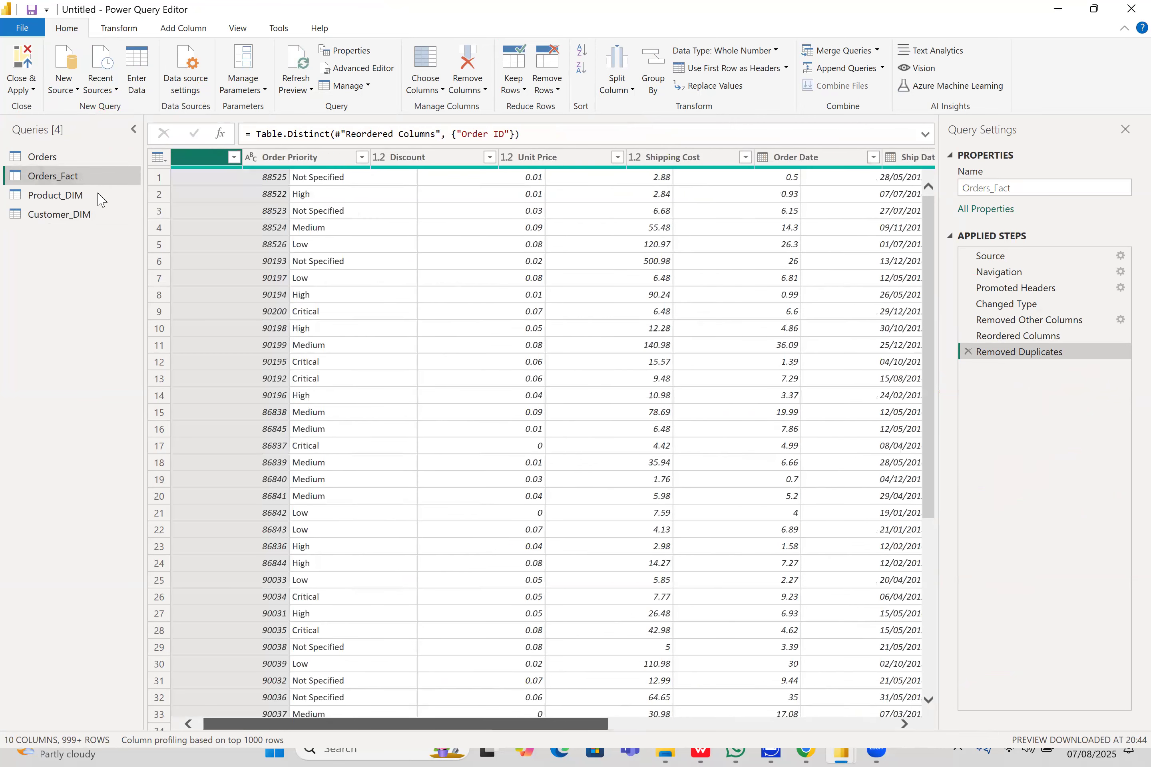
click(97, 197)
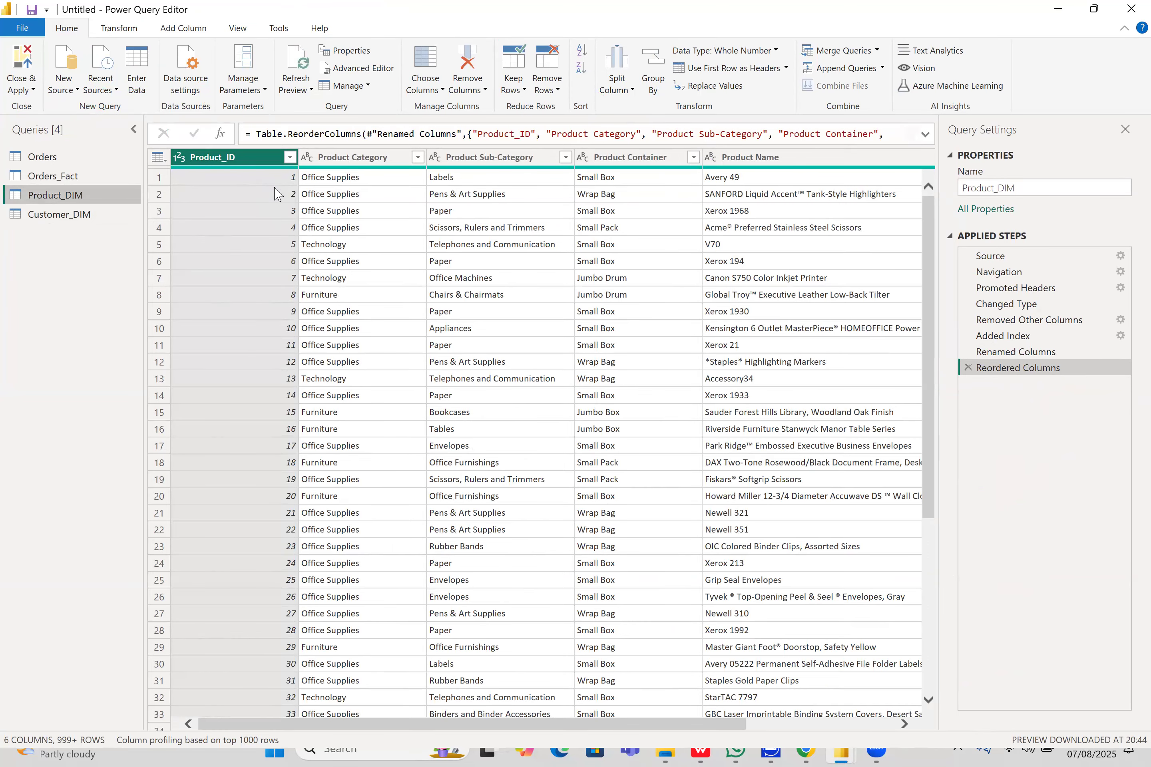
click(103, 179)
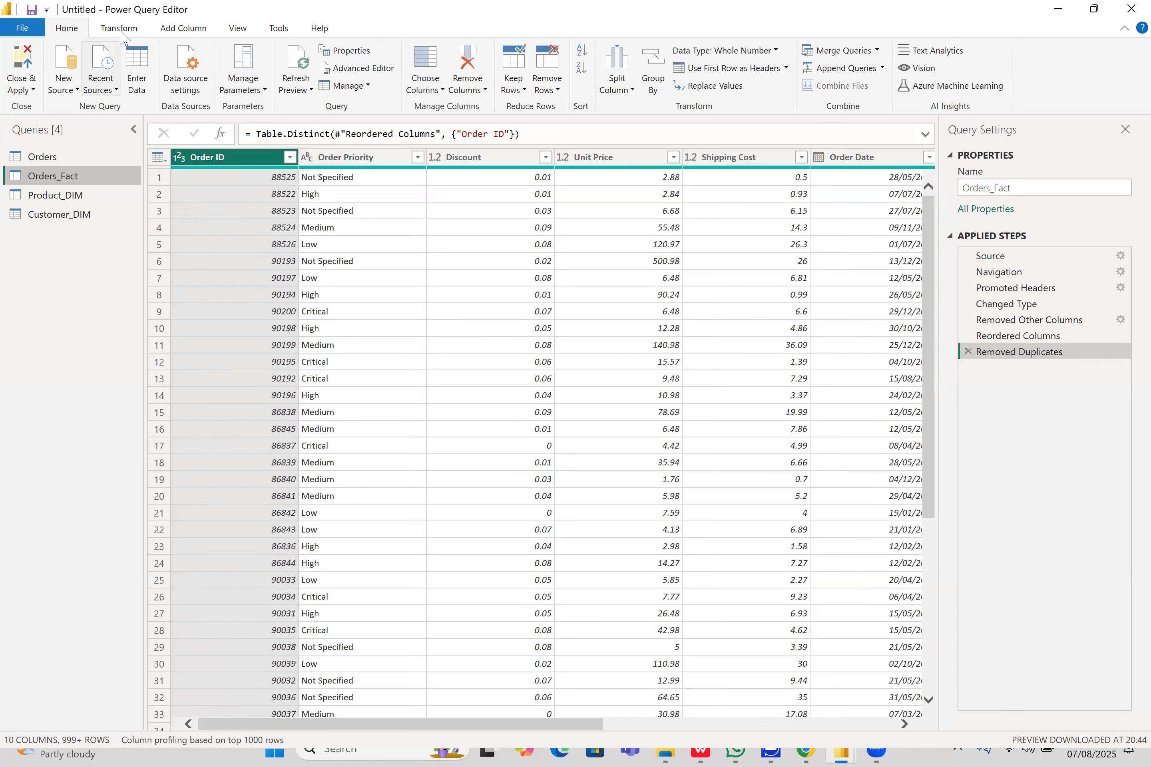
click(200, 29)
click(227, 69)
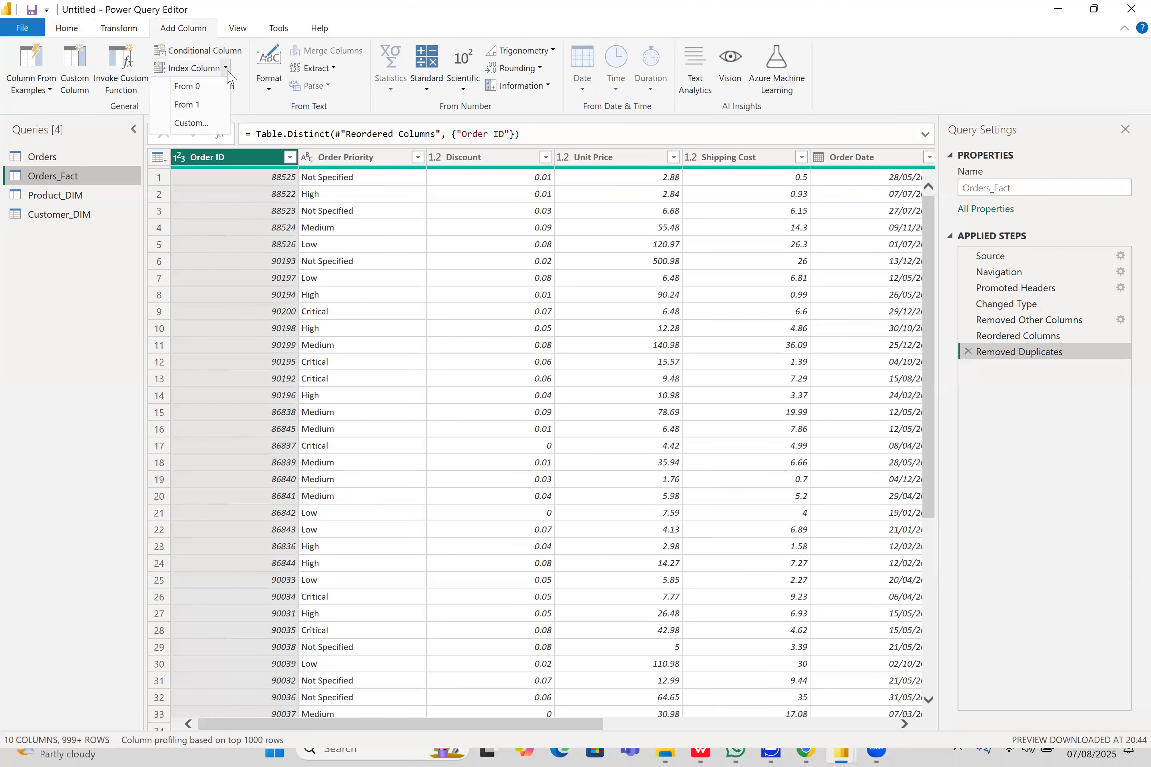
click(193, 122)
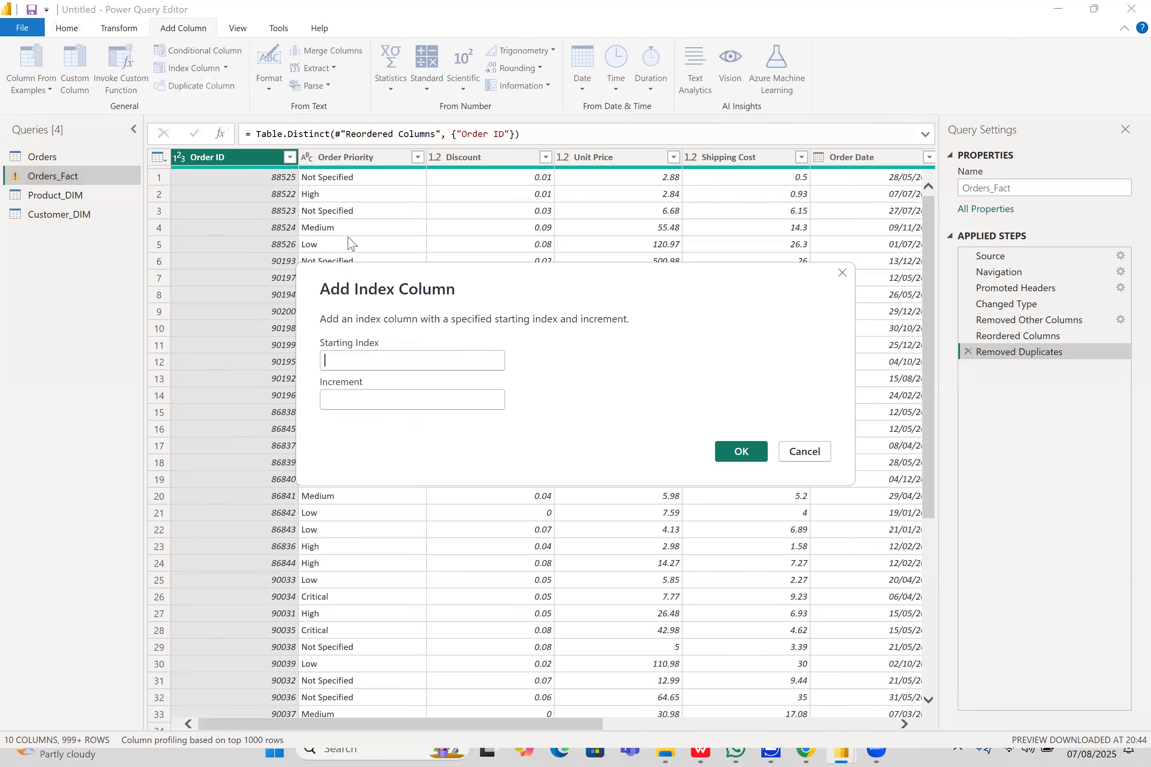
text(001)
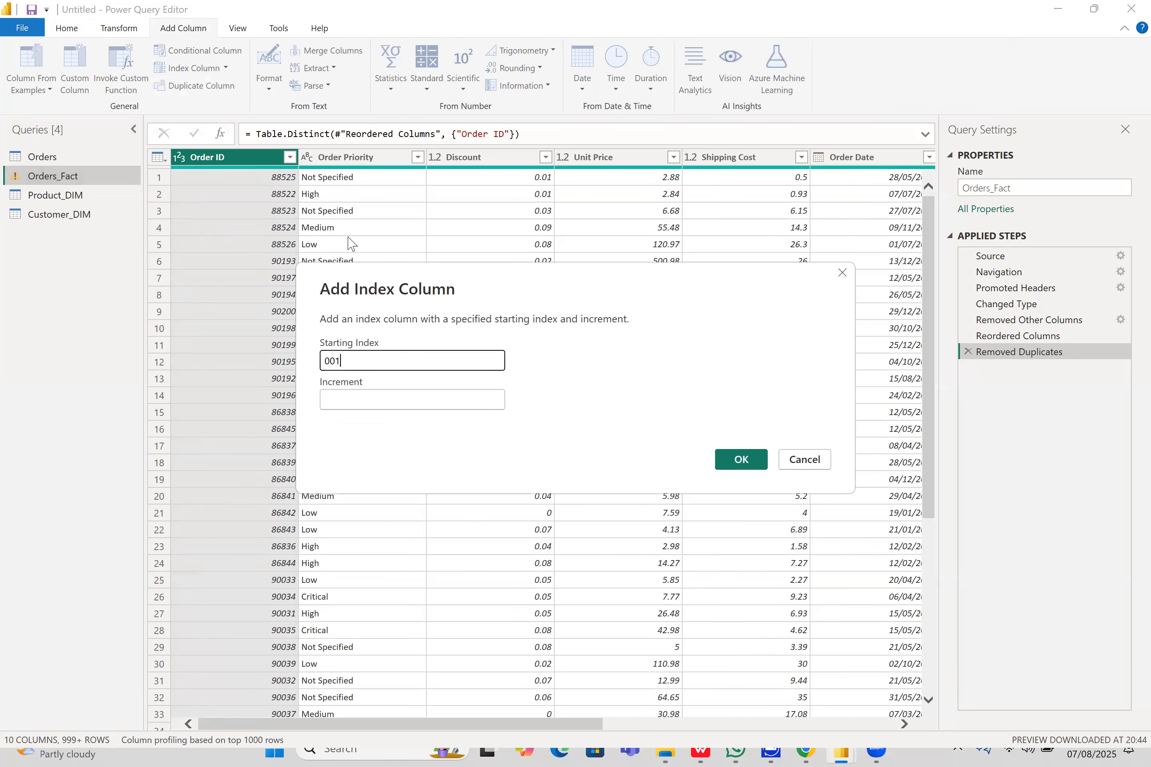
click(348, 391)
text(1)
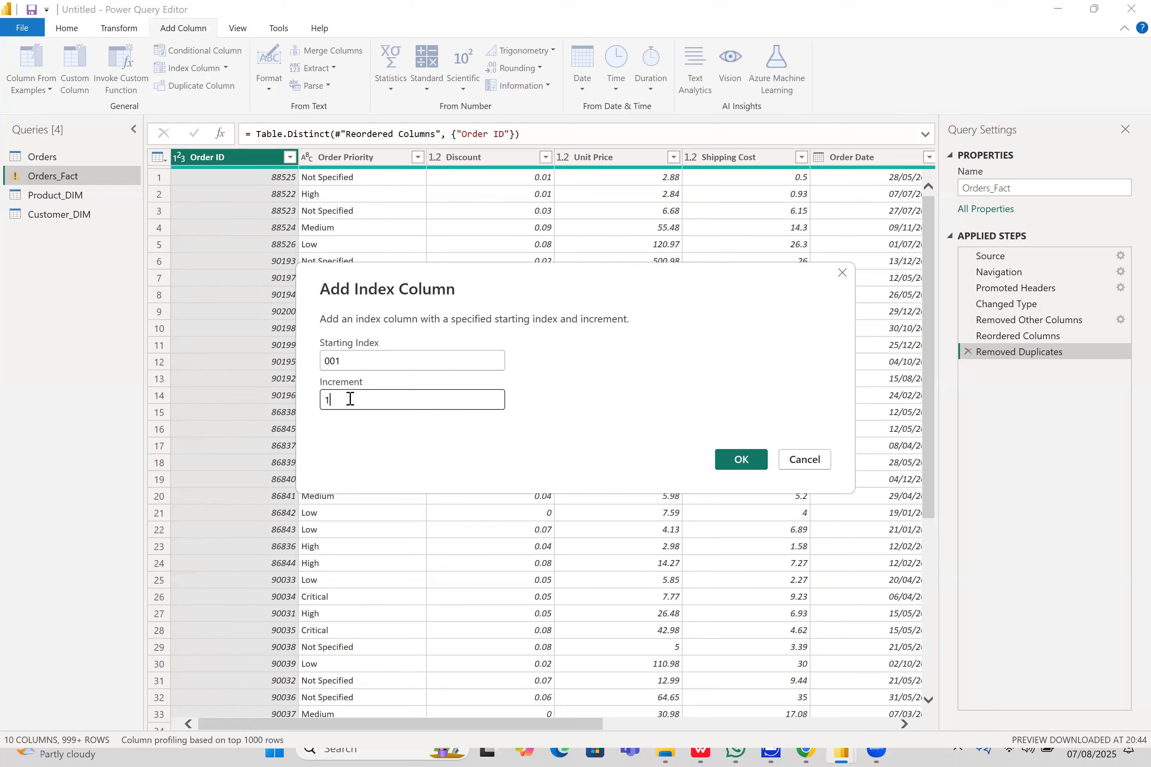
click(755, 471)
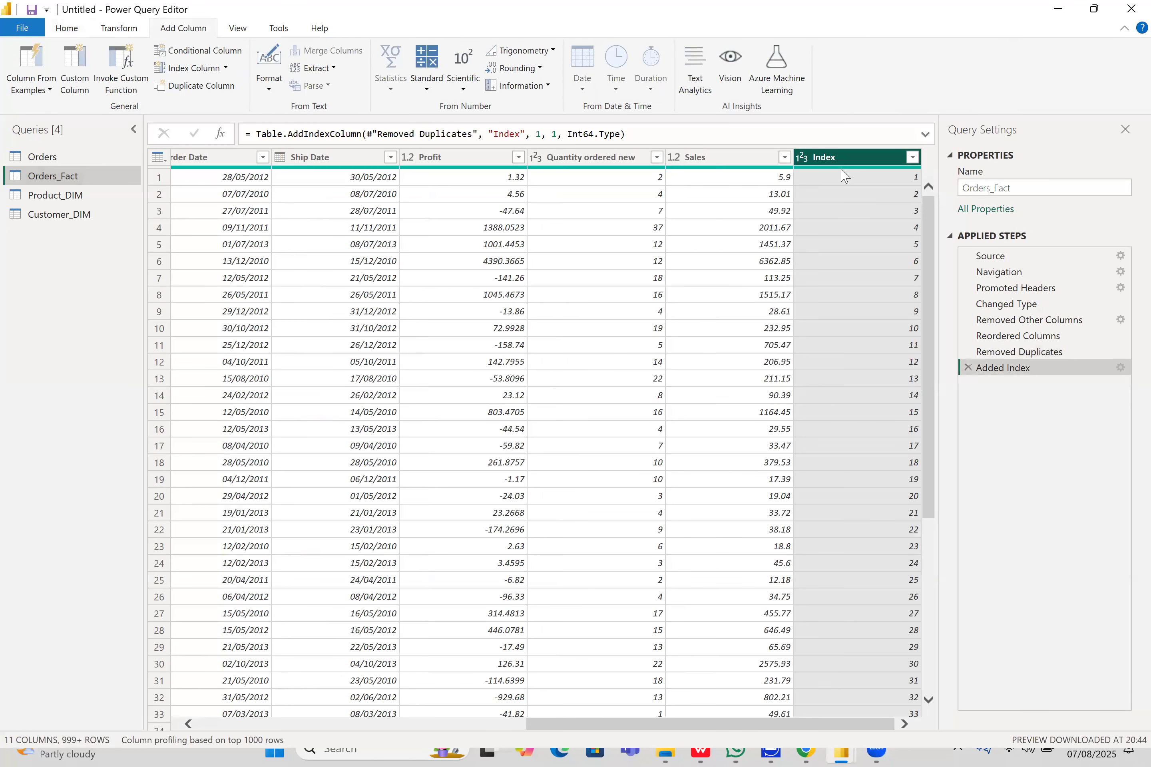
- Rename the new index column in Orders_Fact to Product_ID and move it directly after Order ID
double_click(849, 159)
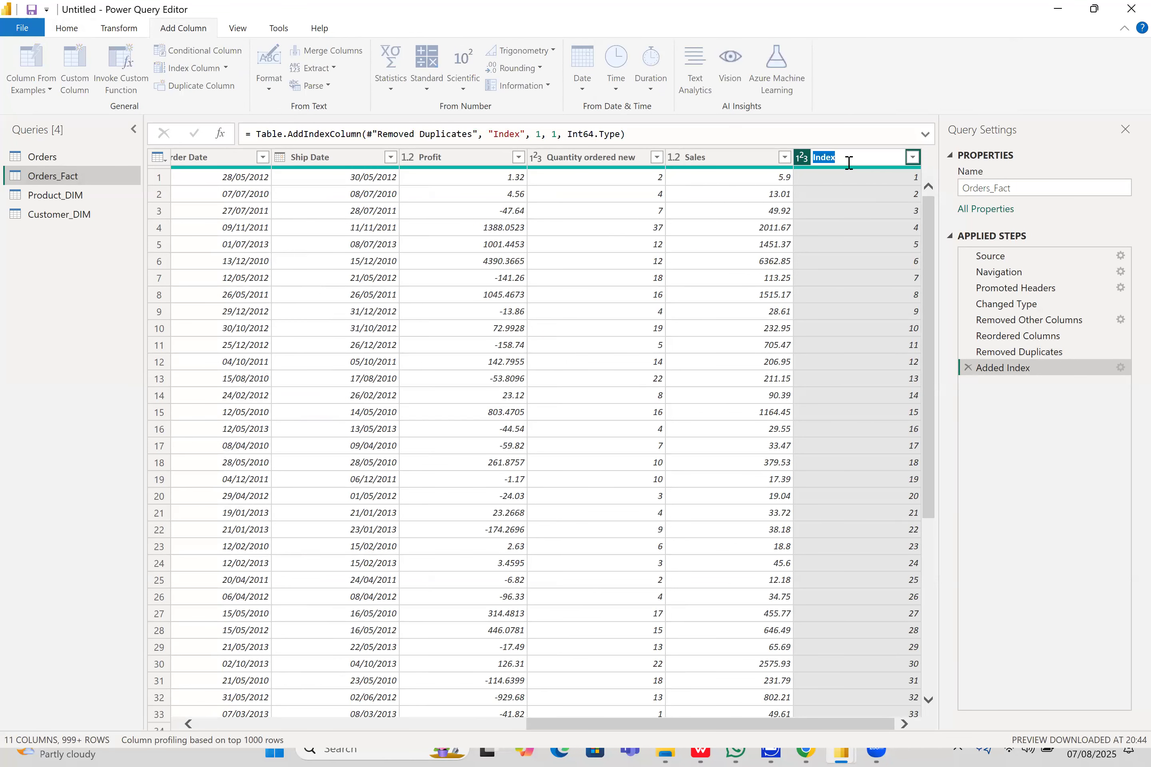
text(Product_ID)
key(Return)
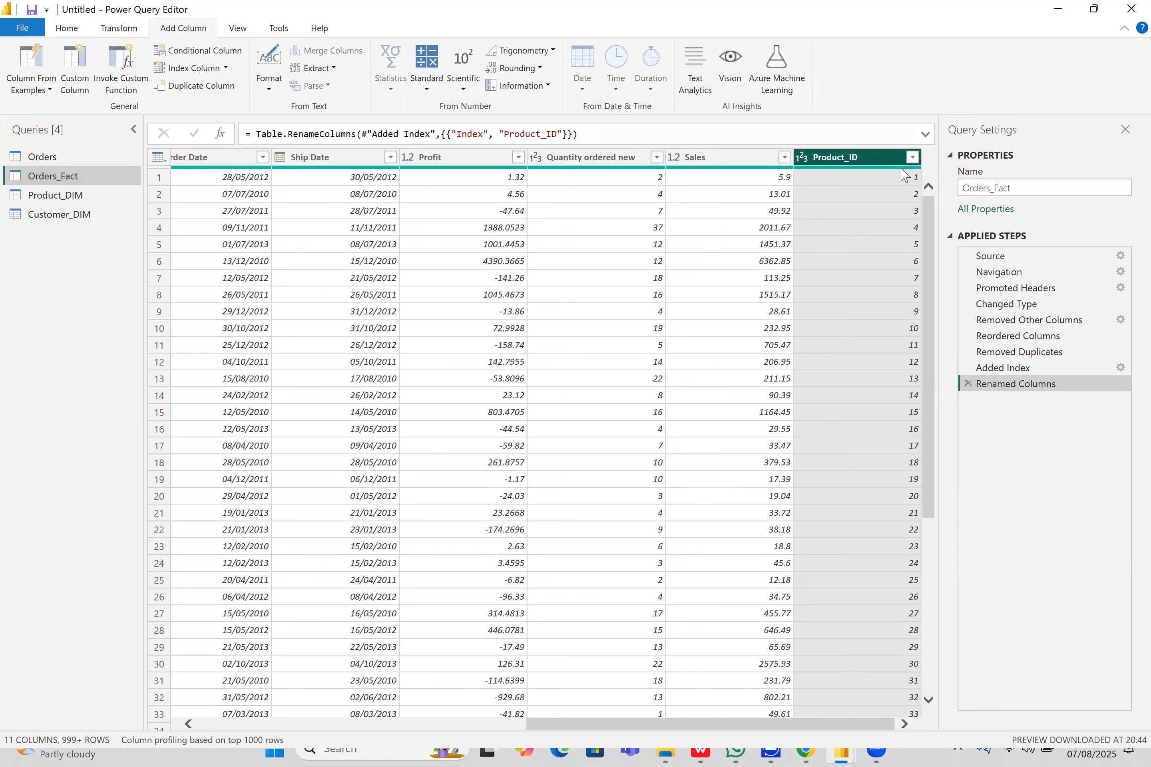
click(55, 195)
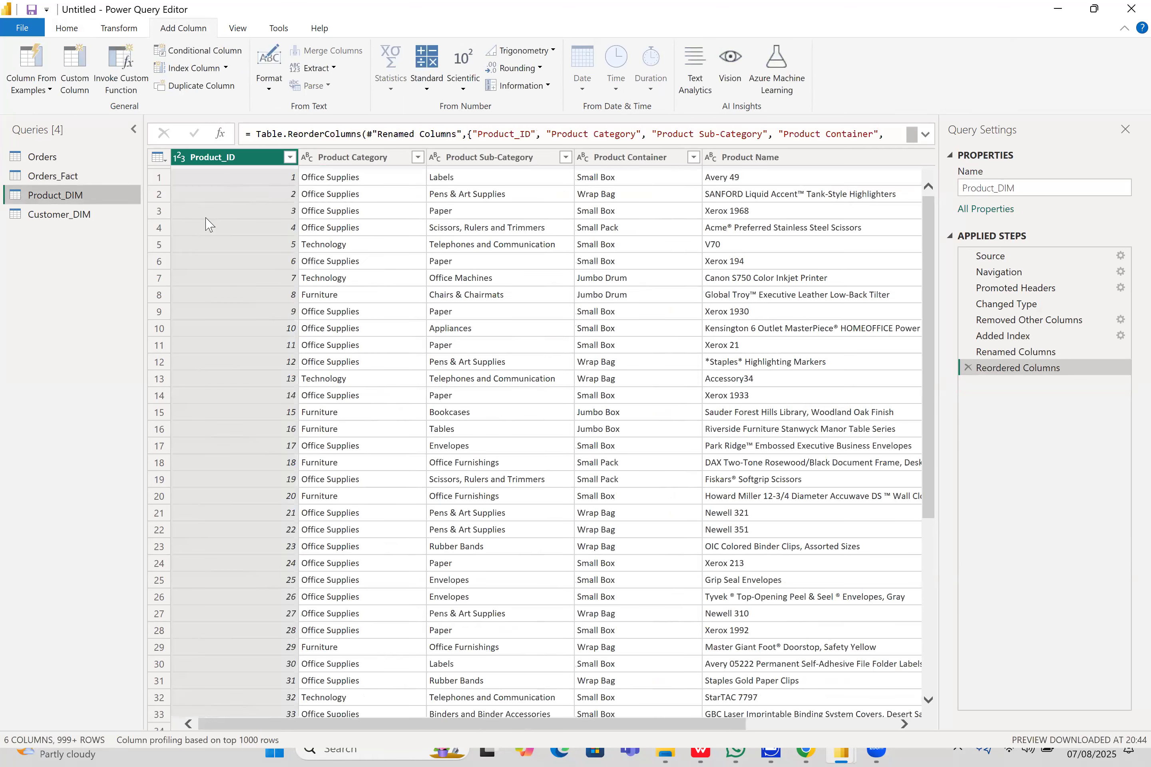
click(75, 178)
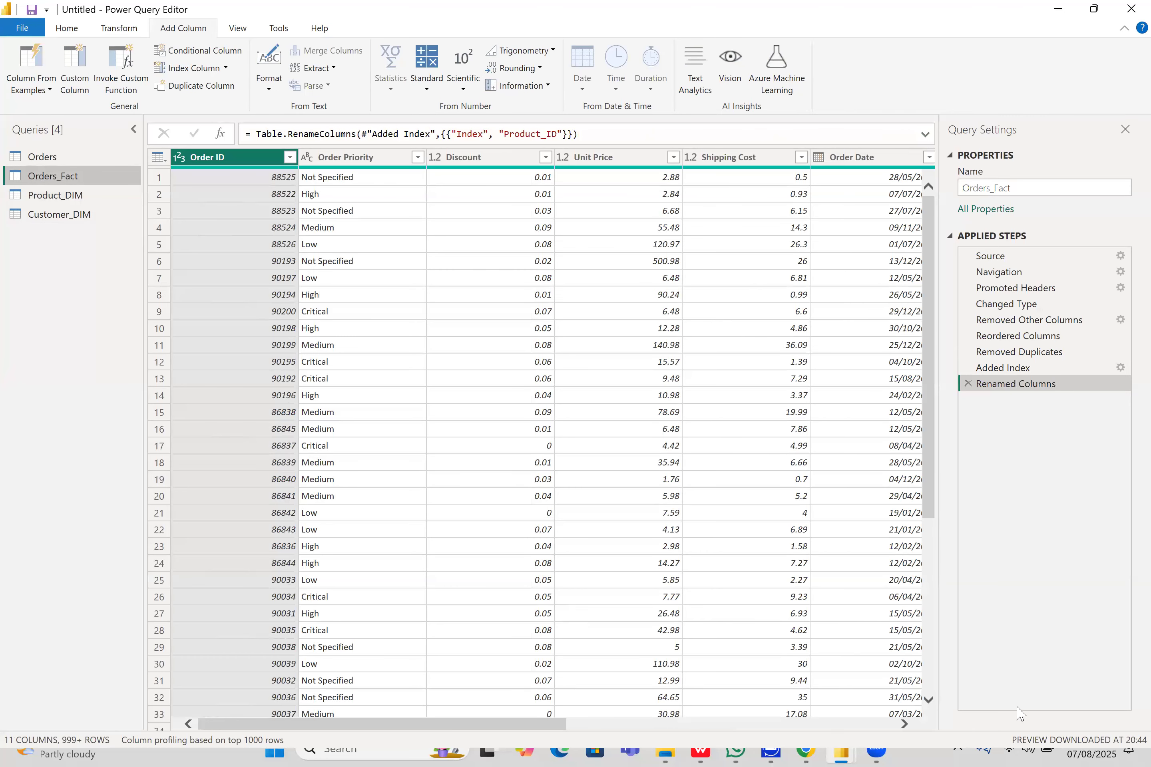
scroll(861, 165, right, 10)
mouse_move(880, 155)
mouse_down()
mouse_move(324, 179)
mouse_move(134, 148)
mouse_move(106, 159)
mouse_move(128, 195)
mouse_move(89, 183)
mouse_move(317, 232)
mouse_move(103, 199)
mouse_up()
mouse_move(94, 176)
mouse_down()
mouse_move(105, 199)
mouse_move(91, 200)
mouse_up()
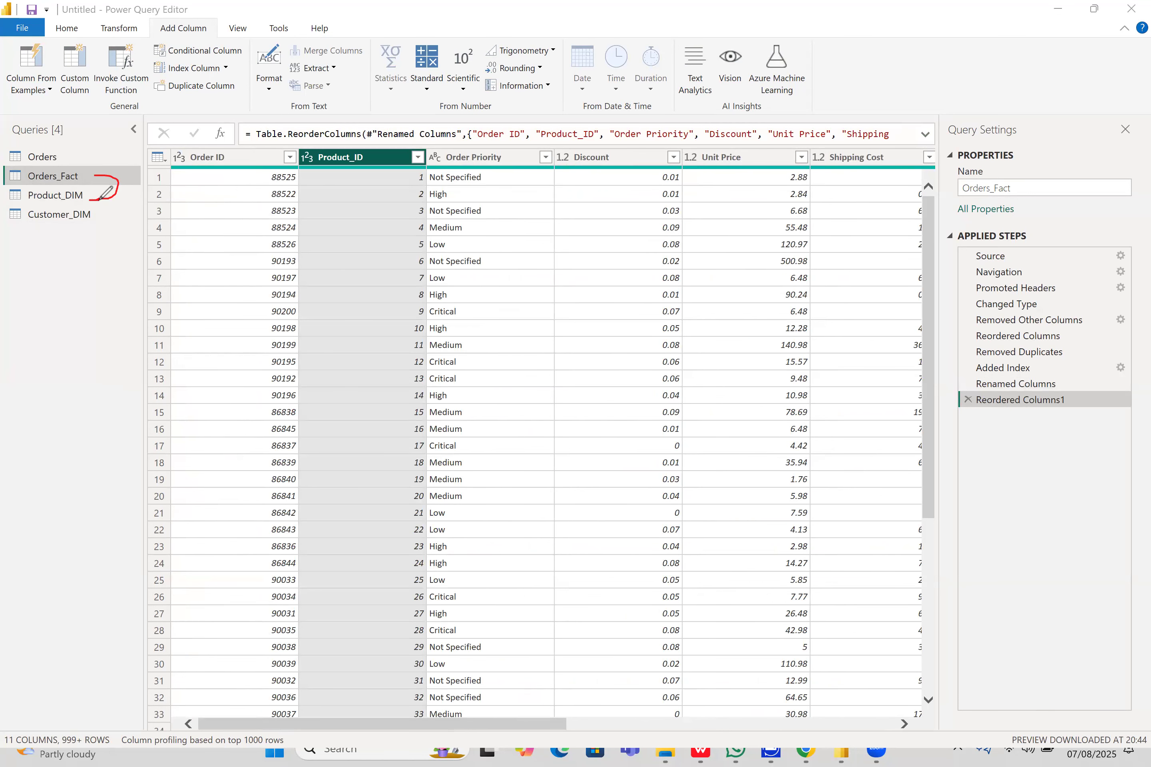
drag(127, 194, 133, 227)
drag(128, 198, 132, 211)
drag(147, 197, 152, 209)
drag(162, 197, 162, 211)
click(453, 546)
mouse_move(27, 247)
mouse_down()
mouse_move(99, 197)
mouse_move(25, 203)
mouse_move(19, 235)
mouse_move(35, 241)
mouse_up()
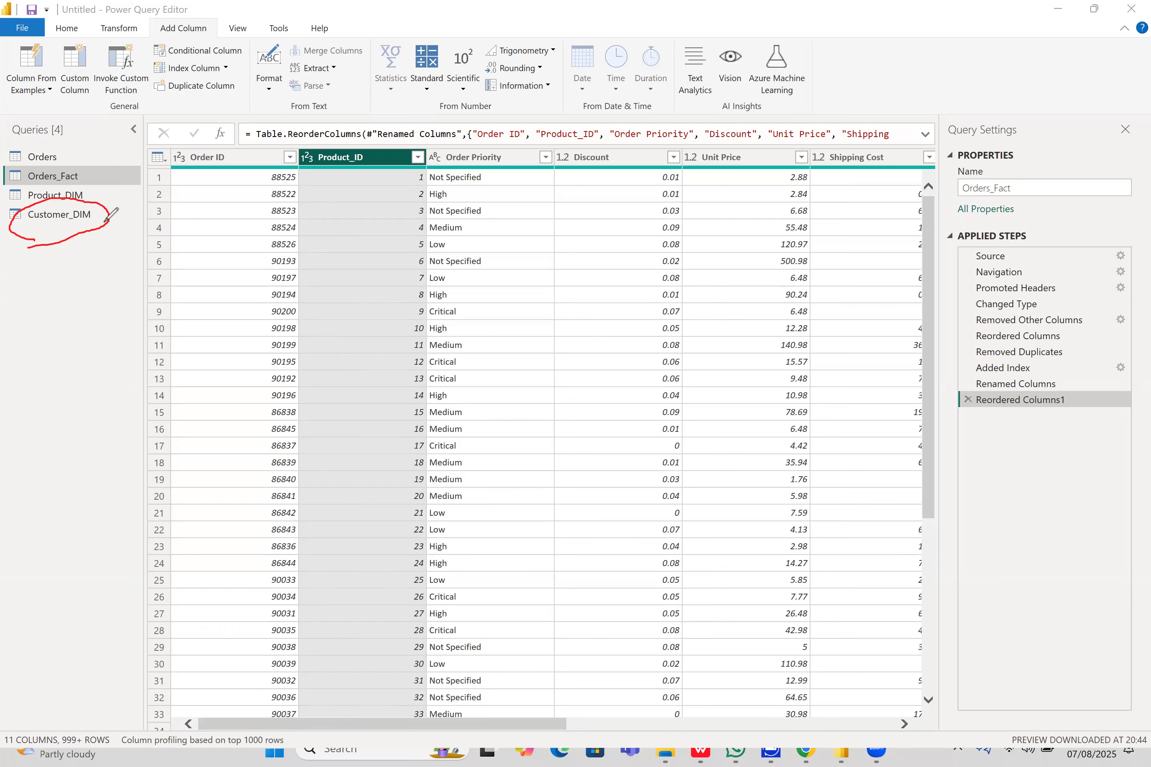
mouse_move(106, 226)
mouse_down()
mouse_move(147, 202)
mouse_move(68, 140)
mouse_move(82, 158)
mouse_up()
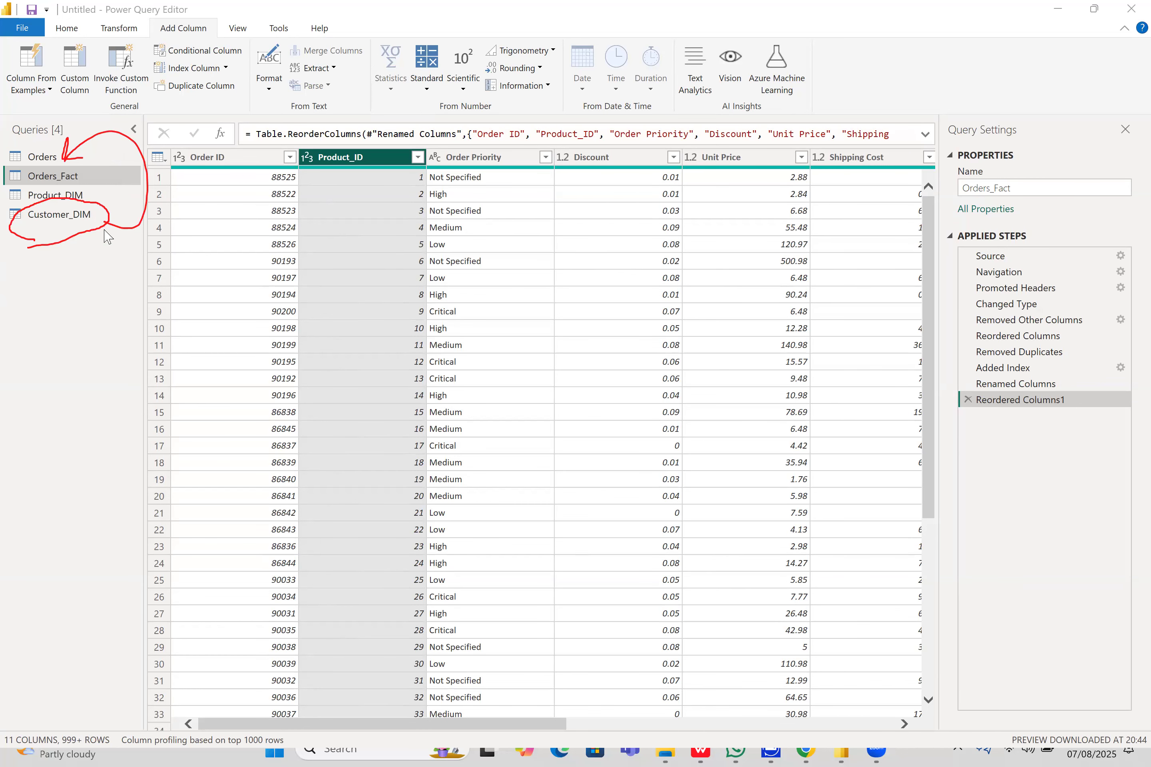
- Add a custom index column to Orders_Fact with starting index 002 and increment 1
click(77, 219)
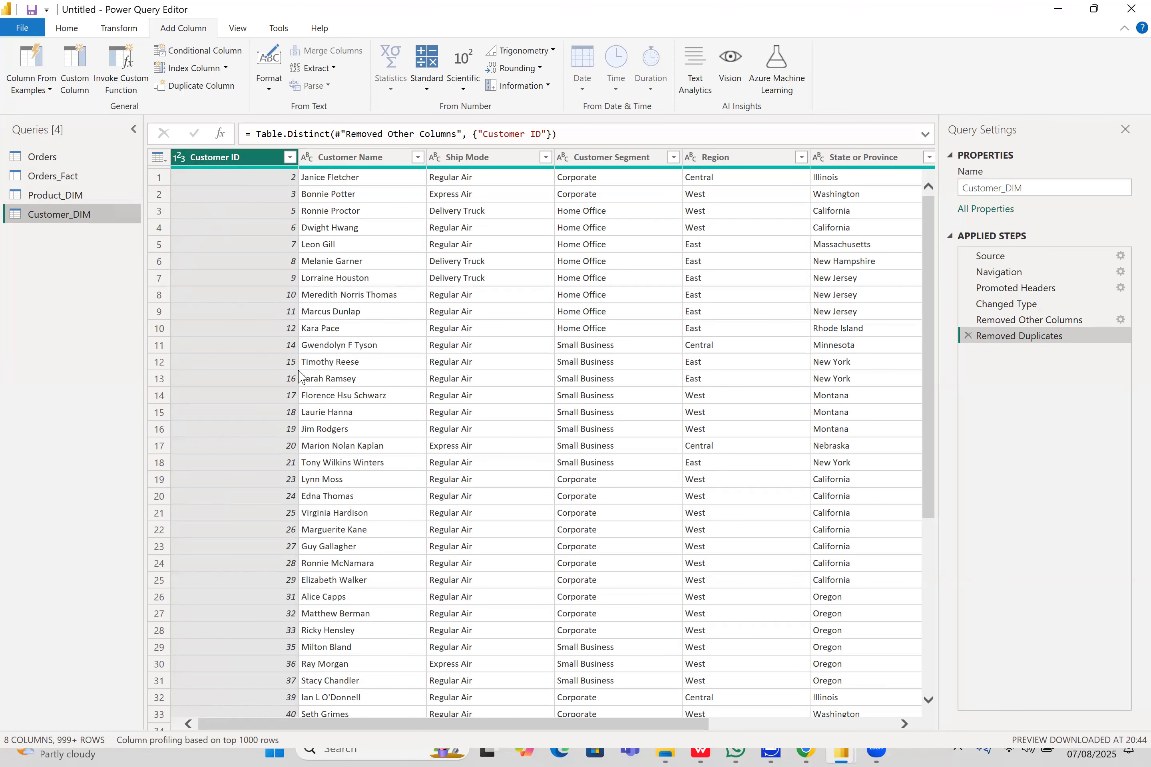
click(56, 175)
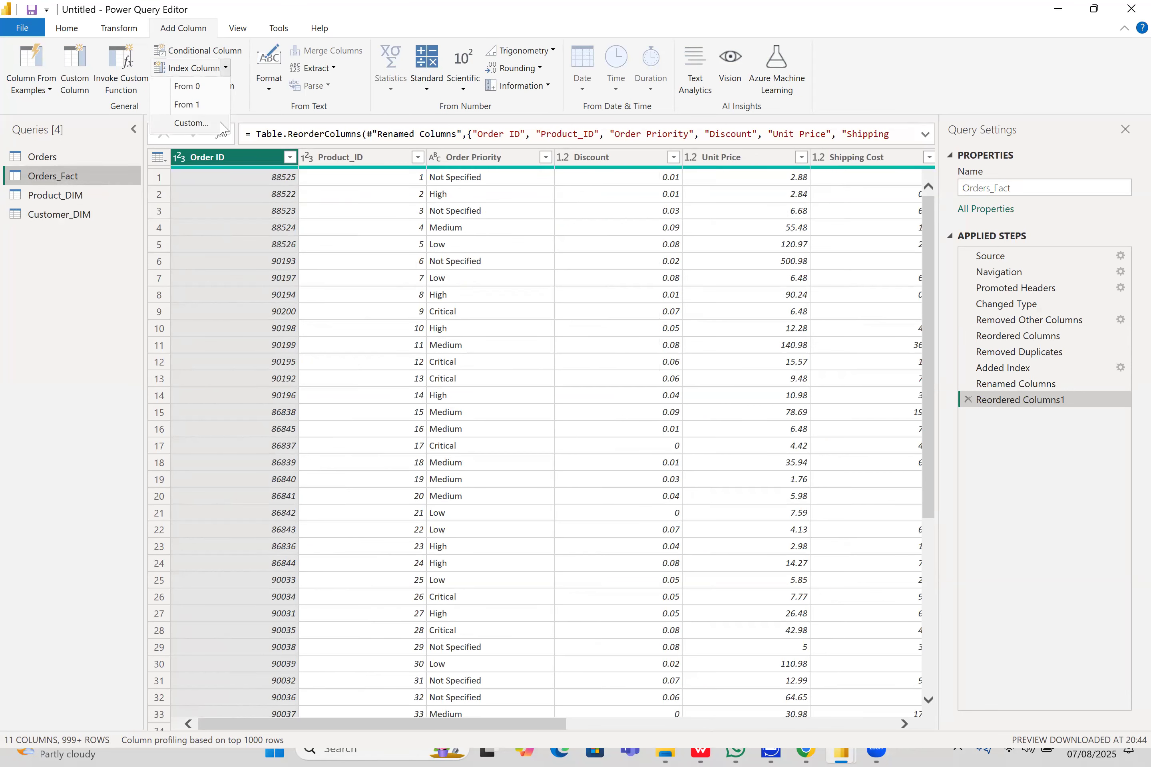
click(191, 122)
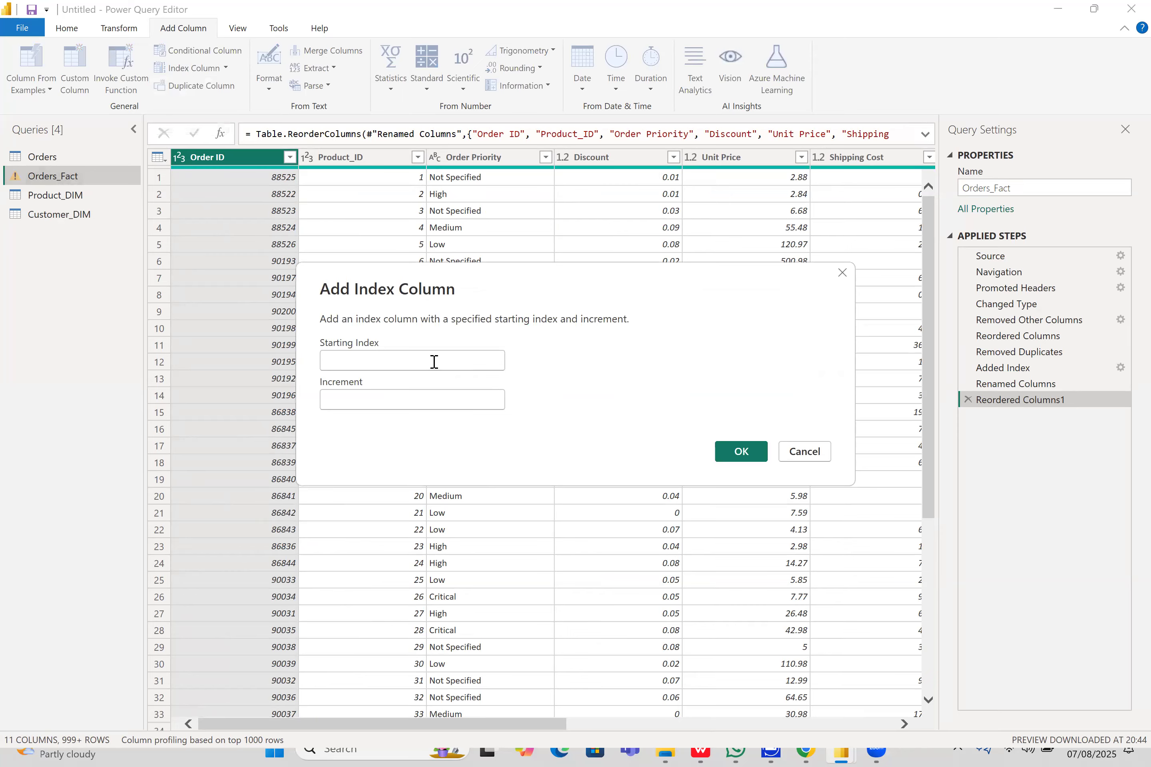
click(434, 361)
text(002)
click(408, 401)
text(1)
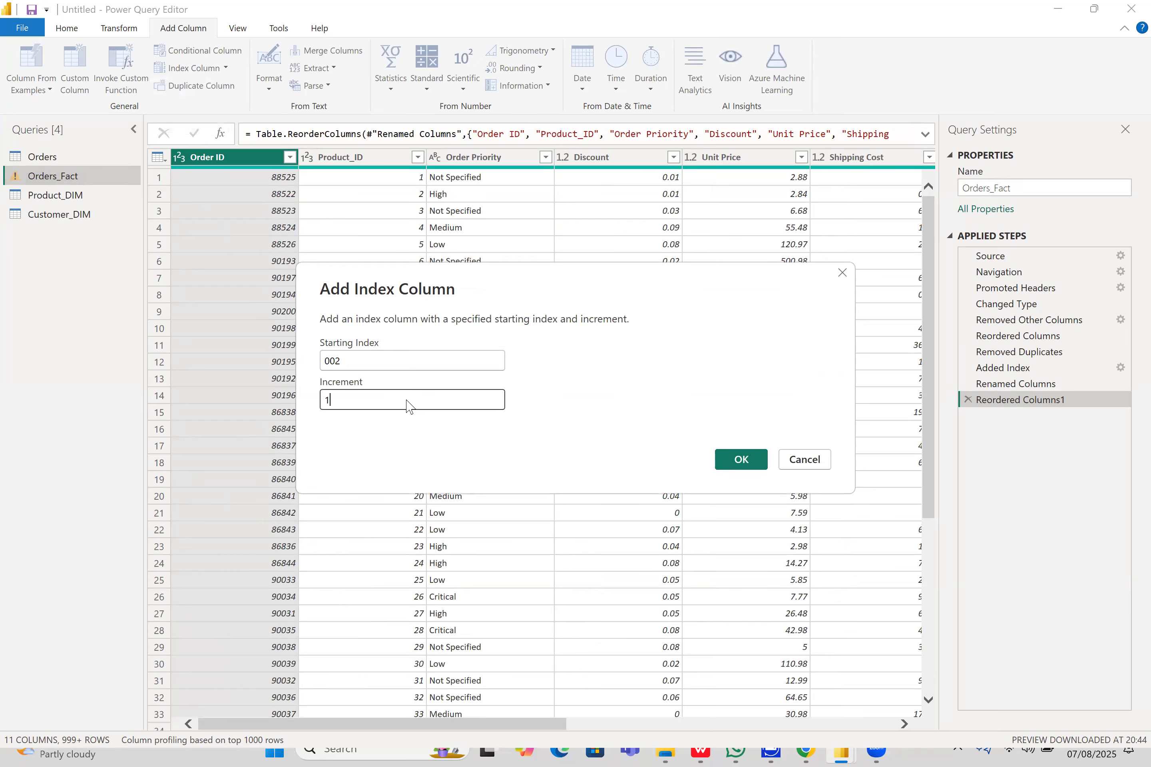
click(741, 461)
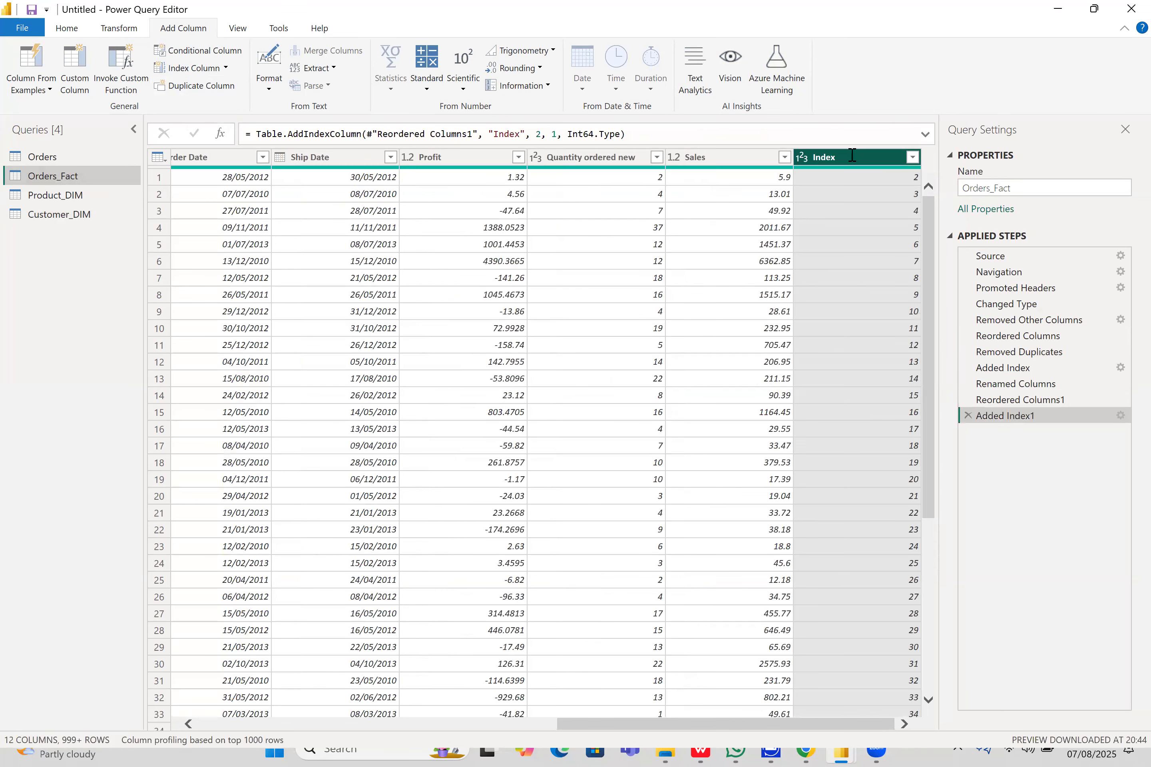
- Rename the new index column in Orders_Fact to Customer_ID and move it directly after Product_ID
double_click(852, 155)
text(Custo)
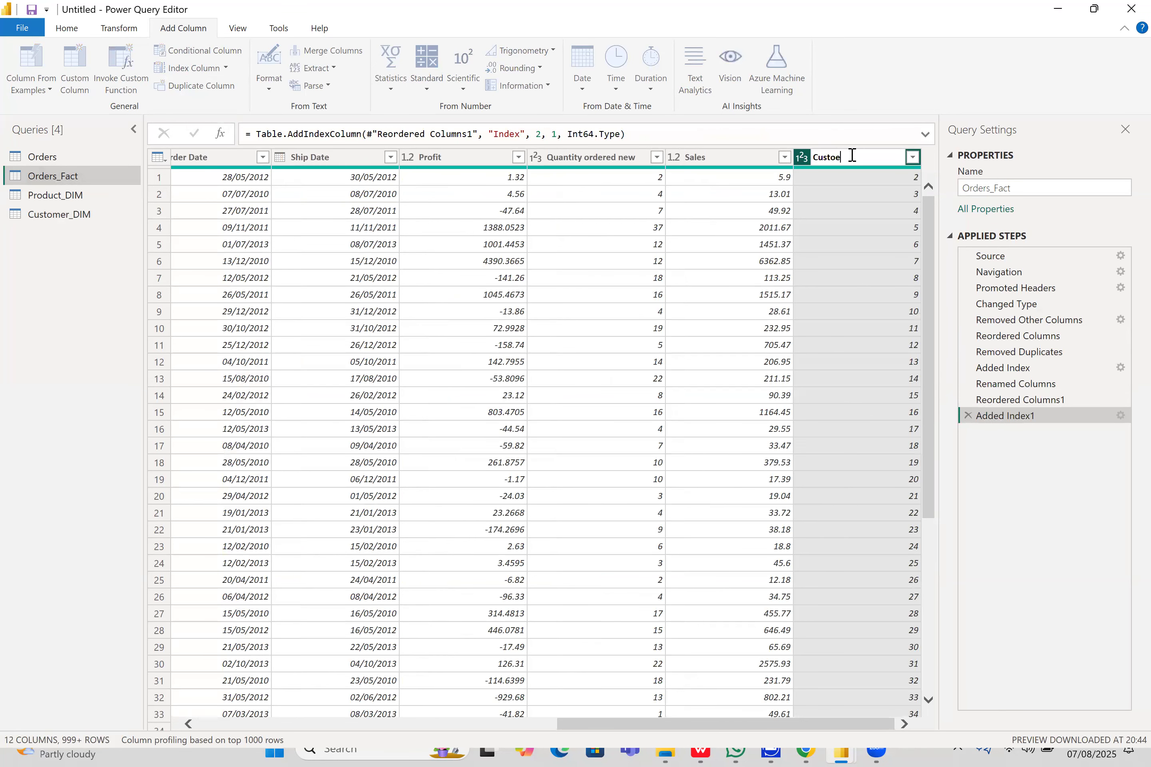
text(mer_ID)
key(Return)
drag(862, 158, 421, 158)
mouse_move(248, 100)
mouse_down()
mouse_move(267, 159)
mouse_move(116, 151)
mouse_move(77, 201)
mouse_up()
drag(386, 157, 332, 259)
mouse_move(167, 253)
mouse_down()
mouse_move(105, 222)
mouse_move(93, 233)
mouse_up()
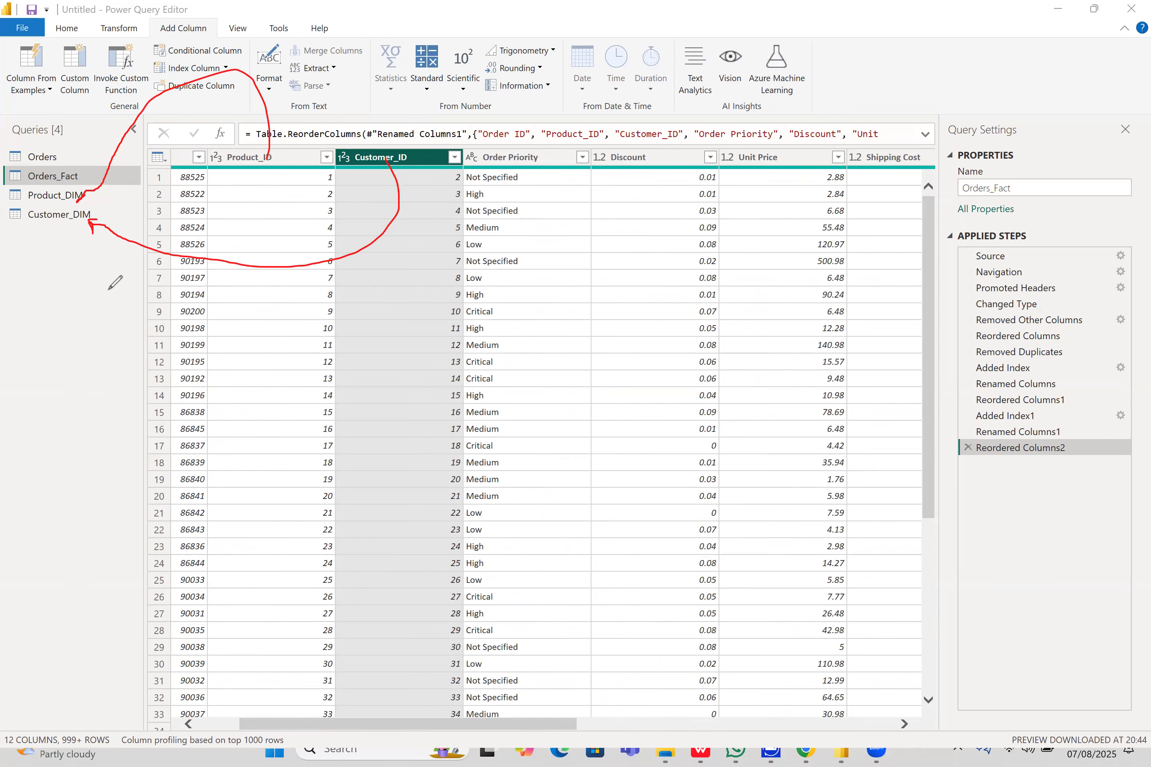
mouse_move(286, 378)
mouse_down()
mouse_move(296, 438)
mouse_move(301, 400)
mouse_up()
mouse_move(318, 369)
mouse_down()
mouse_move(323, 396)
mouse_move(354, 400)
mouse_up()
mouse_move(139, 470)
mouse_down()
mouse_move(175, 490)
mouse_move(185, 469)
mouse_up()
drag(167, 535, 212, 504)
drag(196, 543, 206, 539)
drag(228, 534, 237, 531)
drag(408, 338, 435, 327)
drag(428, 356, 453, 346)
drag(481, 287, 520, 286)
mouse_move(474, 344)
mouse_down()
mouse_move(509, 326)
mouse_move(505, 351)
mouse_up()
drag(520, 341, 518, 345)
drag(543, 191, 566, 246)
drag(537, 218, 566, 245)
drag(598, 195, 593, 220)
drag(611, 214, 645, 202)
drag(692, 123, 711, 174)
mouse_move(697, 152)
mouse_down()
mouse_move(762, 114)
mouse_move(763, 151)
mouse_up()
drag(763, 138, 874, 109)
drag(525, 311, 851, 120)
drag(680, 258, 801, 206)
mouse_move(261, 537)
mouse_down()
mouse_move(236, 544)
mouse_move(367, 424)
mouse_up()
drag(365, 460, 308, 502)
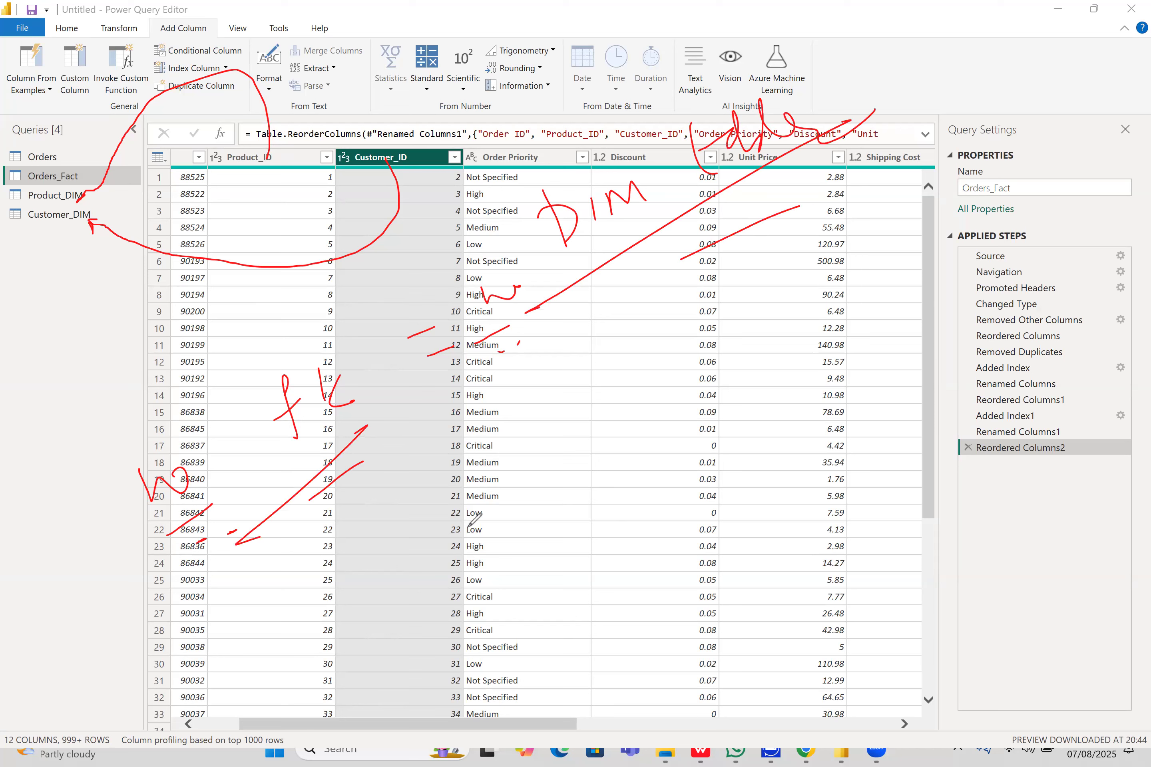
click(635, 585)
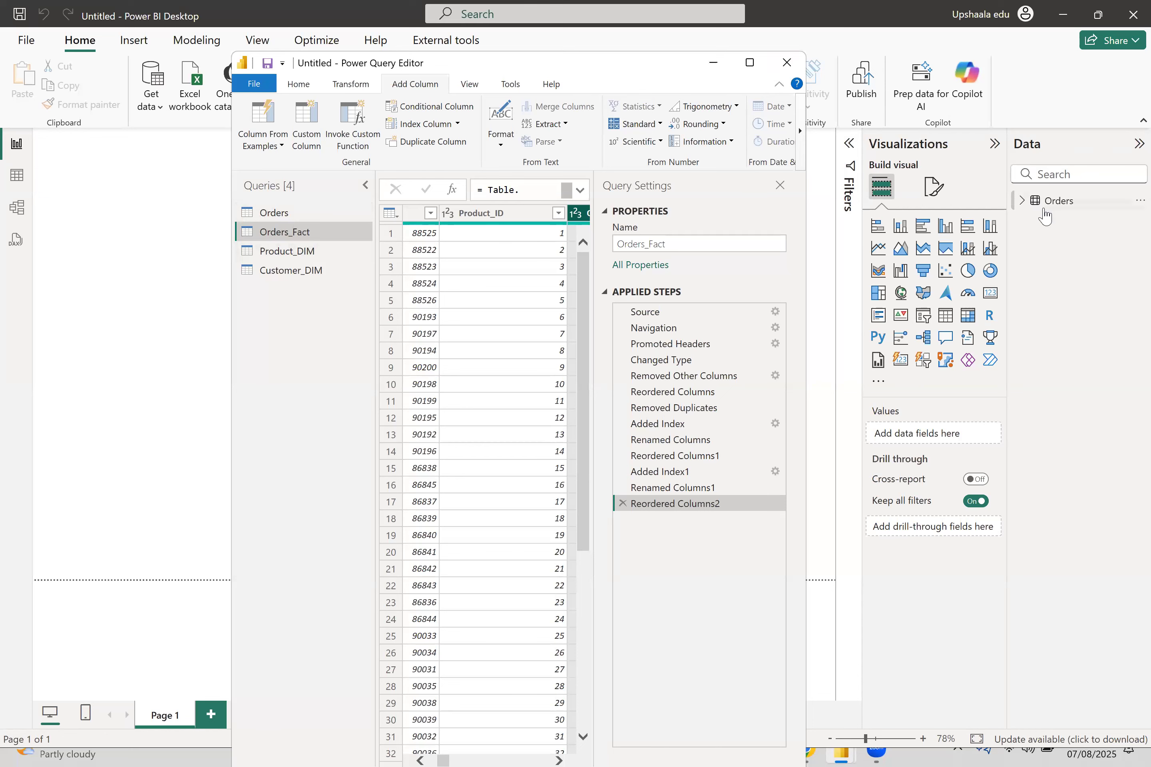
- Apply the query changes to load the new tables and close the Power Query Editor
click(267, 88)
click(294, 110)
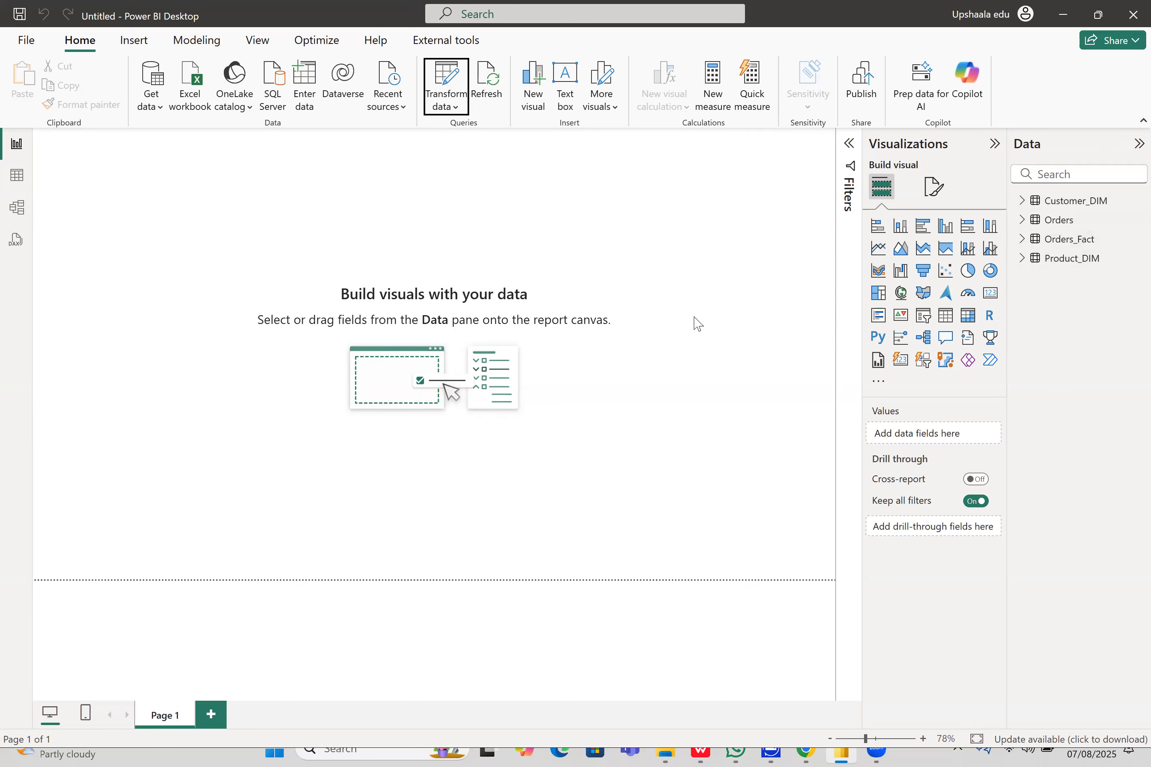
drag(1089, 242, 1115, 202)
mouse_move(1077, 241)
mouse_down()
mouse_move(1114, 255)
mouse_move(1107, 263)
mouse_up()
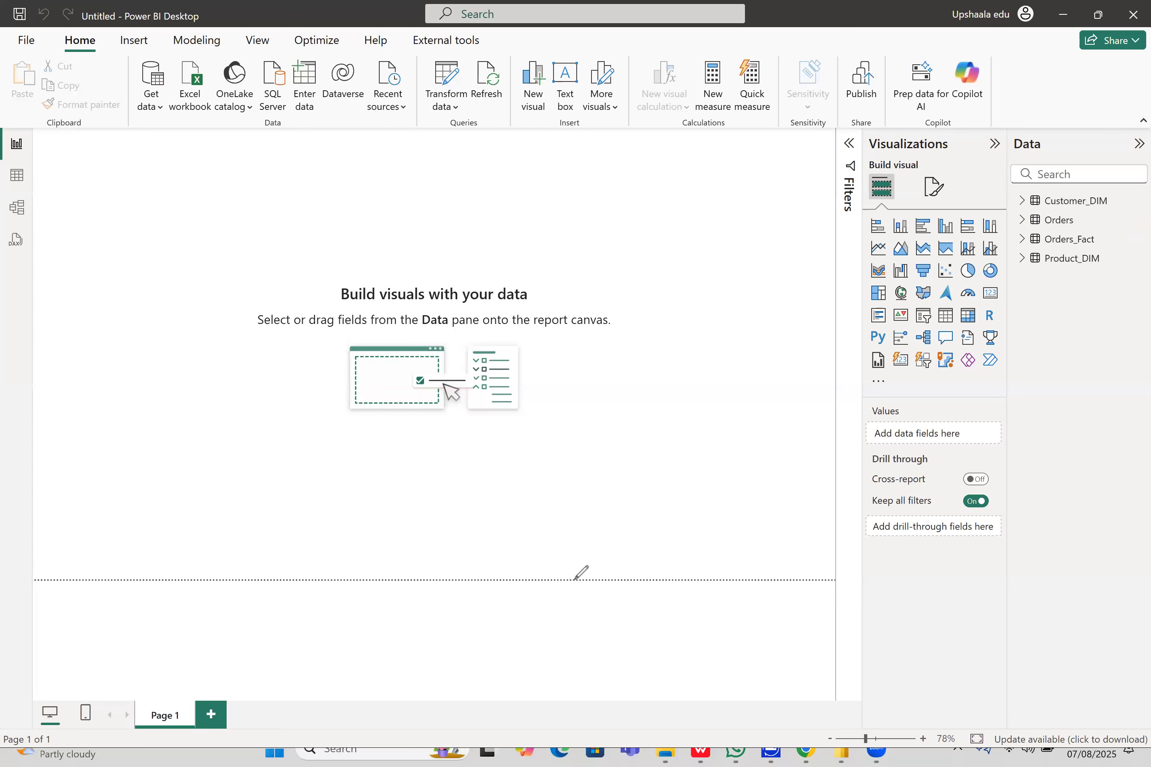
- Switch to the model view and collapse the Properties and Data panes to enlarge the diagram area
mouse_move(59, 189)
mouse_down()
mouse_move(5, 197)
mouse_move(31, 223)
mouse_move(54, 190)
mouse_up()
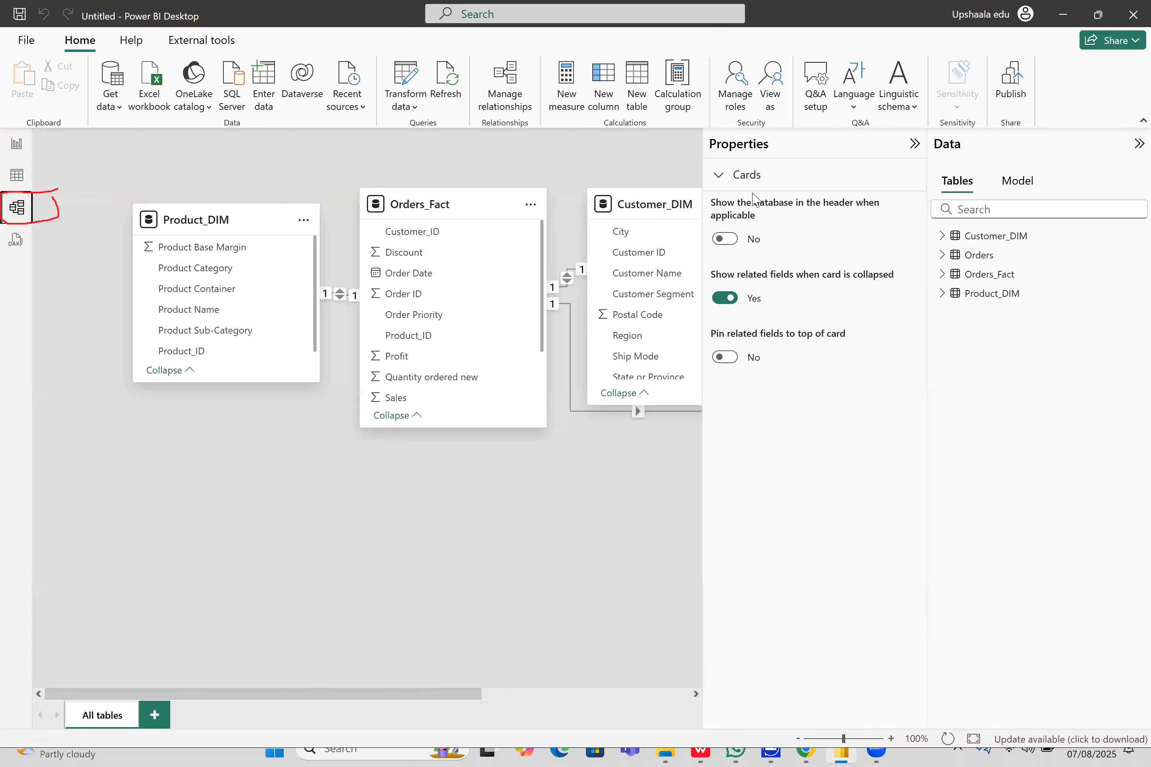
click(913, 144)
click(1138, 144)
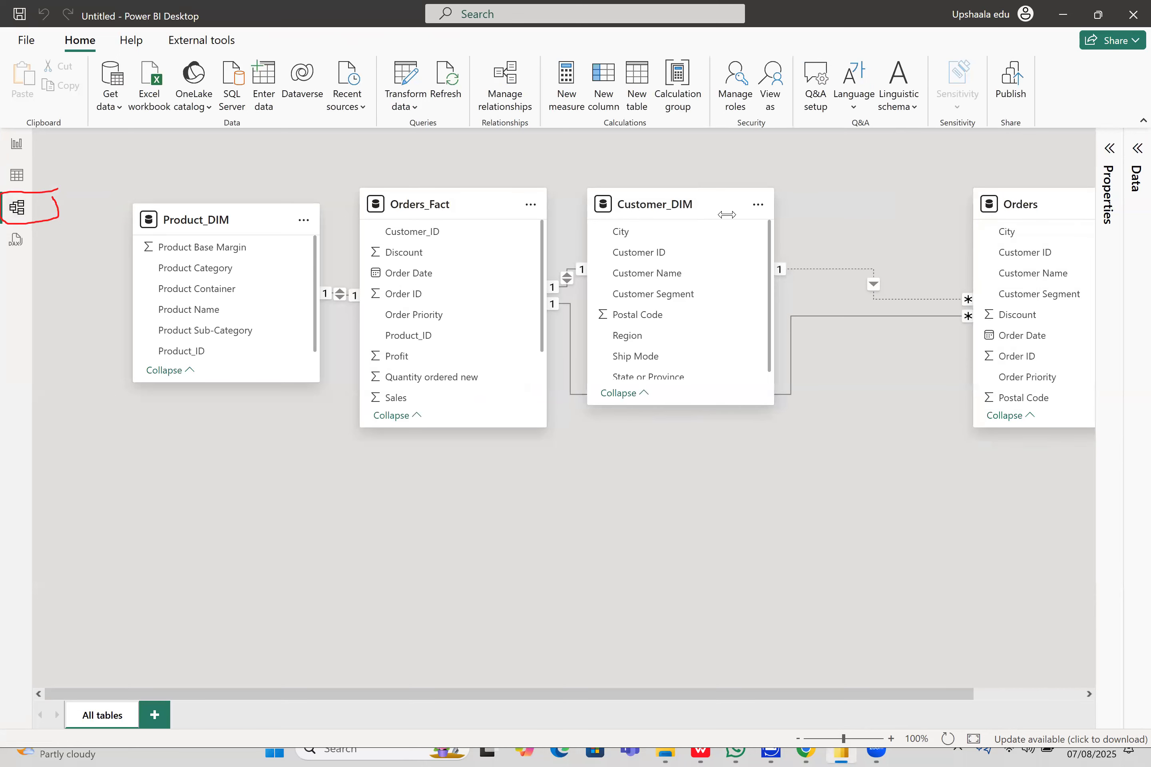
click(911, 300)
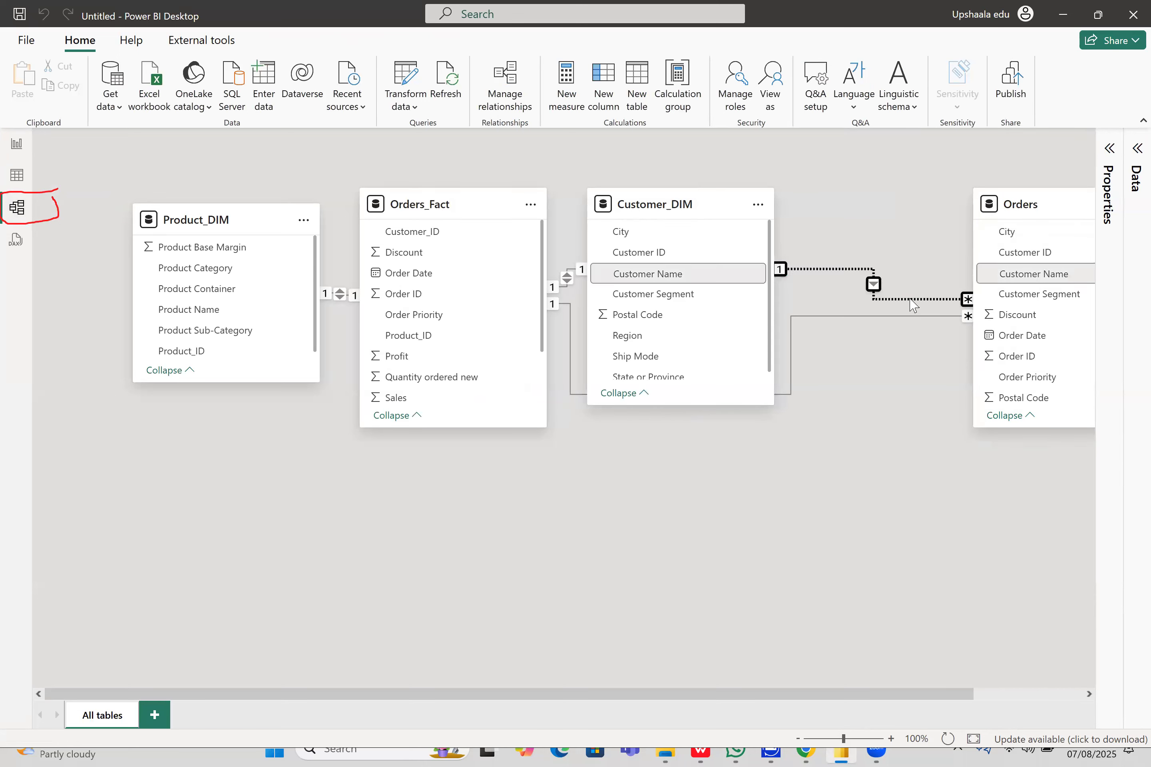
key(Delete)
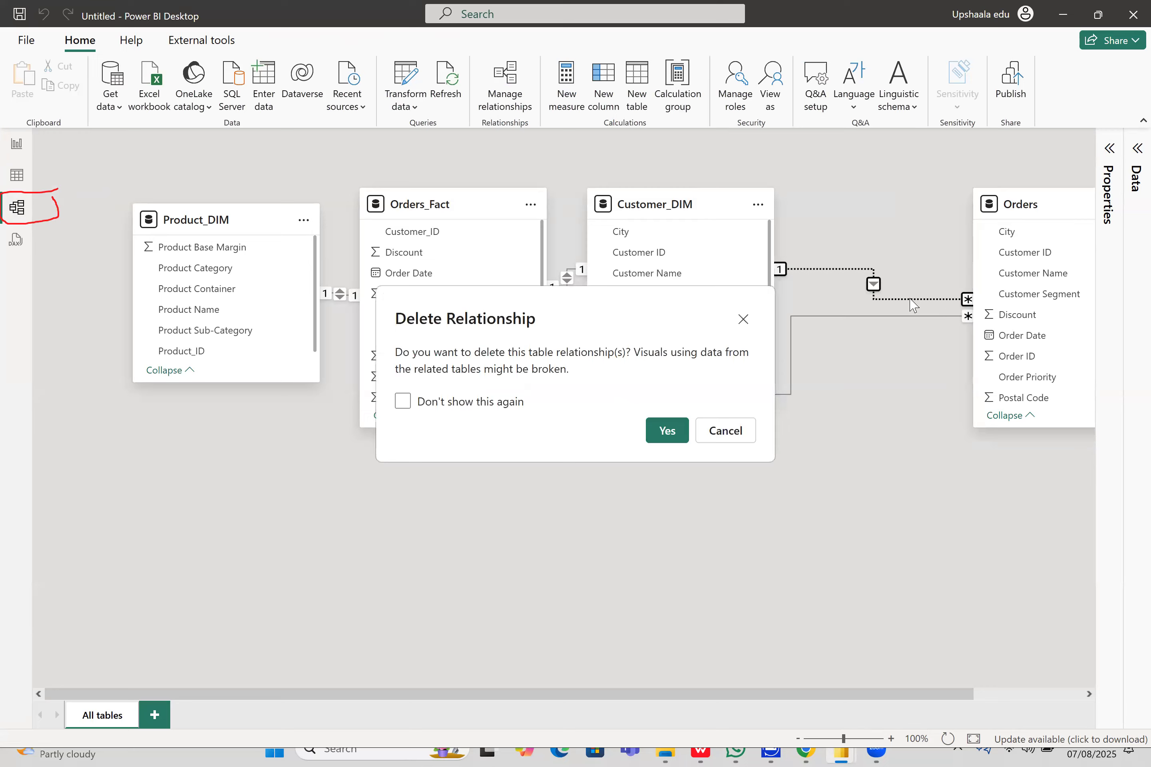
click(725, 431)
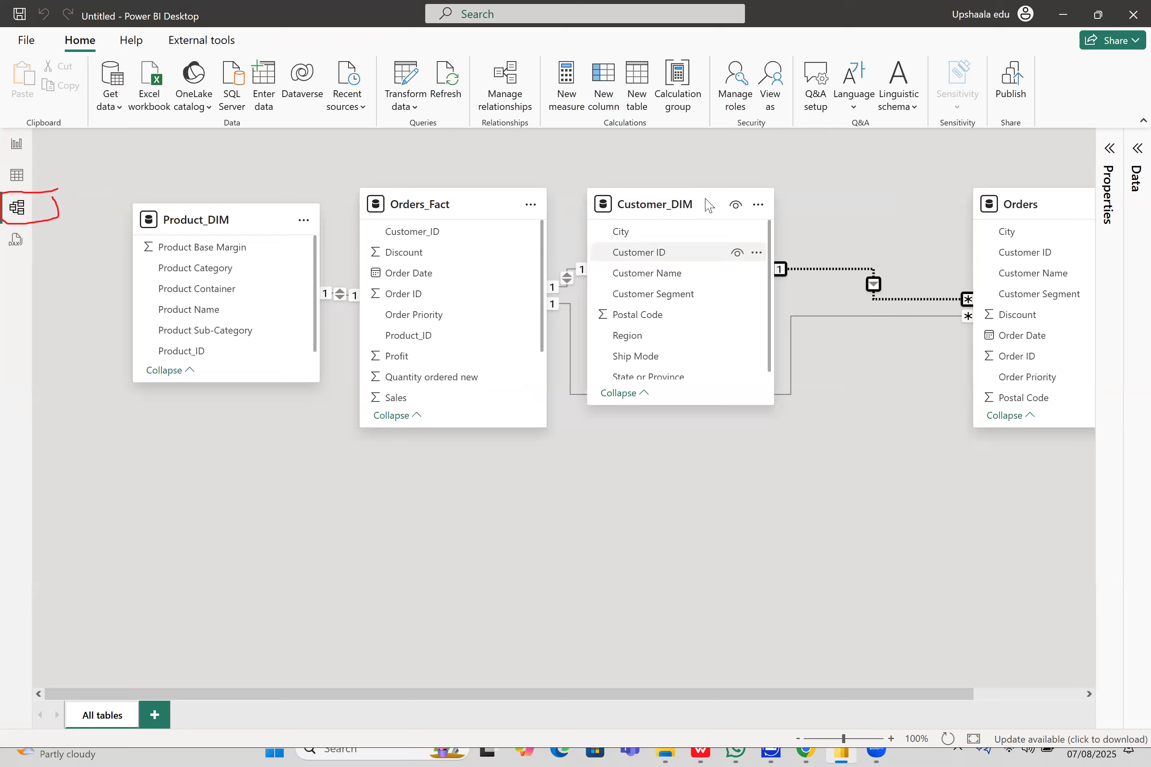
- Move the Orders_Fact card below Product_DIM and Customer_DIM, and shift Customer_DIM slightly down and to the right
drag(466, 214, 461, 474)
drag(634, 195, 666, 234)
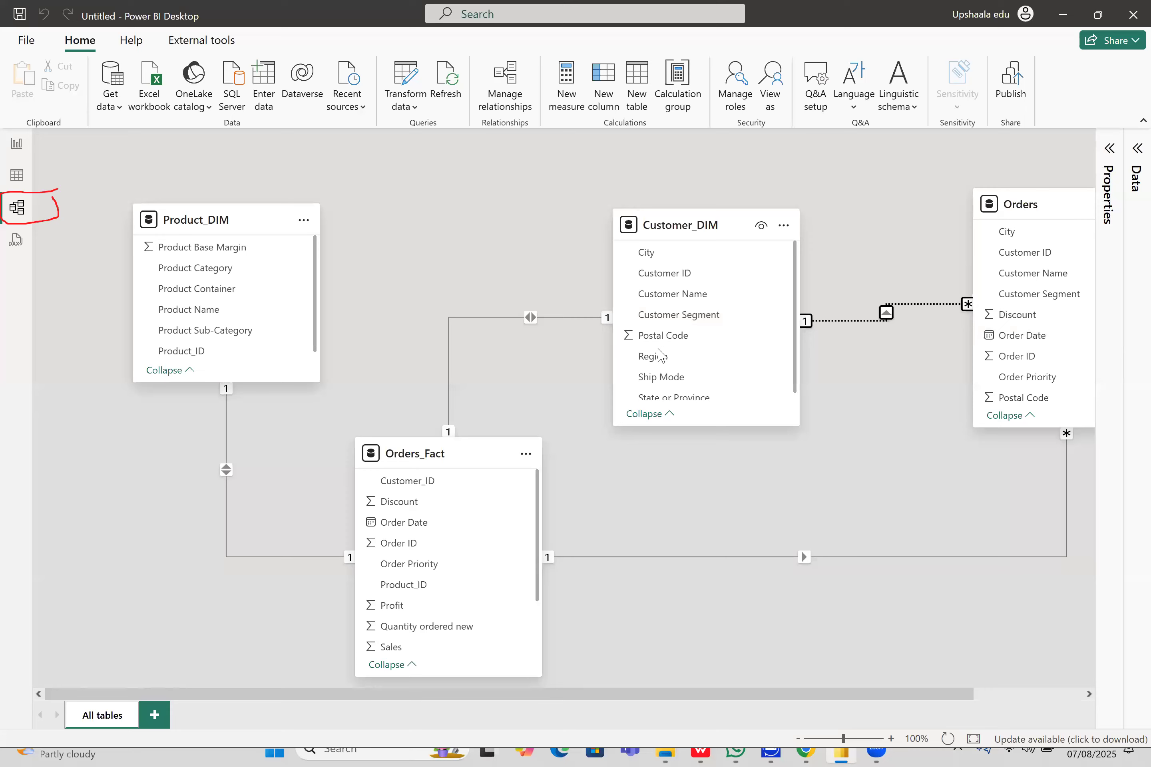
drag(530, 281, 575, 287)
drag(268, 442, 191, 562)
drag(267, 572, 281, 455)
drag(867, 524, 775, 562)
drag(880, 580, 853, 527)
mouse_move(928, 270)
mouse_down()
mouse_move(826, 388)
mouse_move(930, 273)
mouse_up()
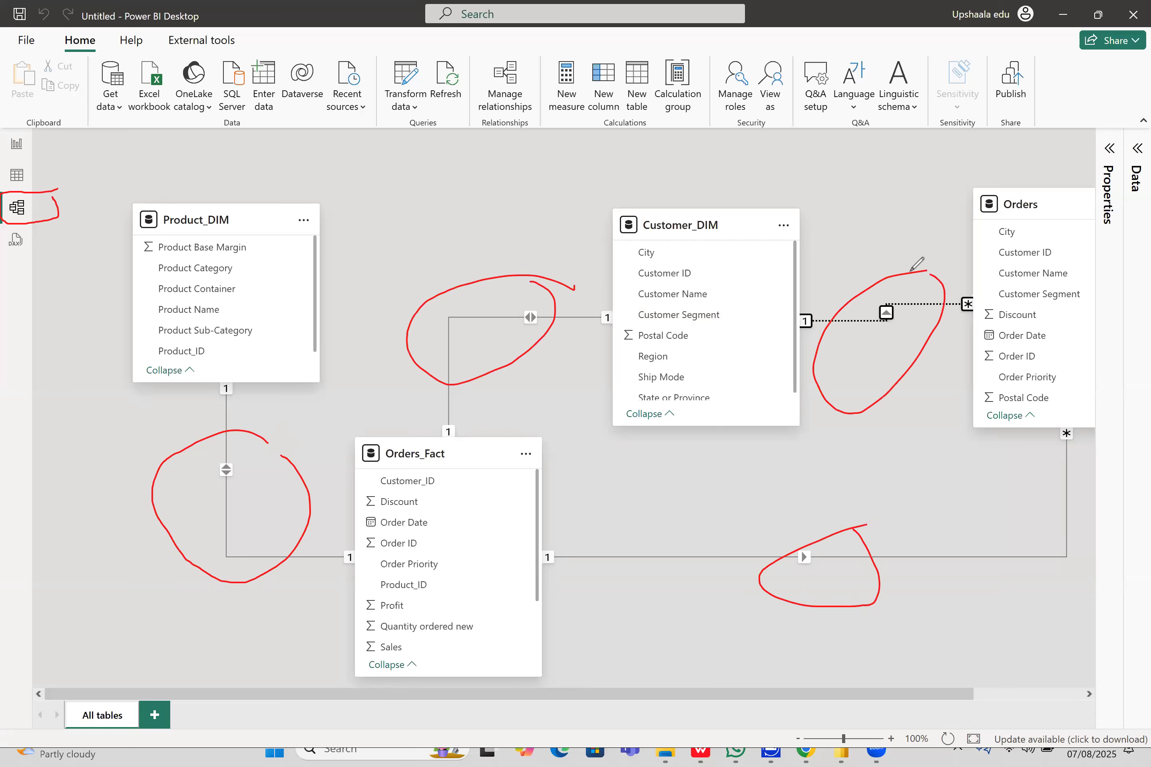
click(1085, 527)
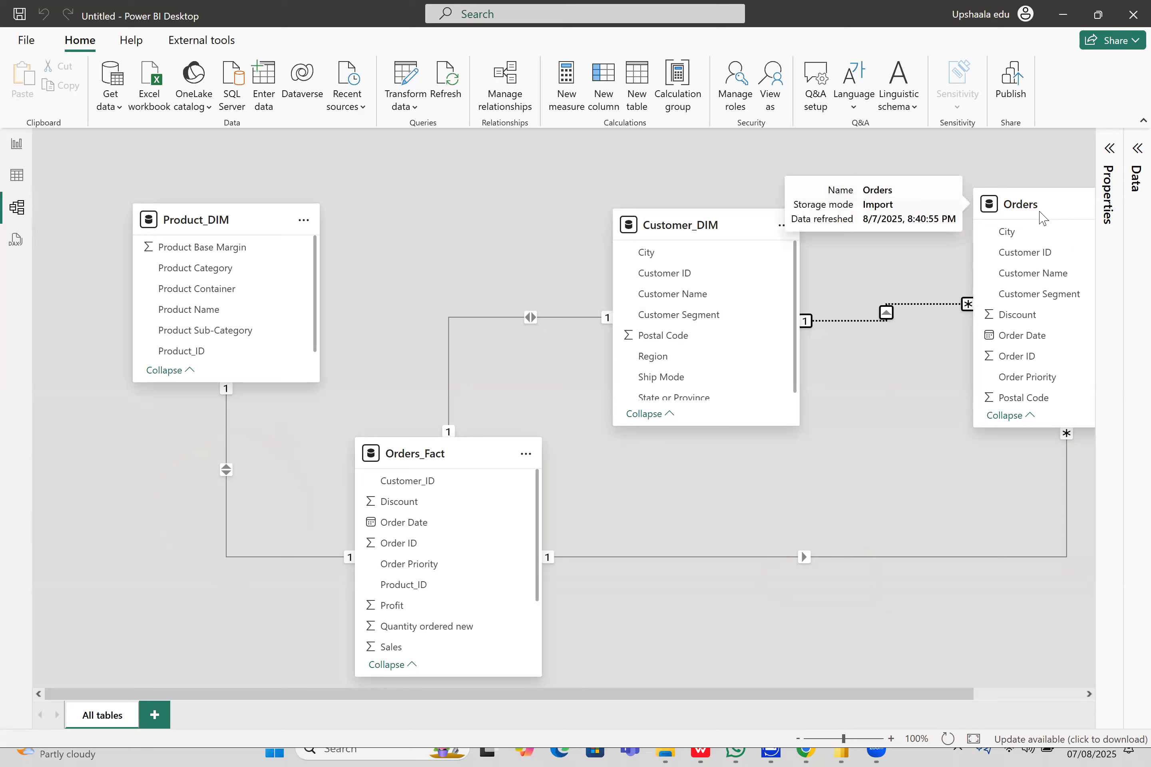
- Bring the Orders card closer to Customer_DIM and delete the Customer Name relationship between the two tables
drag(1022, 218, 989, 210)
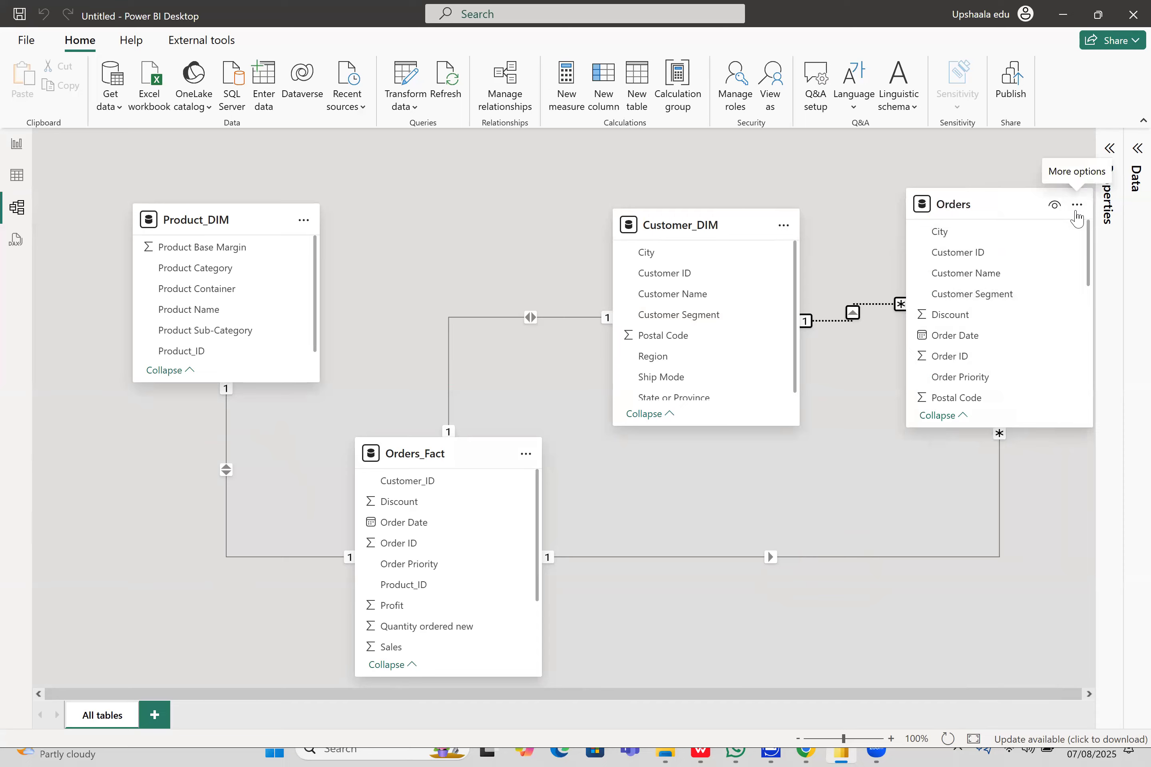
drag(987, 208, 979, 207)
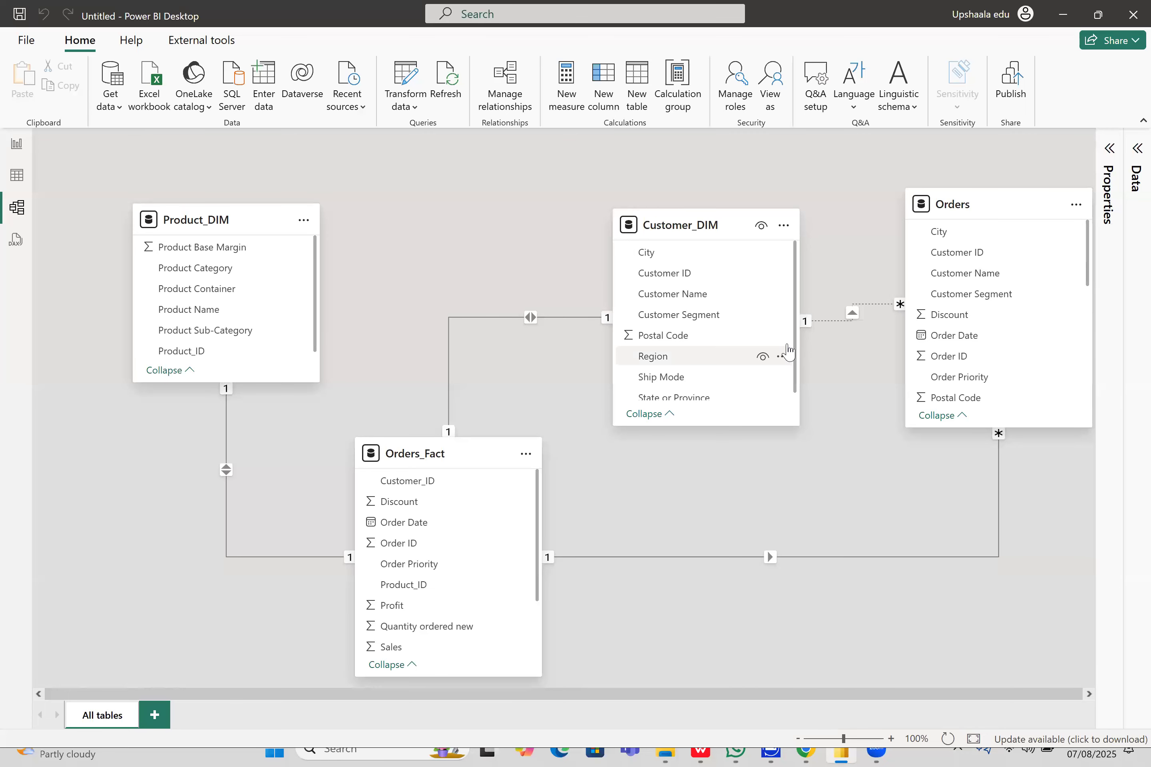
click(883, 312)
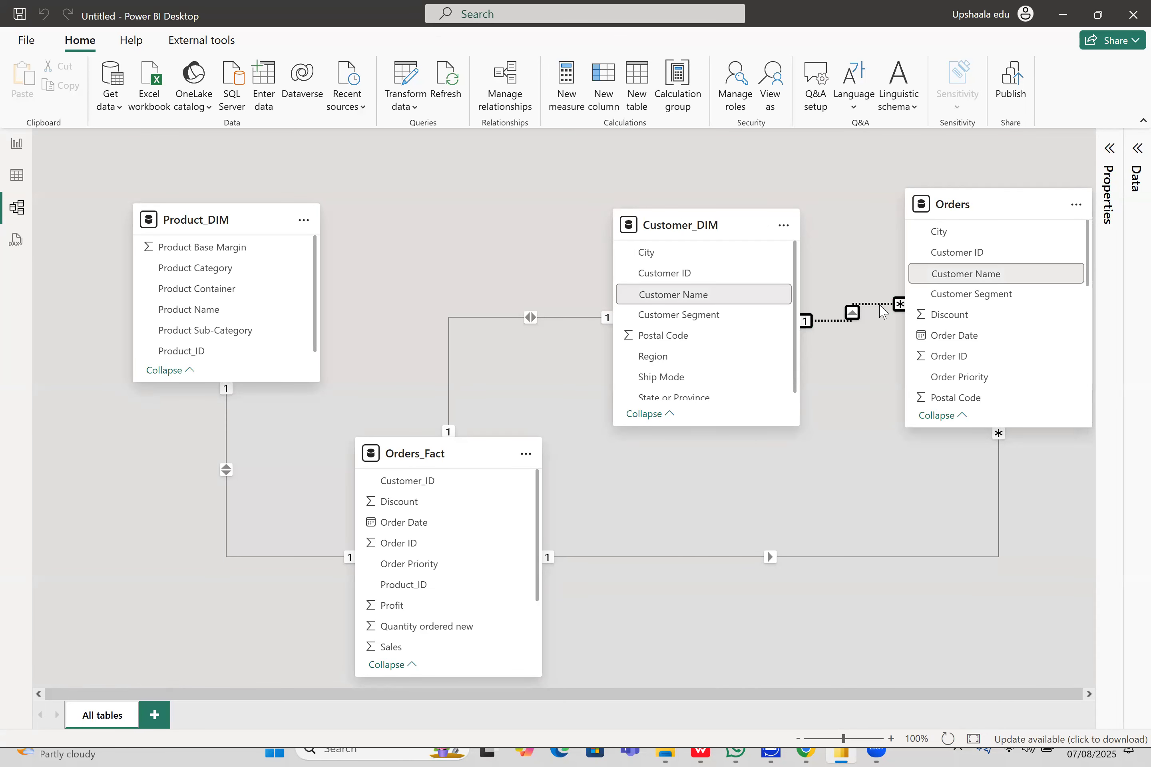
right_click(883, 311)
click(889, 317)
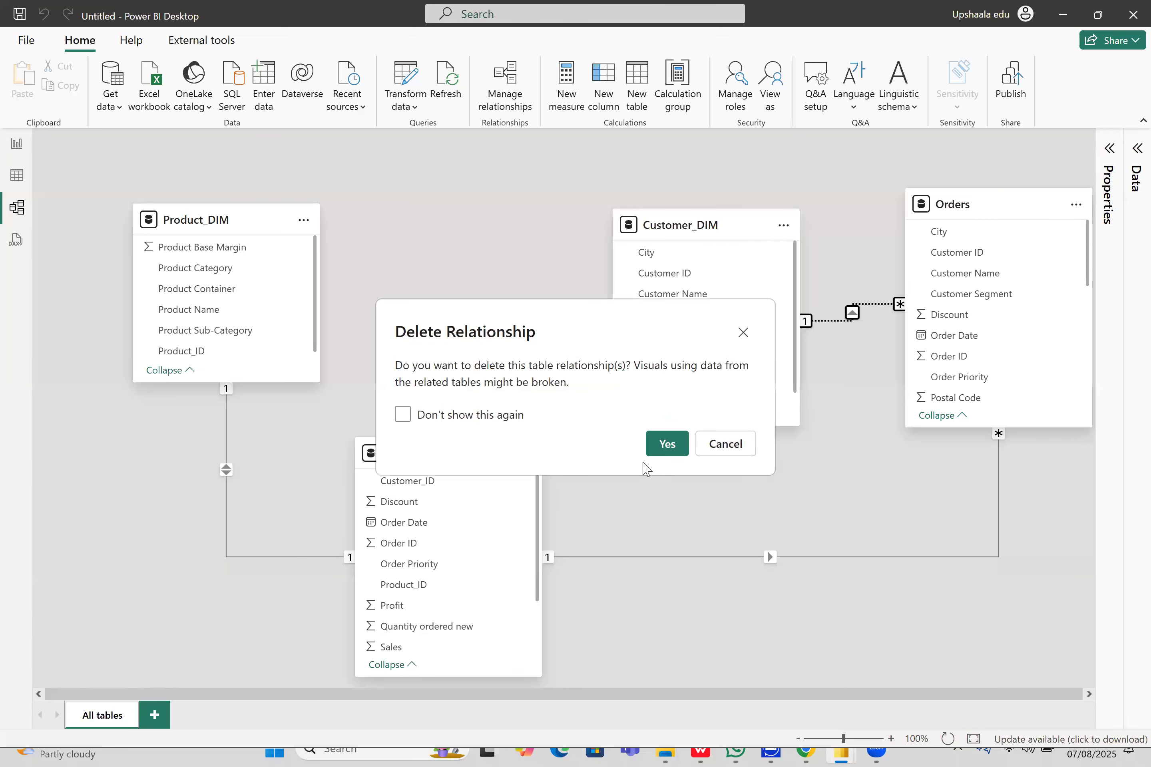
click(665, 450)
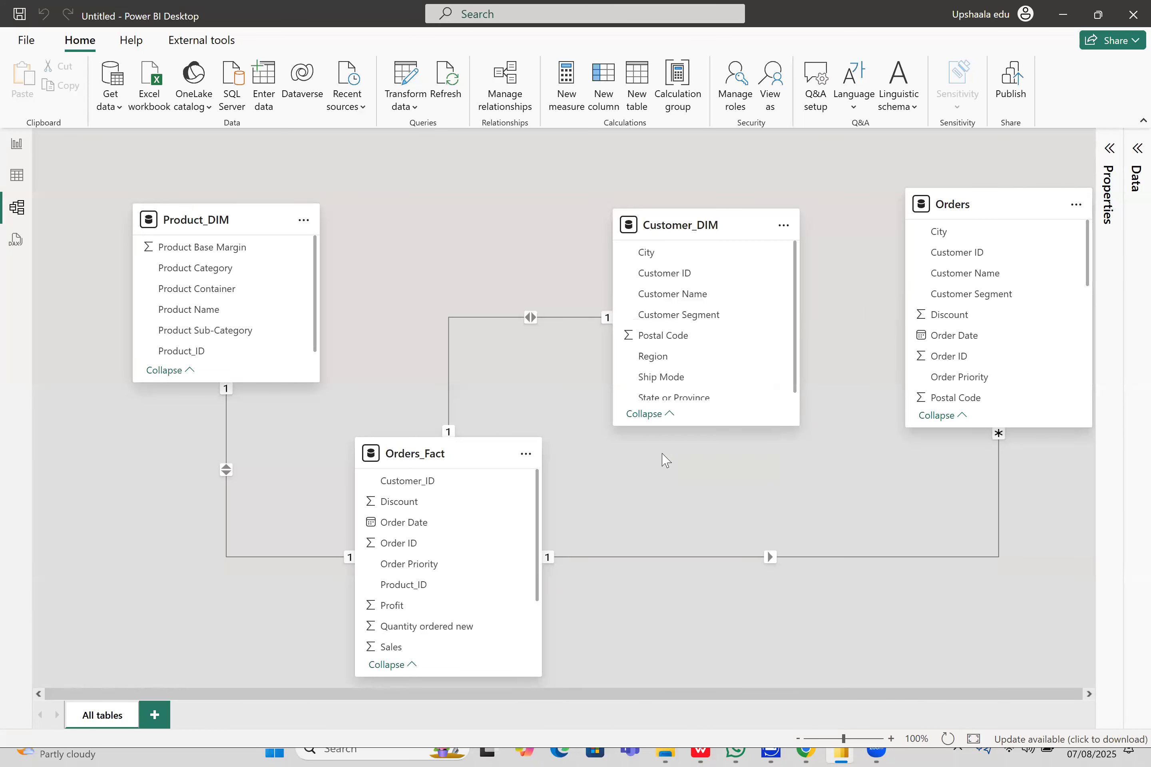
- Delete the relationship between Orders_Fact and Orders
click(836, 558)
right_click(836, 558)
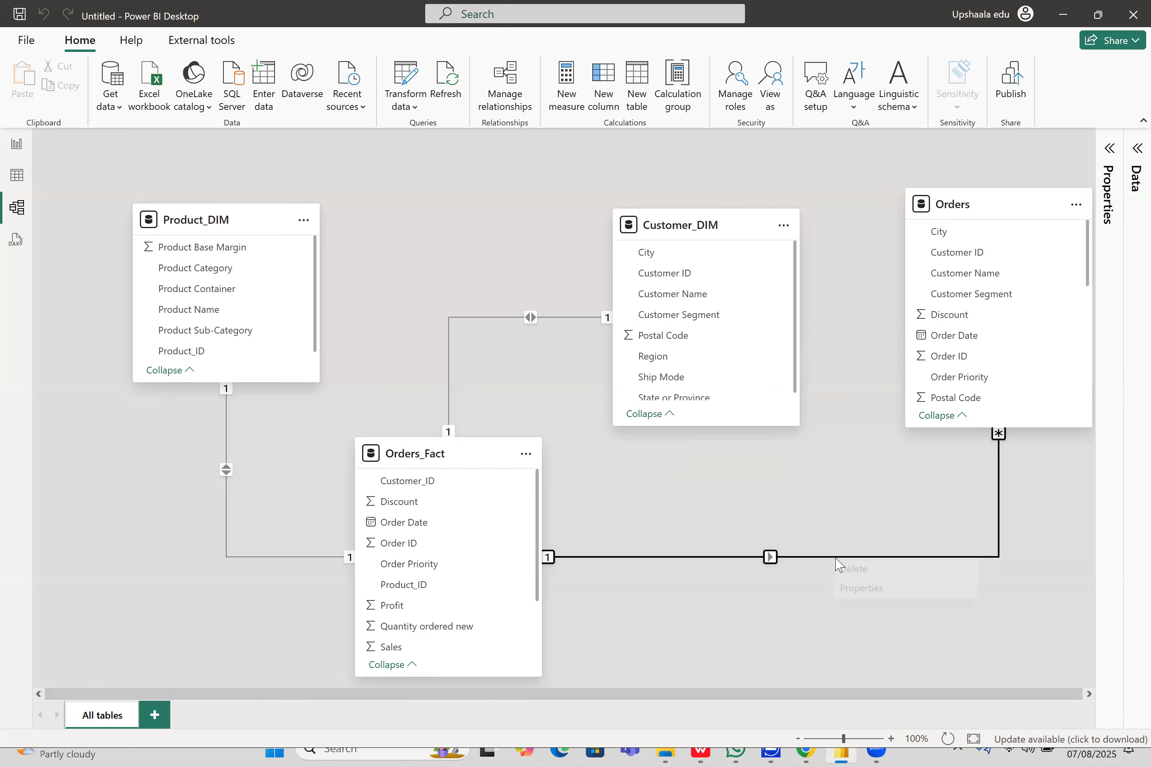
click(850, 569)
click(669, 448)
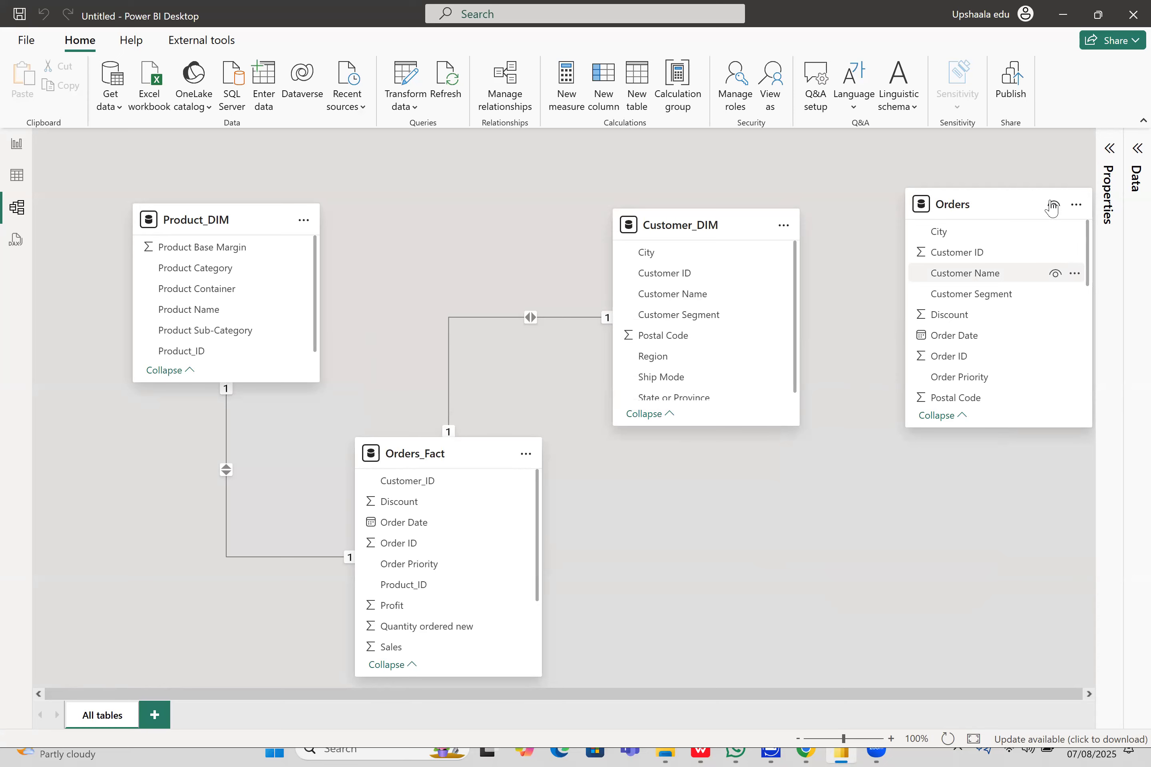
- Hide the Orders table from the report view and check the report's table list before returning to the model
click(1077, 204)
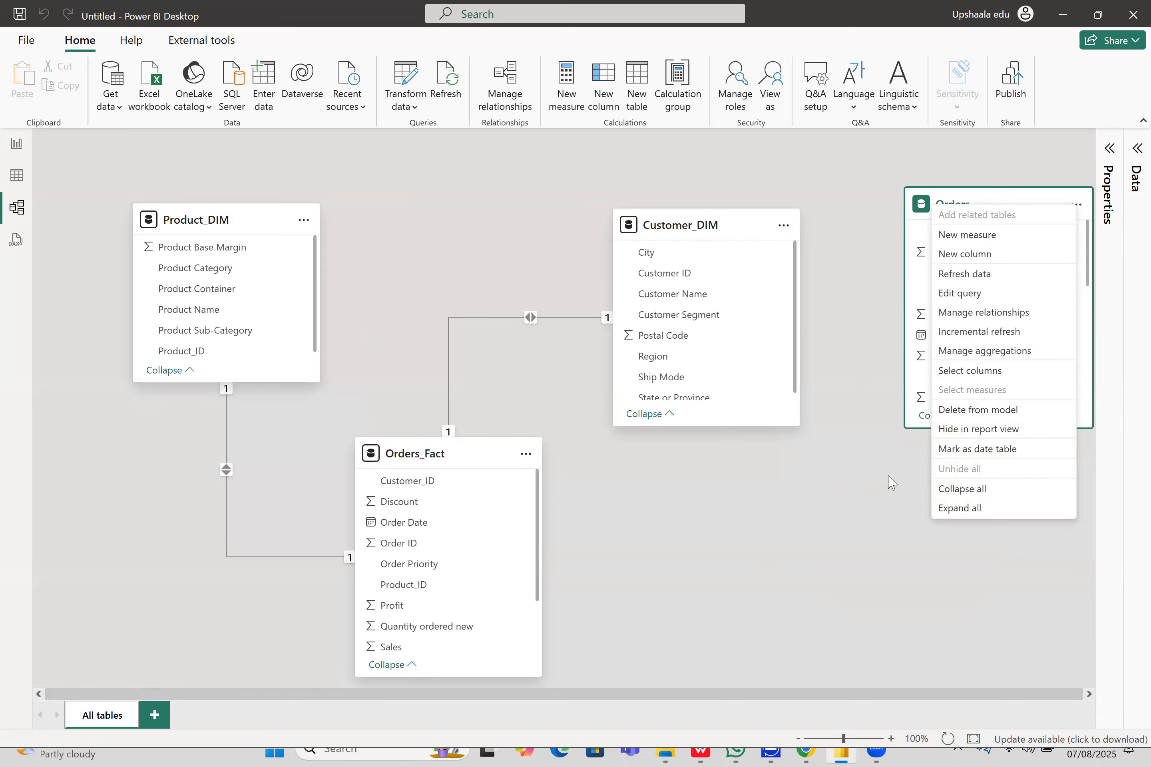
key(Escape)
click(16, 144)
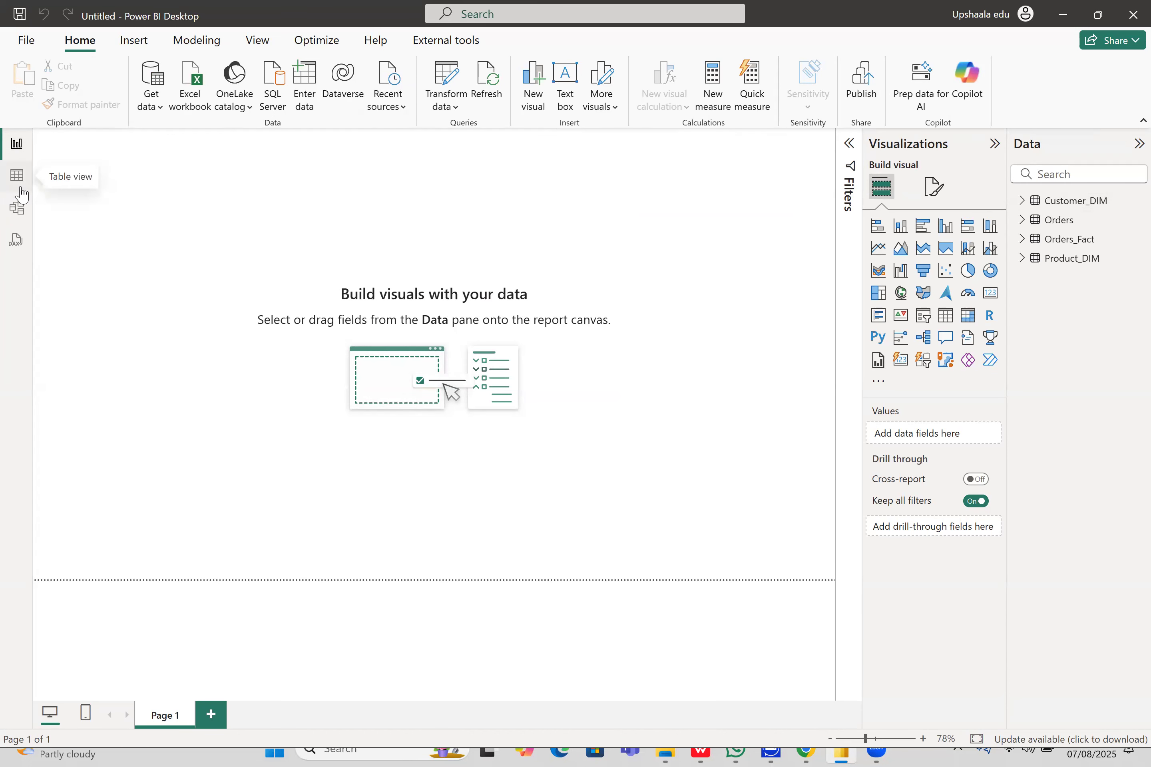
click(17, 208)
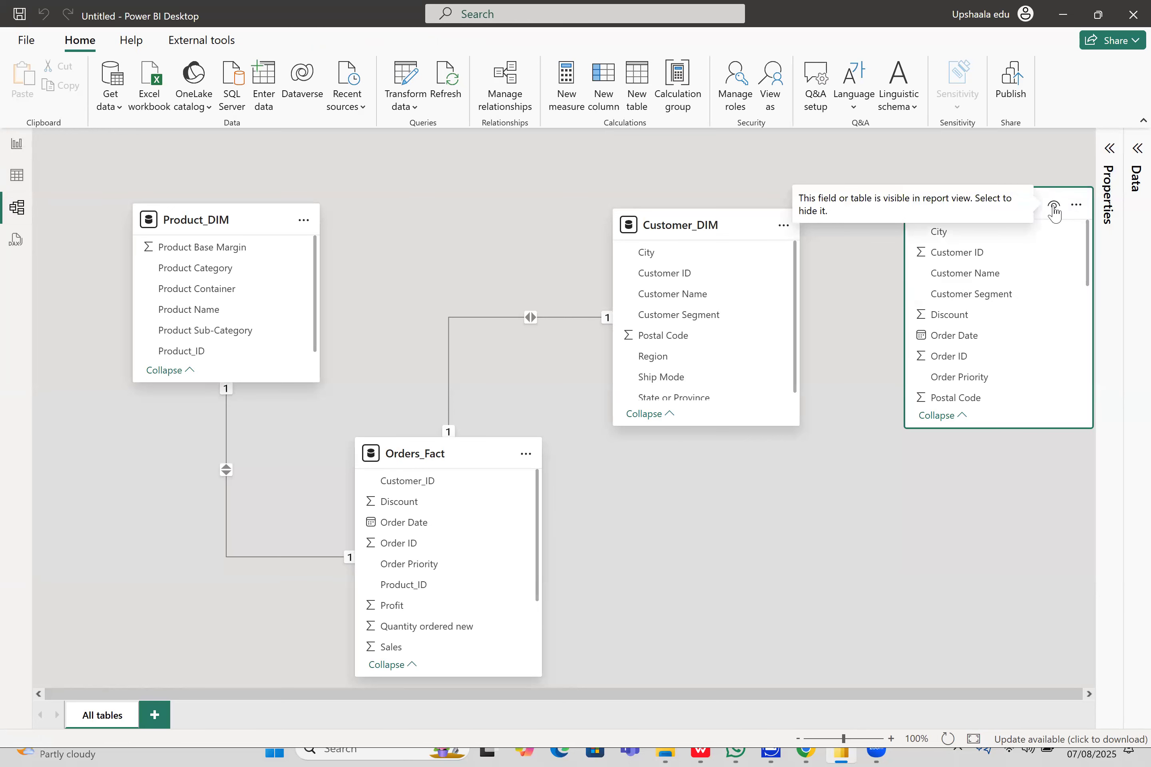
click(1054, 208)
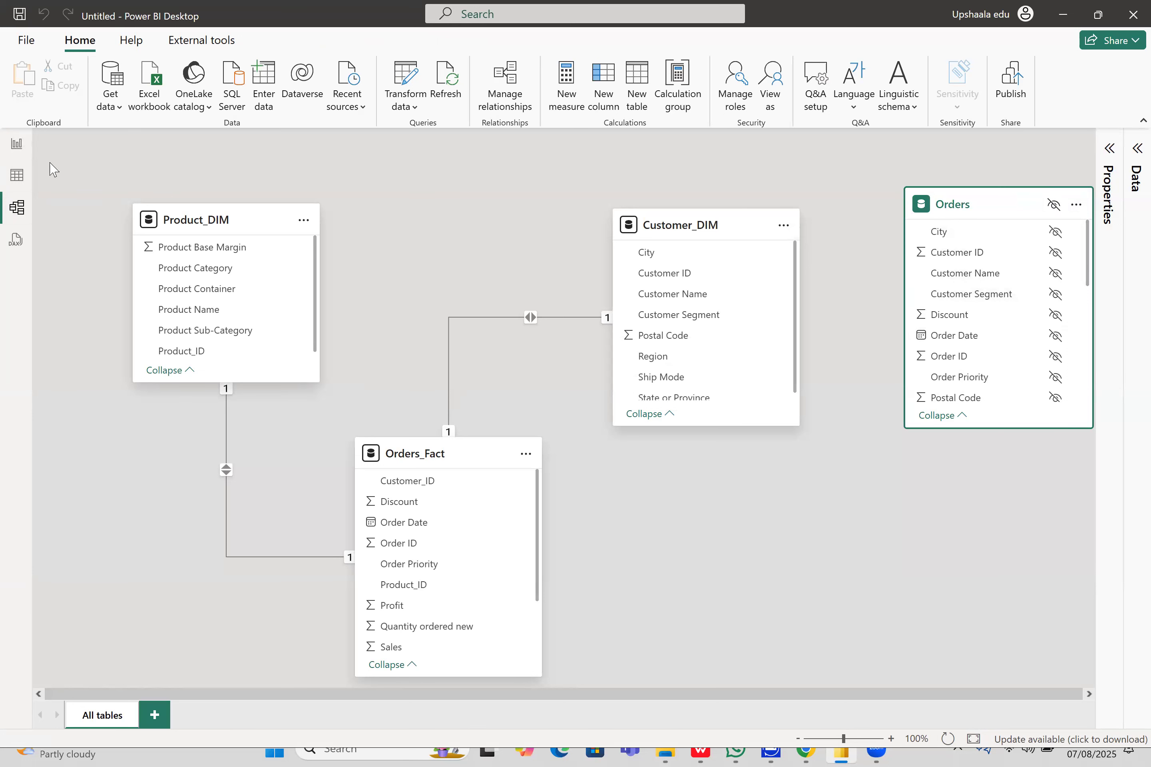
click(17, 144)
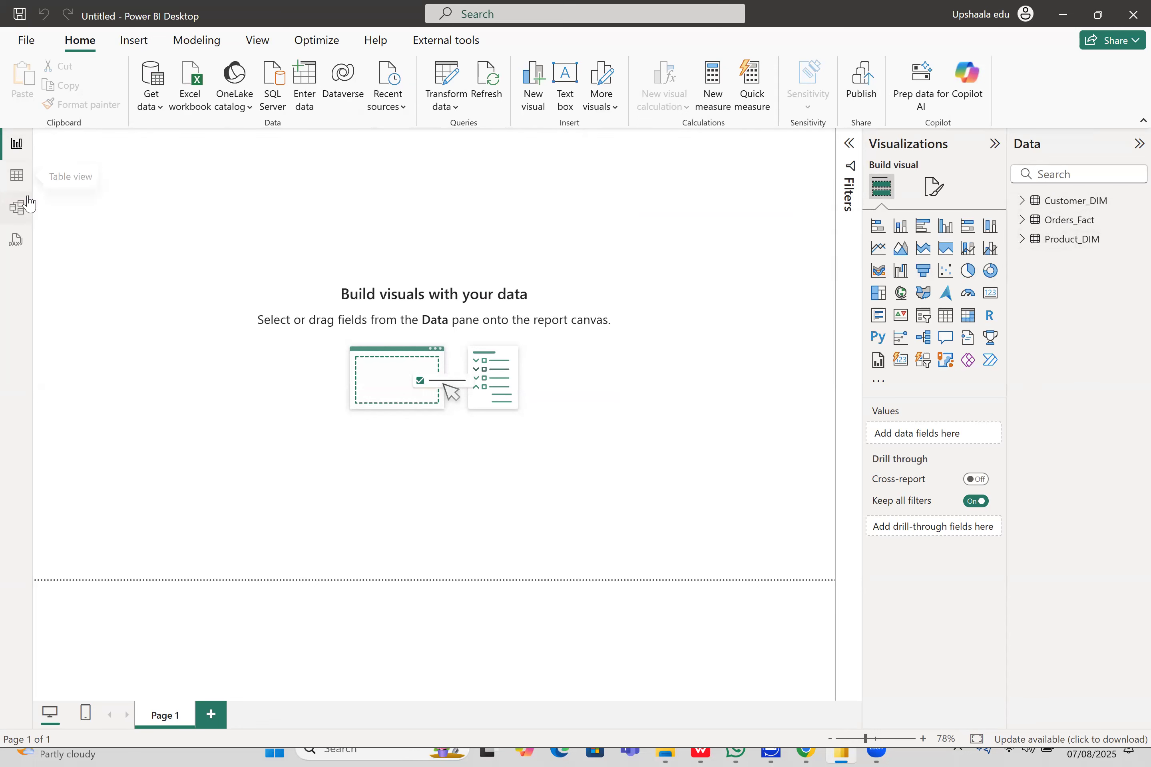
click(18, 207)
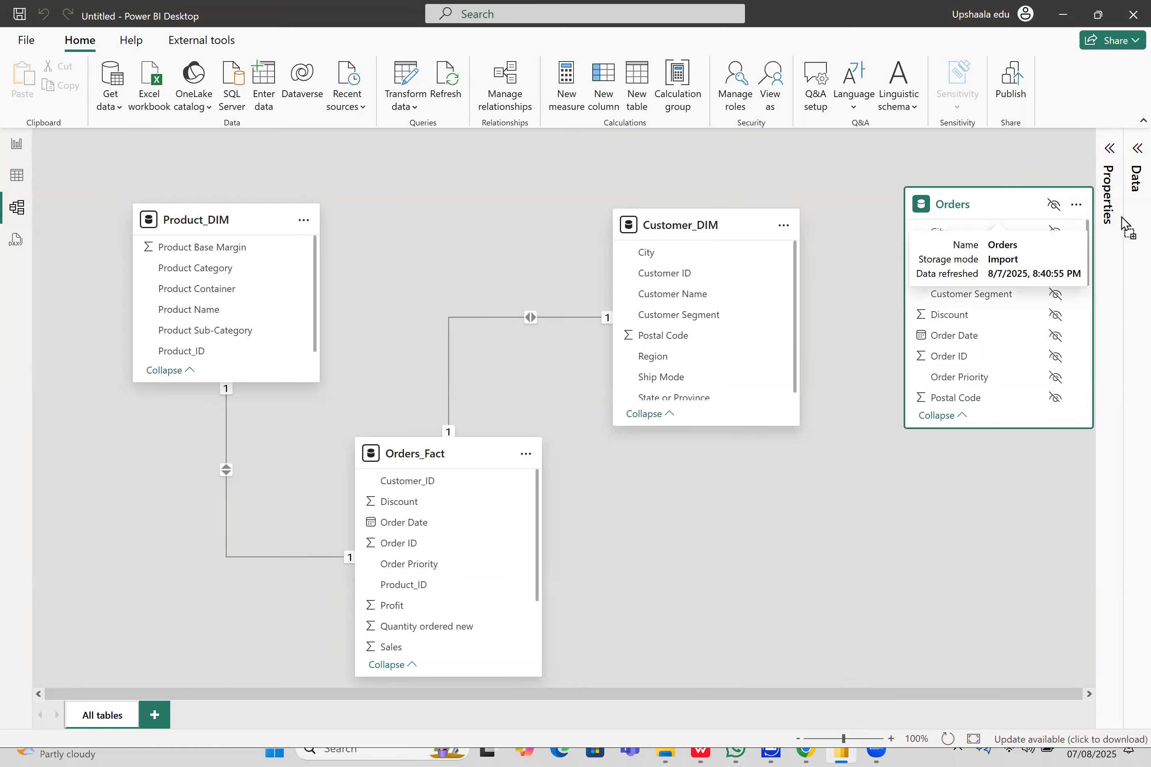
- Move Orders away from the linked tables, raise Orders_Fact, and enlarge and reposition the Customer_DIM card so all its fields fit
drag(1125, 223, 1124, 225)
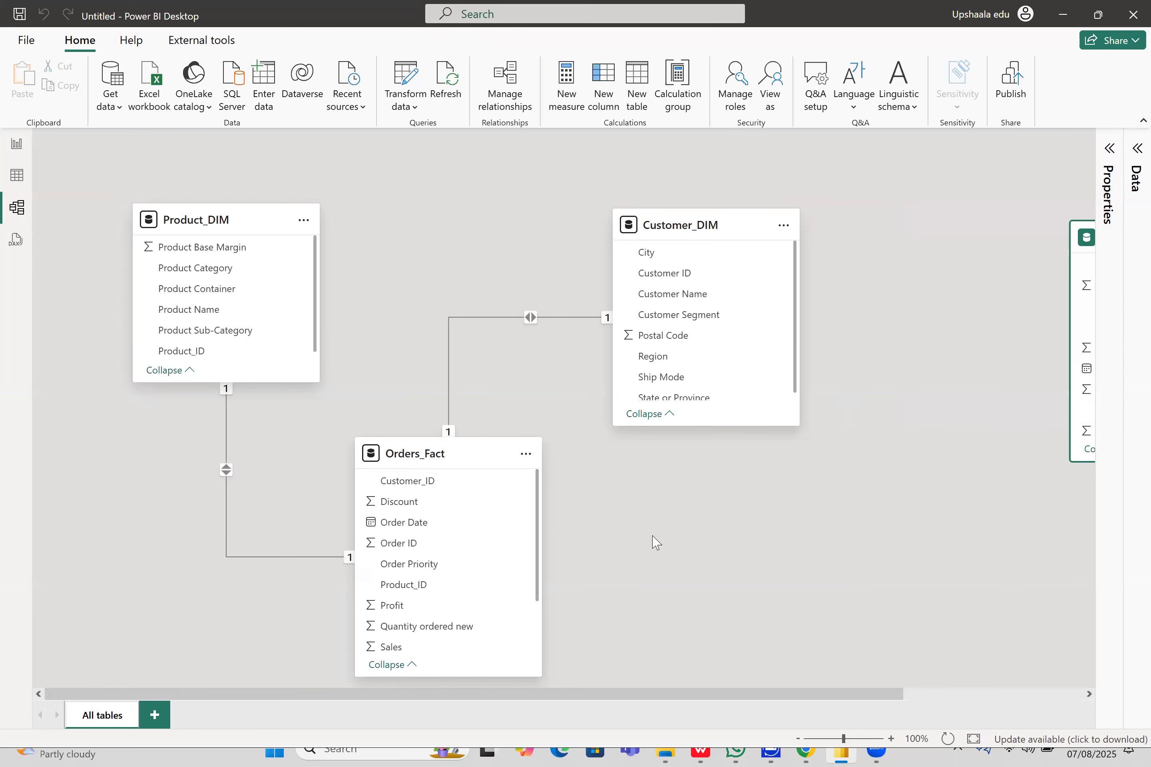
drag(459, 442, 458, 402)
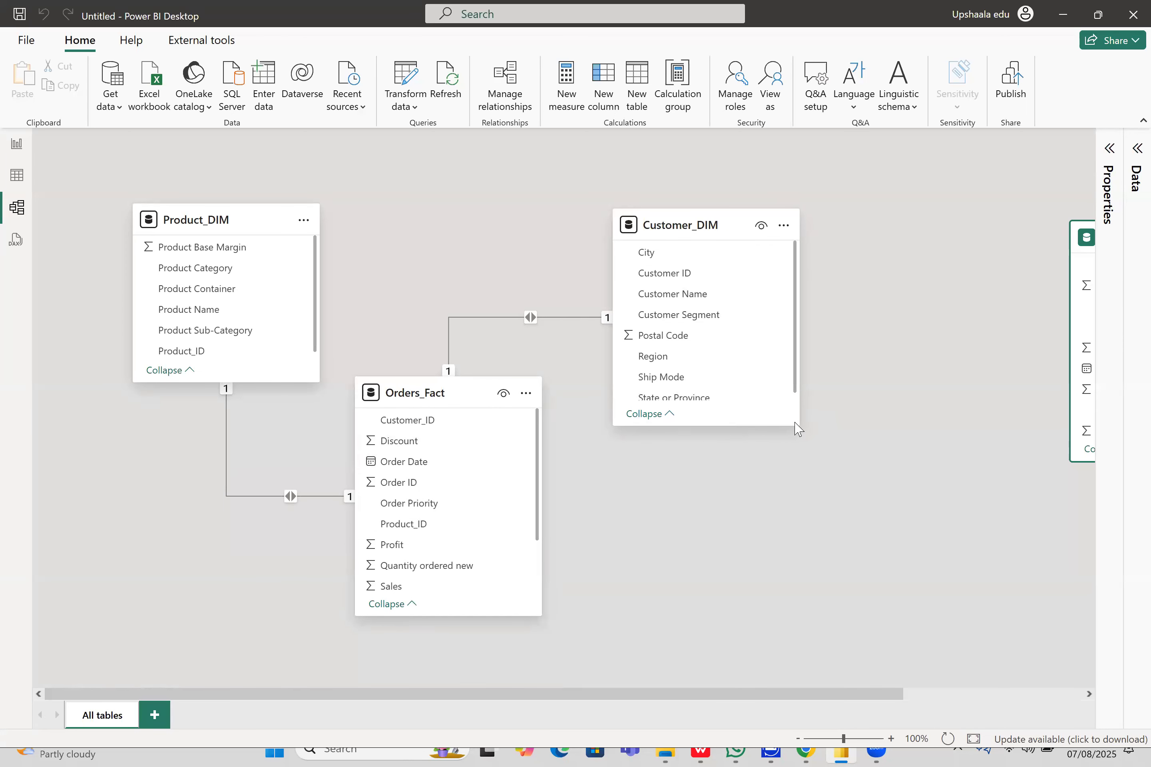
drag(801, 425, 834, 452)
drag(756, 240, 776, 219)
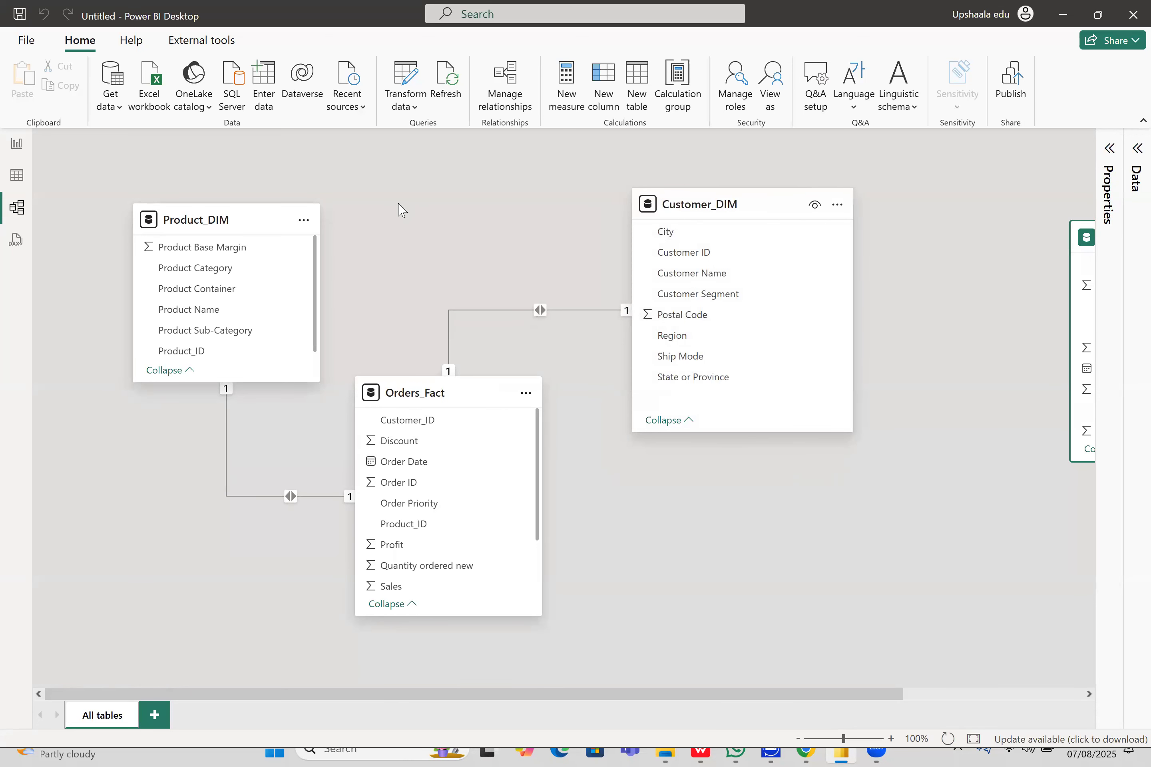
- Enlarge the Product_DIM and Orders_Fact cards so all their fields fit, and arrange Orders_Fact below and between the two dimension tables
drag(139, 381, 99, 401)
drag(537, 616, 559, 662)
drag(463, 396, 499, 351)
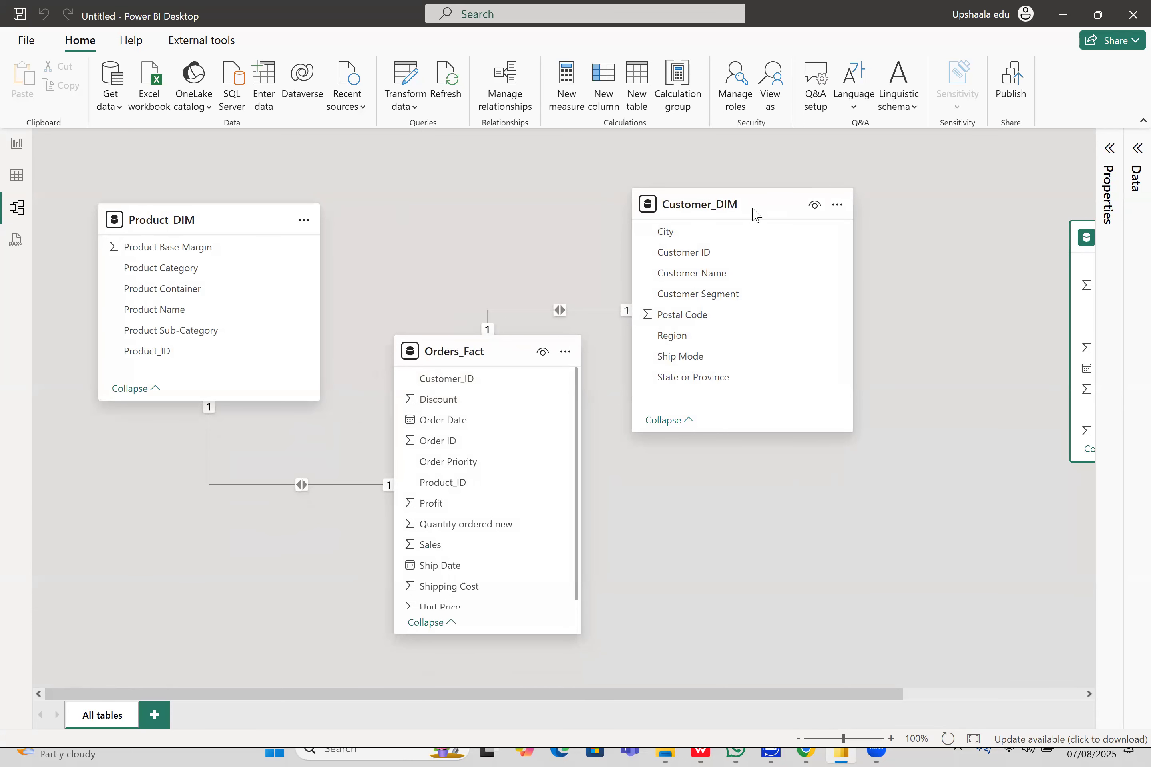
drag(221, 220, 221, 182)
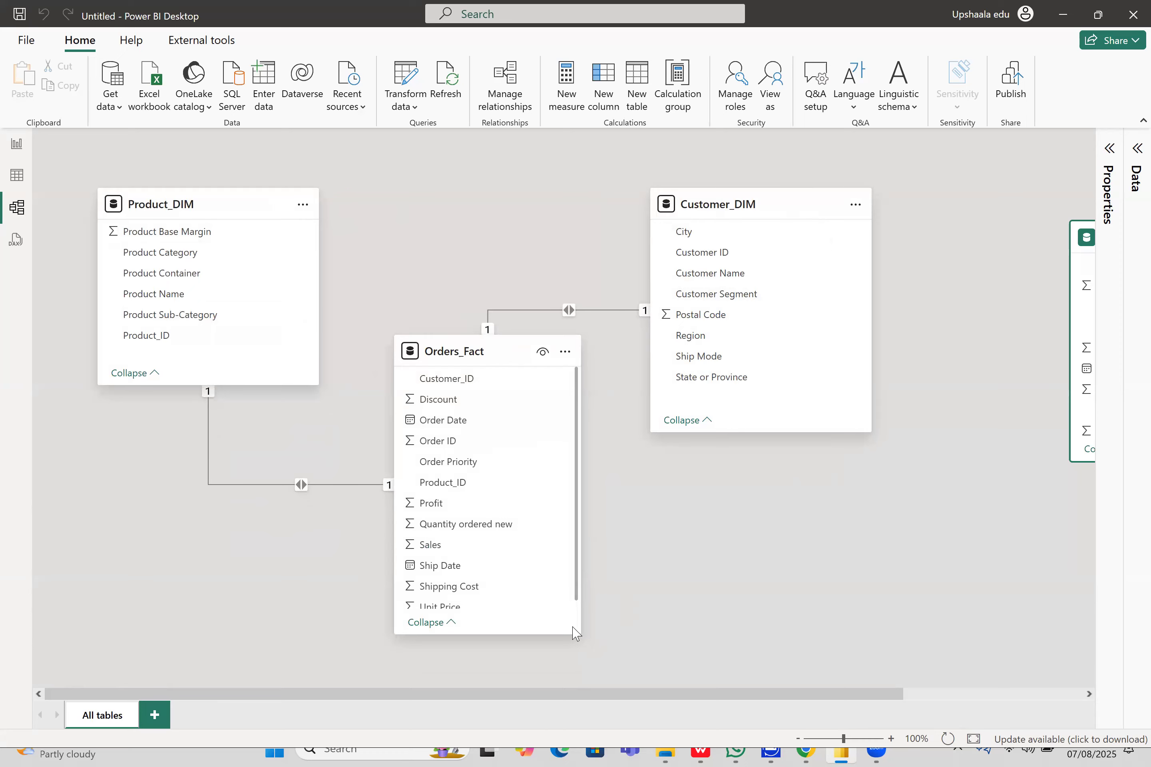
drag(613, 636, 592, 634)
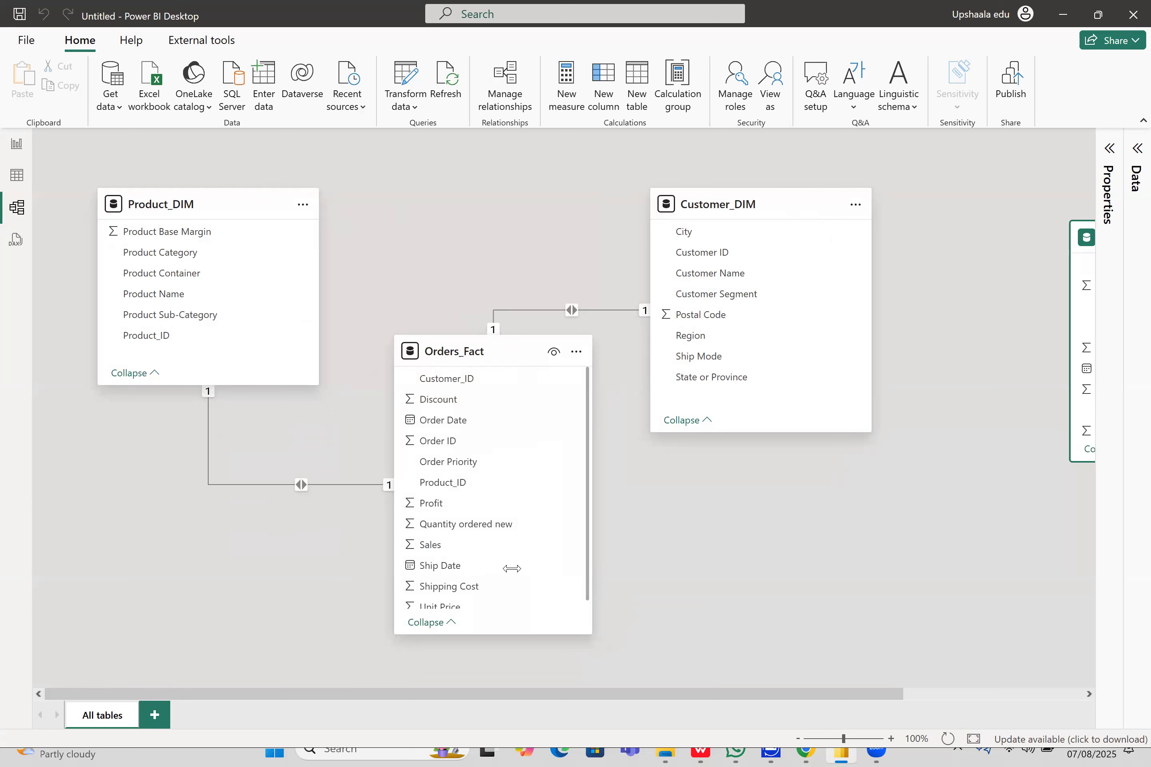
drag(399, 338, 395, 310)
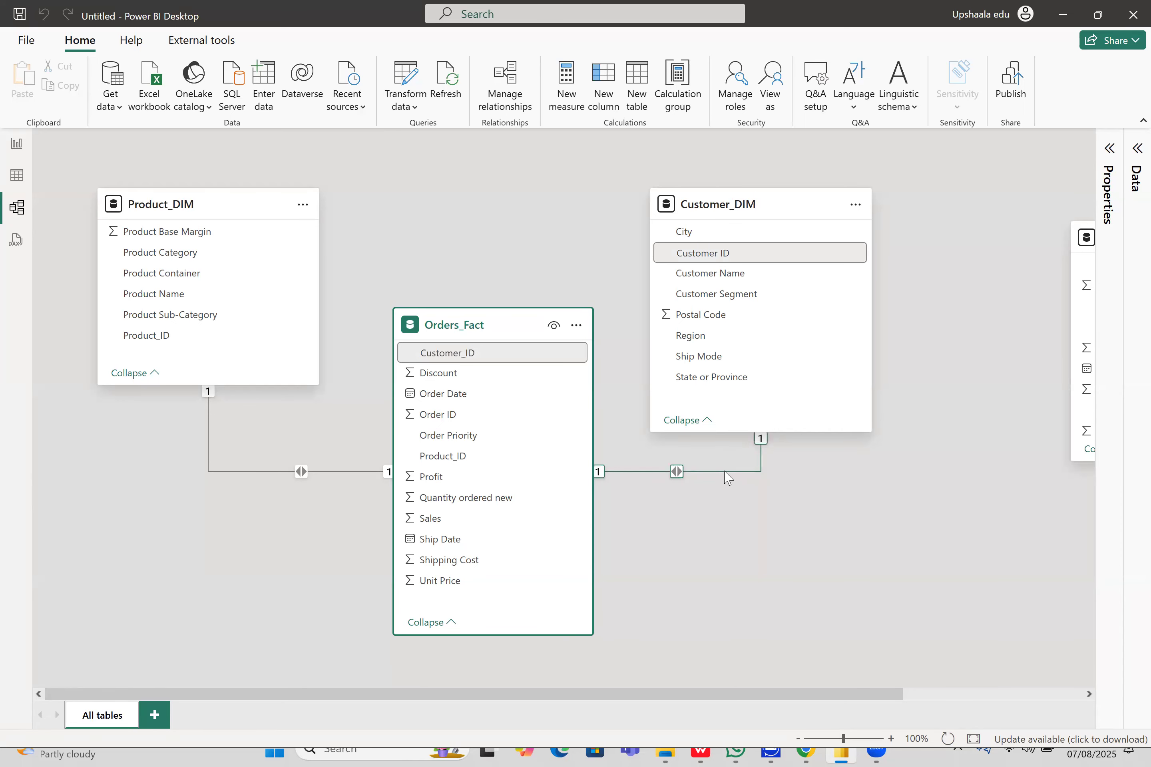
- Open the Customer_DIM to Orders_Fact relationship for editing and list its cardinality options
double_click(726, 473)
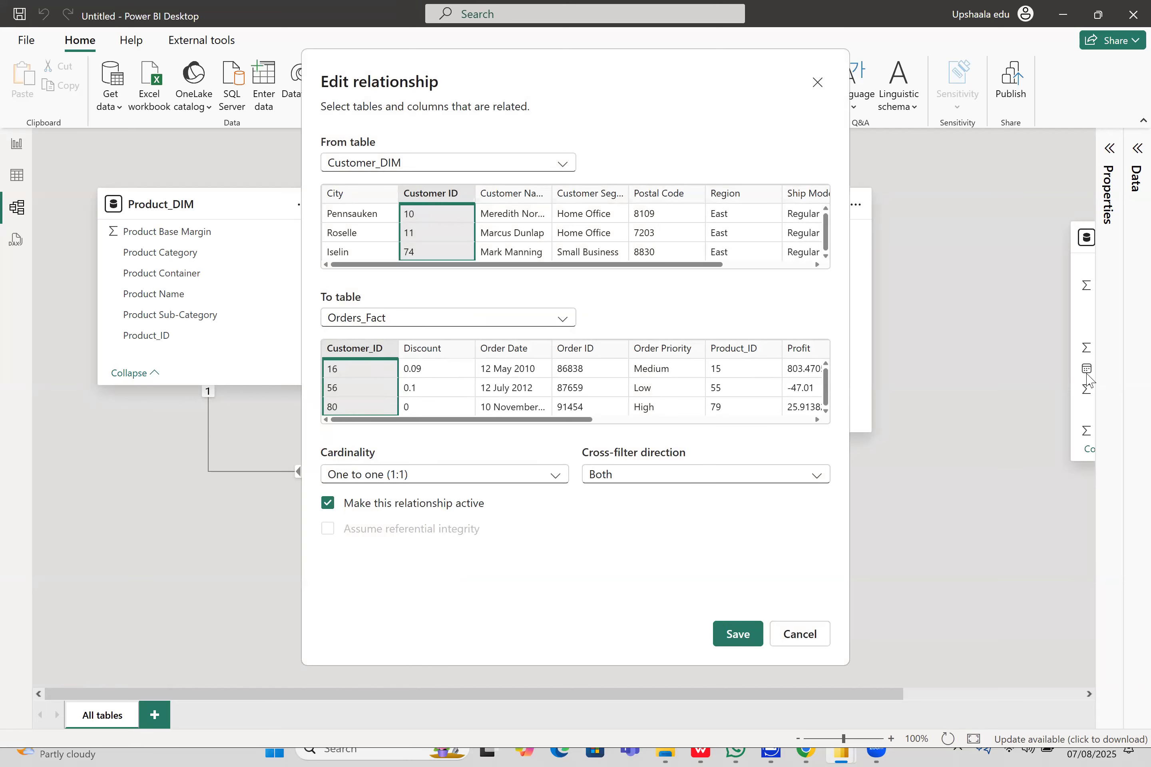
mouse_move(433, 241)
mouse_down()
mouse_move(352, 369)
mouse_move(377, 352)
mouse_up()
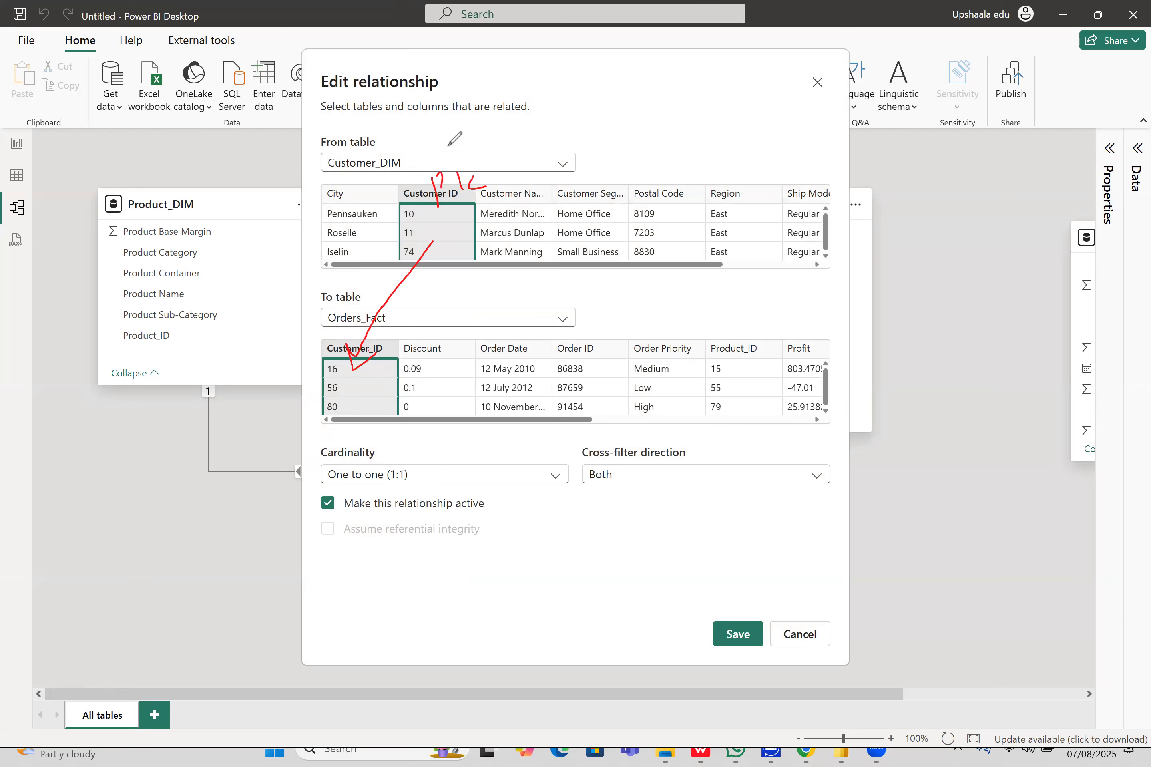
drag(393, 340, 427, 330)
mouse_move(559, 456)
mouse_down()
mouse_move(409, 433)
mouse_move(395, 541)
mouse_move(538, 450)
mouse_up()
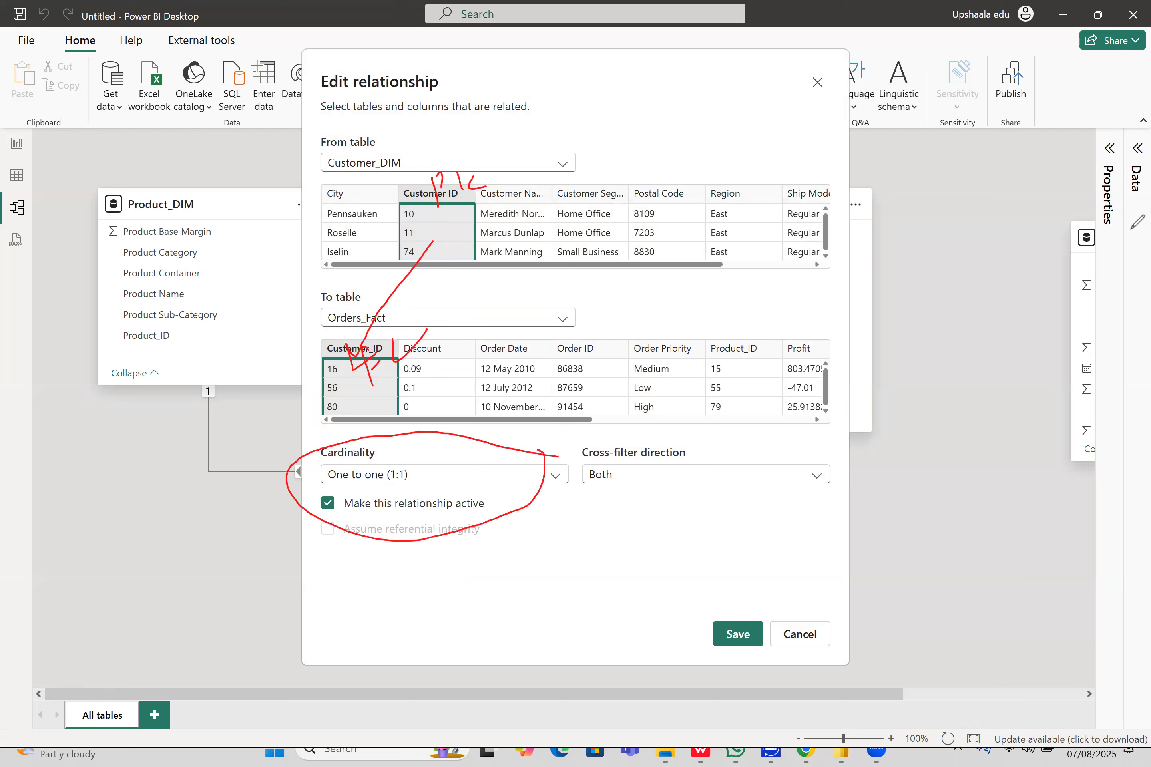
click(507, 478)
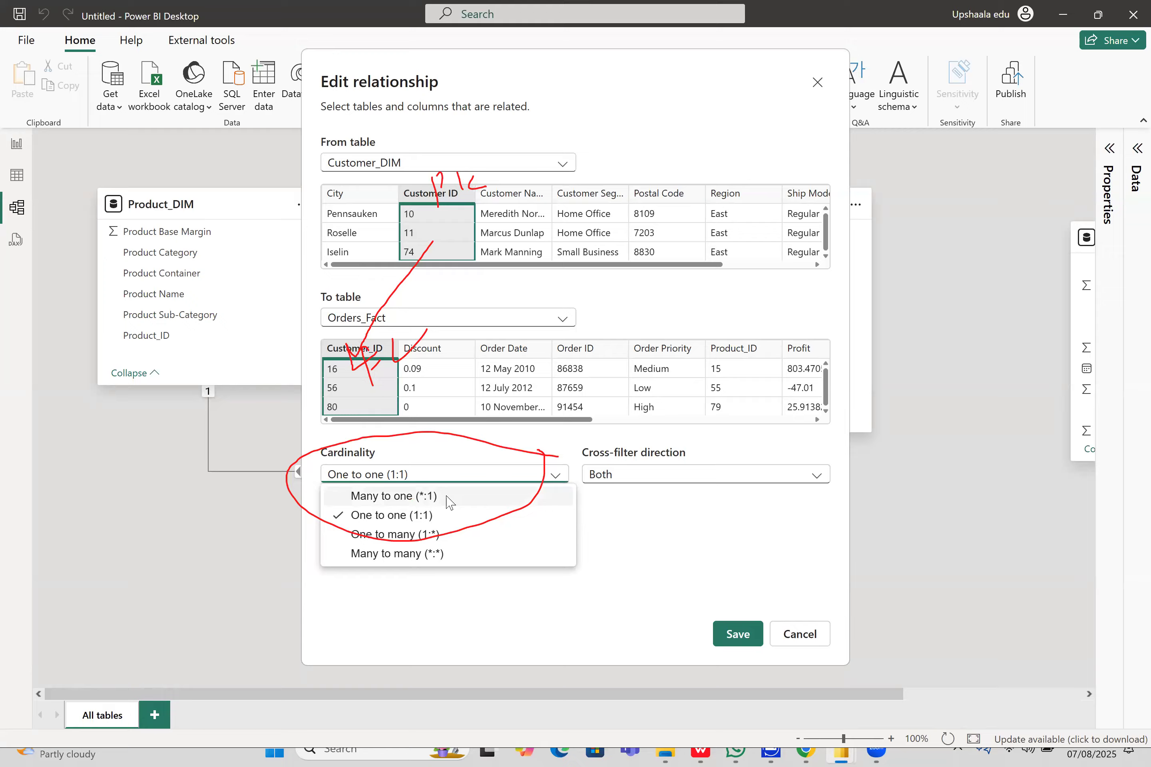
drag(641, 508, 657, 532)
drag(651, 511, 641, 538)
drag(627, 535, 657, 521)
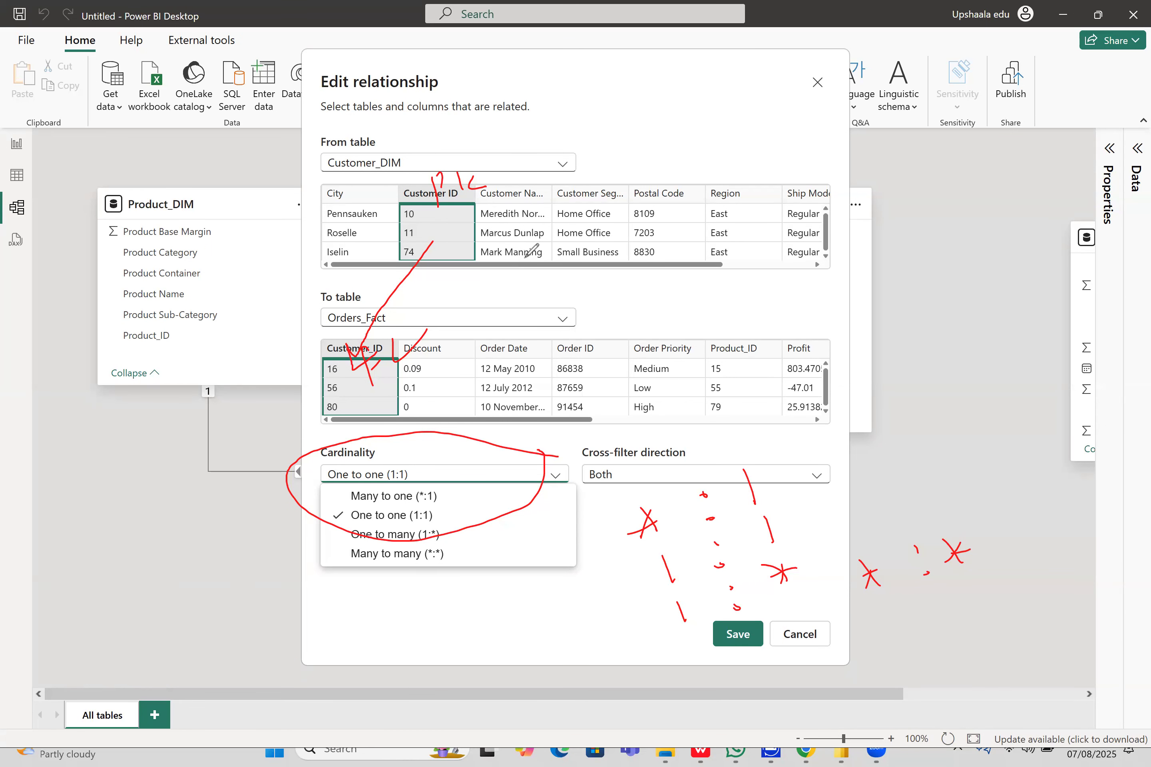
drag(917, 177, 920, 217)
drag(937, 188, 964, 164)
drag(956, 162, 977, 228)
drag(989, 214, 987, 229)
drag(926, 201, 933, 232)
drag(1020, 205, 1022, 204)
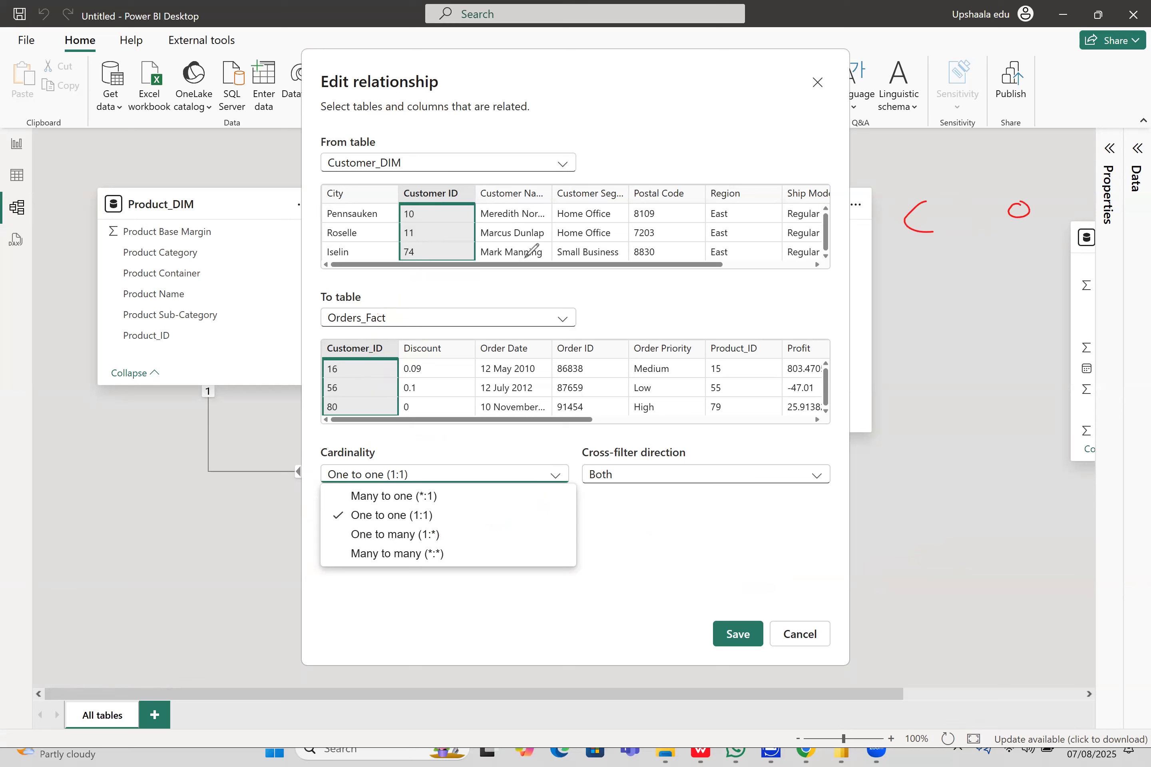
drag(940, 214, 1006, 211)
mouse_move(975, 200)
mouse_down()
mouse_move(986, 216)
mouse_move(1036, 226)
mouse_up()
mouse_move(953, 225)
mouse_down()
mouse_move(996, 290)
mouse_move(1031, 290)
mouse_up()
drag(1046, 285, 1038, 306)
drag(941, 228, 967, 353)
drag(945, 332, 975, 330)
drag(963, 389, 999, 412)
drag(880, 137, 887, 176)
click(936, 148)
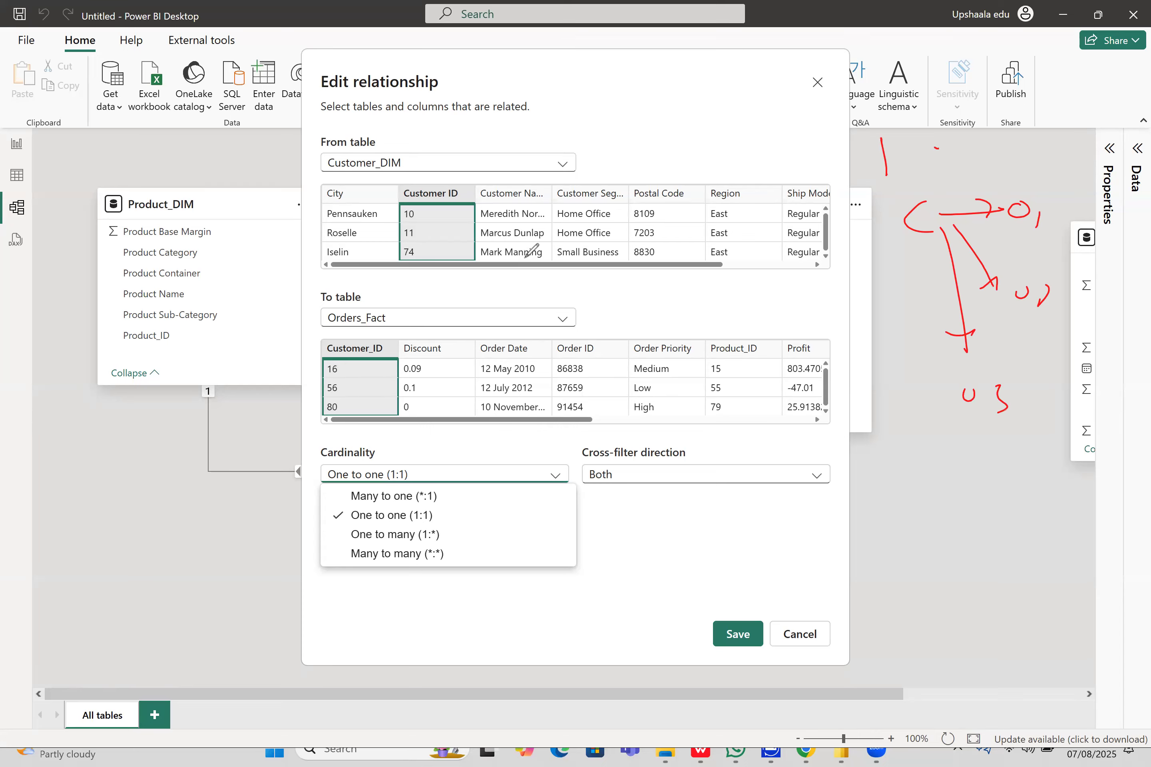
mouse_move(992, 139)
mouse_down()
mouse_move(1002, 164)
mouse_move(1008, 149)
mouse_up()
mouse_move(1019, 130)
mouse_down()
mouse_move(964, 143)
mouse_move(1022, 139)
mouse_up()
mouse_move(900, 125)
mouse_down()
mouse_move(863, 152)
mouse_move(915, 124)
mouse_up()
mouse_move(918, 506)
mouse_down()
mouse_move(906, 524)
mouse_move(919, 528)
mouse_up()
drag(943, 519, 992, 515)
drag(977, 505, 983, 531)
mouse_move(1018, 502)
mouse_down()
mouse_move(1034, 507)
mouse_move(1019, 500)
mouse_up()
mouse_move(948, 563)
mouse_down()
mouse_move(952, 589)
mouse_move(987, 562)
mouse_move(995, 583)
mouse_up()
drag(1010, 557, 1015, 584)
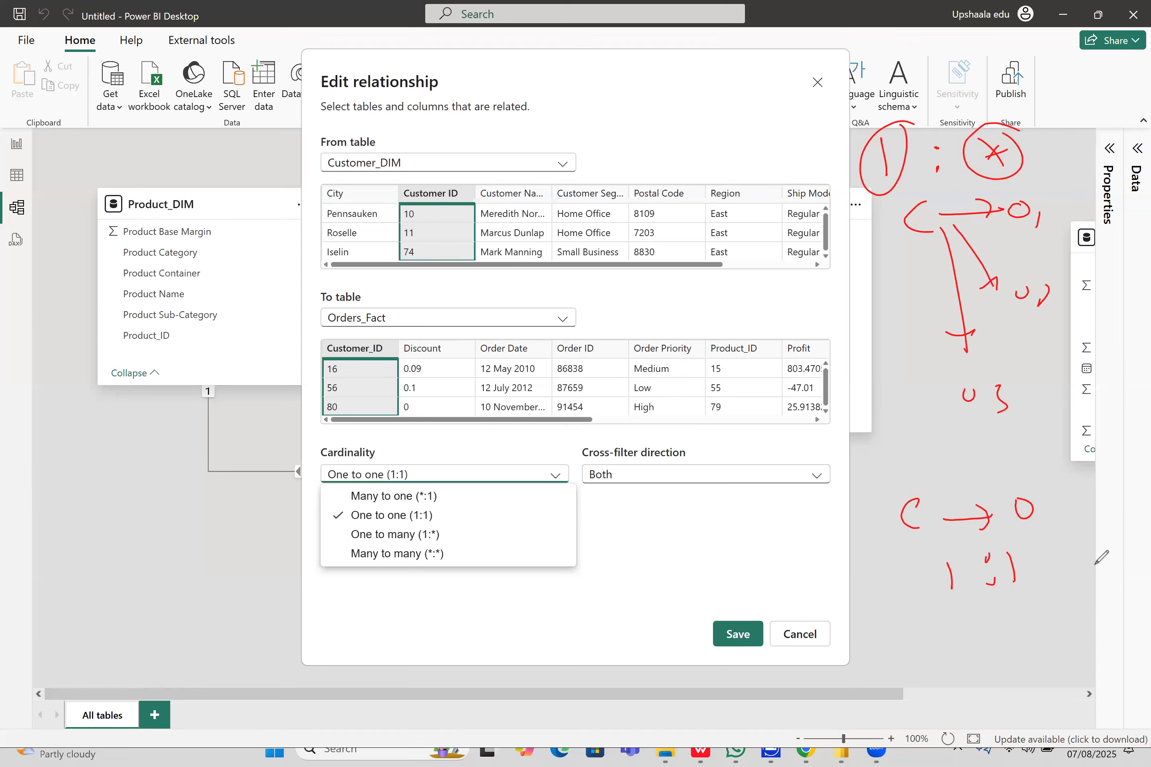
click(1060, 586)
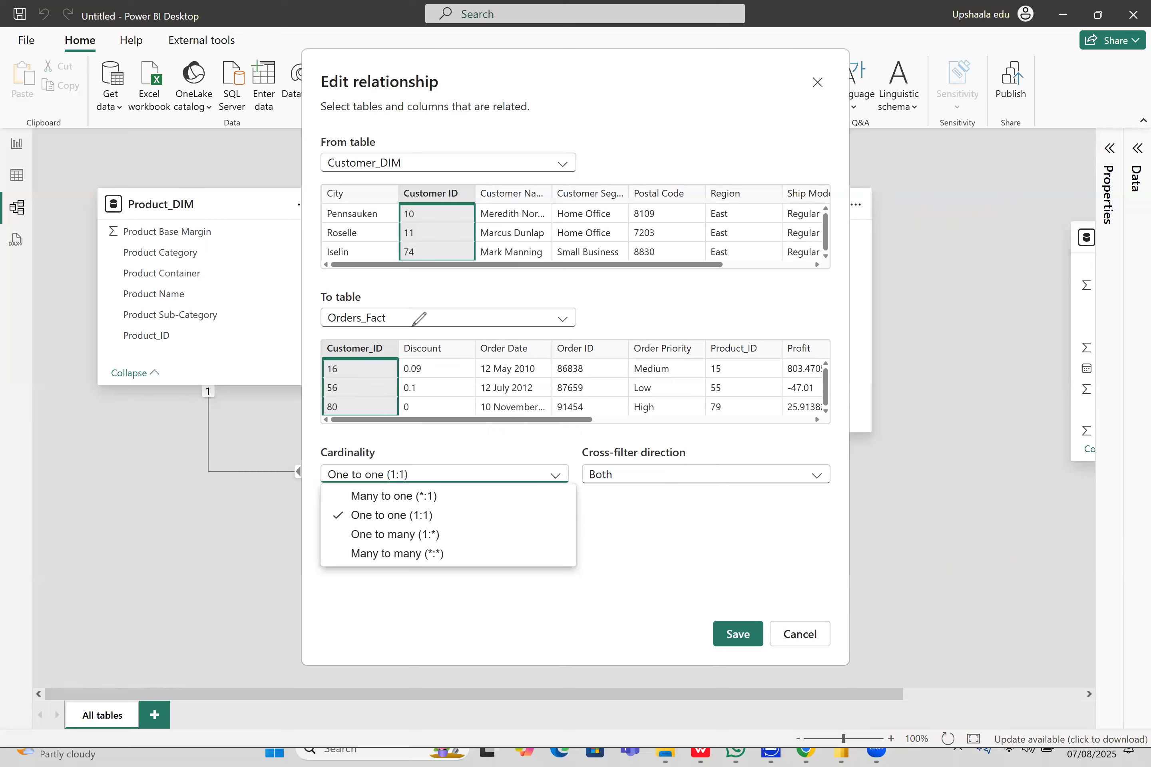
mouse_move(474, 501)
mouse_down()
mouse_move(295, 542)
mouse_move(492, 573)
mouse_move(489, 550)
mouse_up()
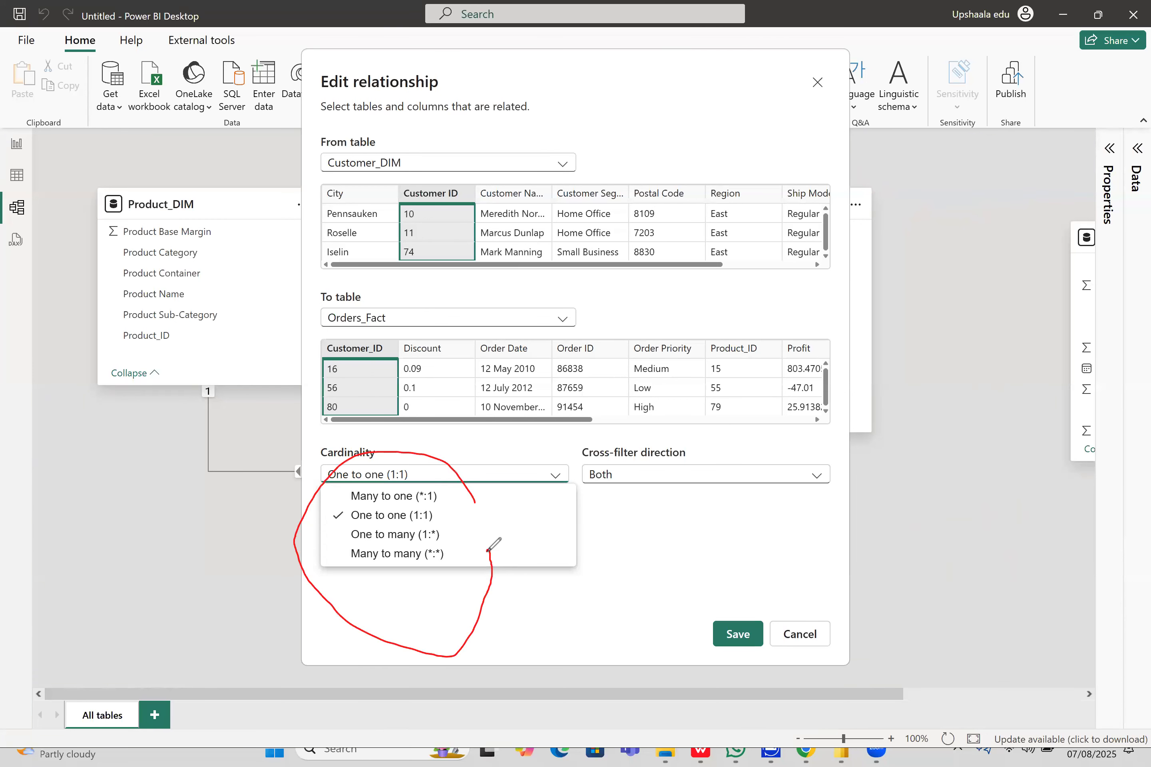
mouse_move(347, 531)
mouse_down()
mouse_move(415, 530)
mouse_move(361, 508)
mouse_move(341, 510)
mouse_move(343, 525)
mouse_up()
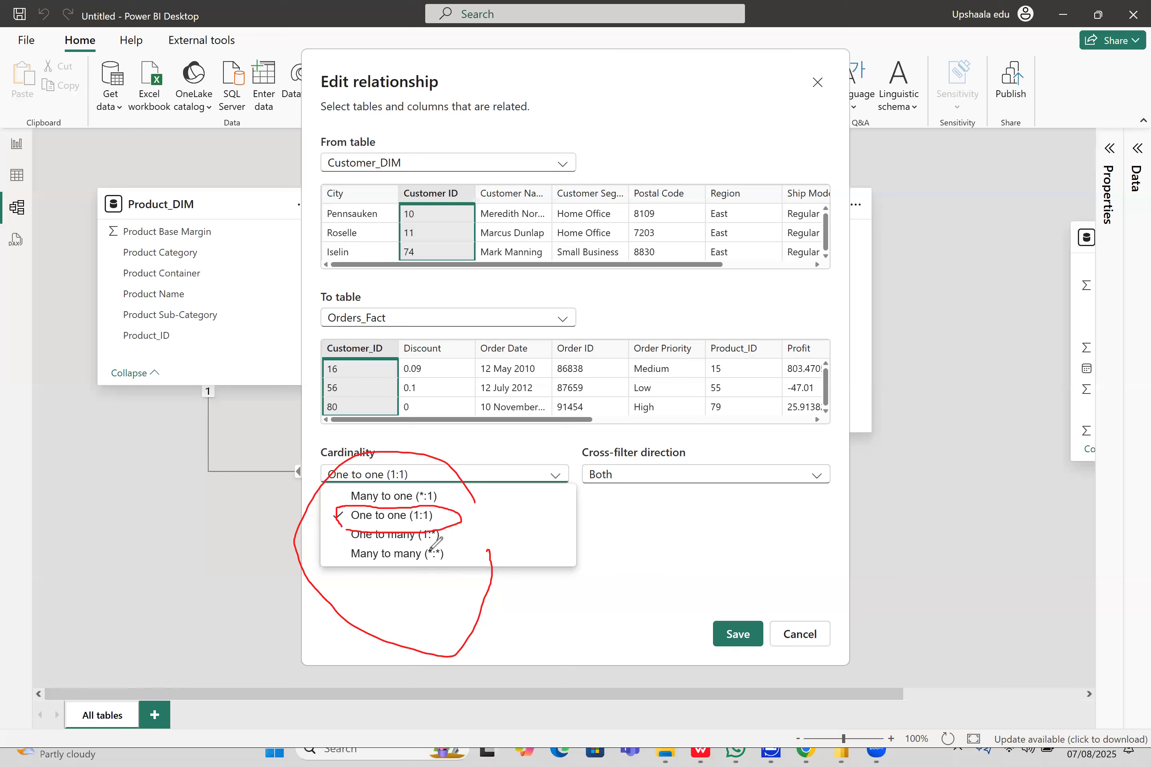
- Close the cardinality options on One to one (1:1) and save the Customer_DIM to Orders_Fact relationship
click(708, 523)
click(753, 644)
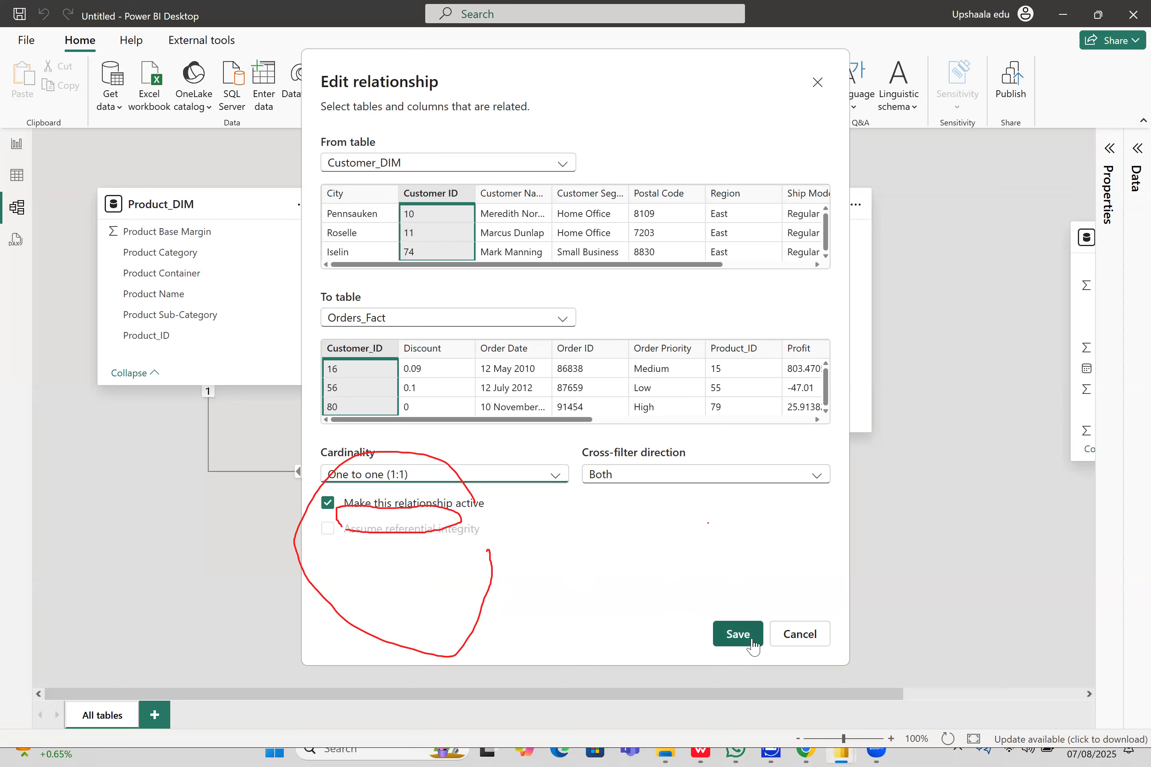
click(1051, 537)
click(1027, 584)
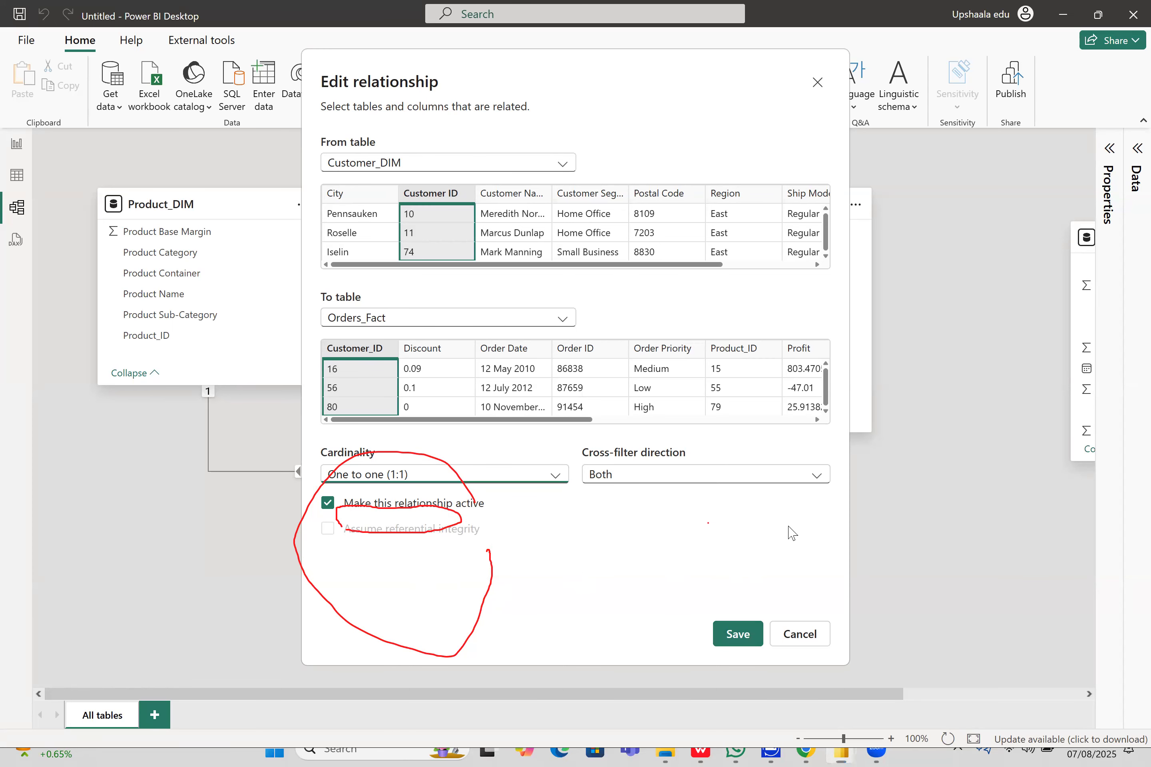
click(742, 636)
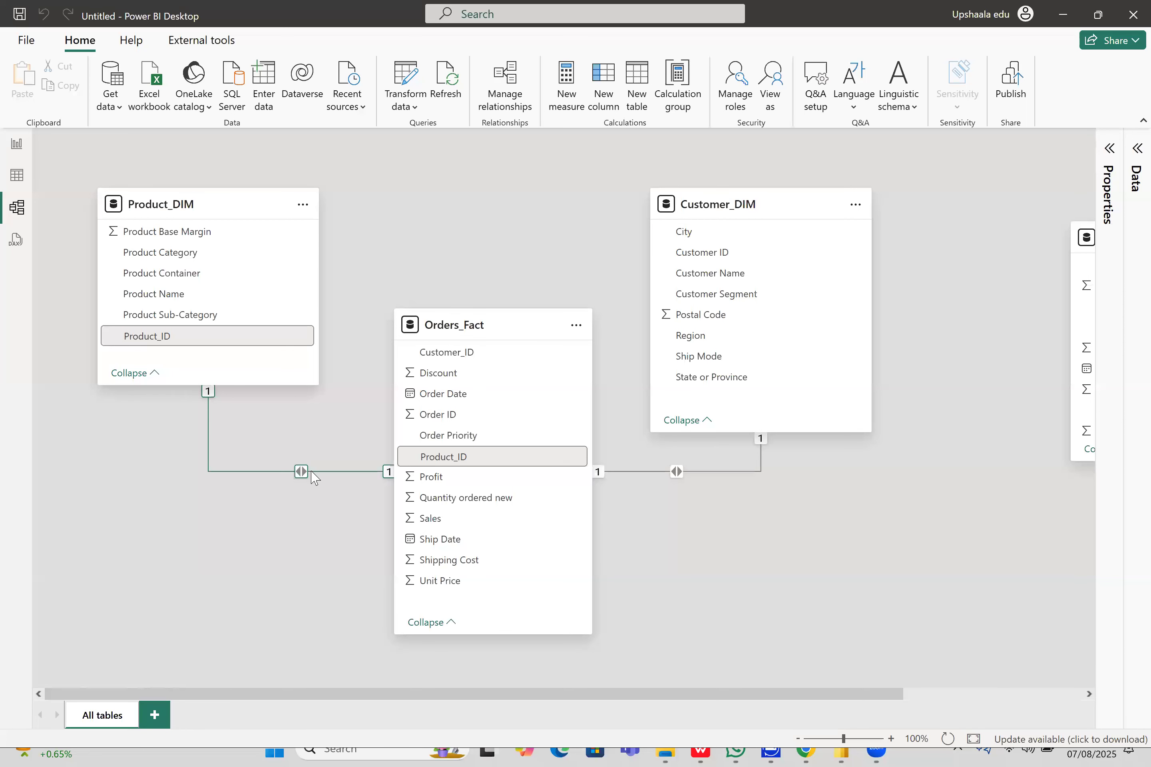
mouse_move(272, 338)
mouse_down()
mouse_move(326, 437)
mouse_move(431, 440)
mouse_move(418, 463)
mouse_up()
drag(266, 343, 258, 361)
drag(272, 339, 282, 346)
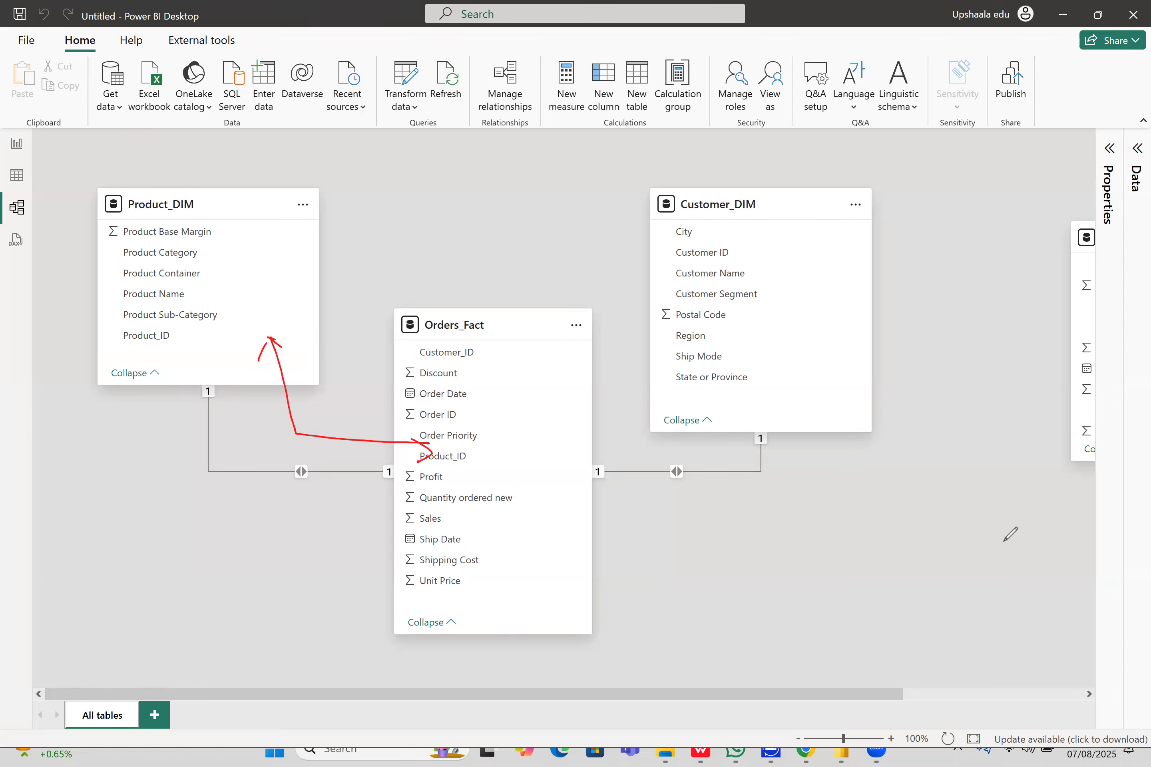
key(Escape)
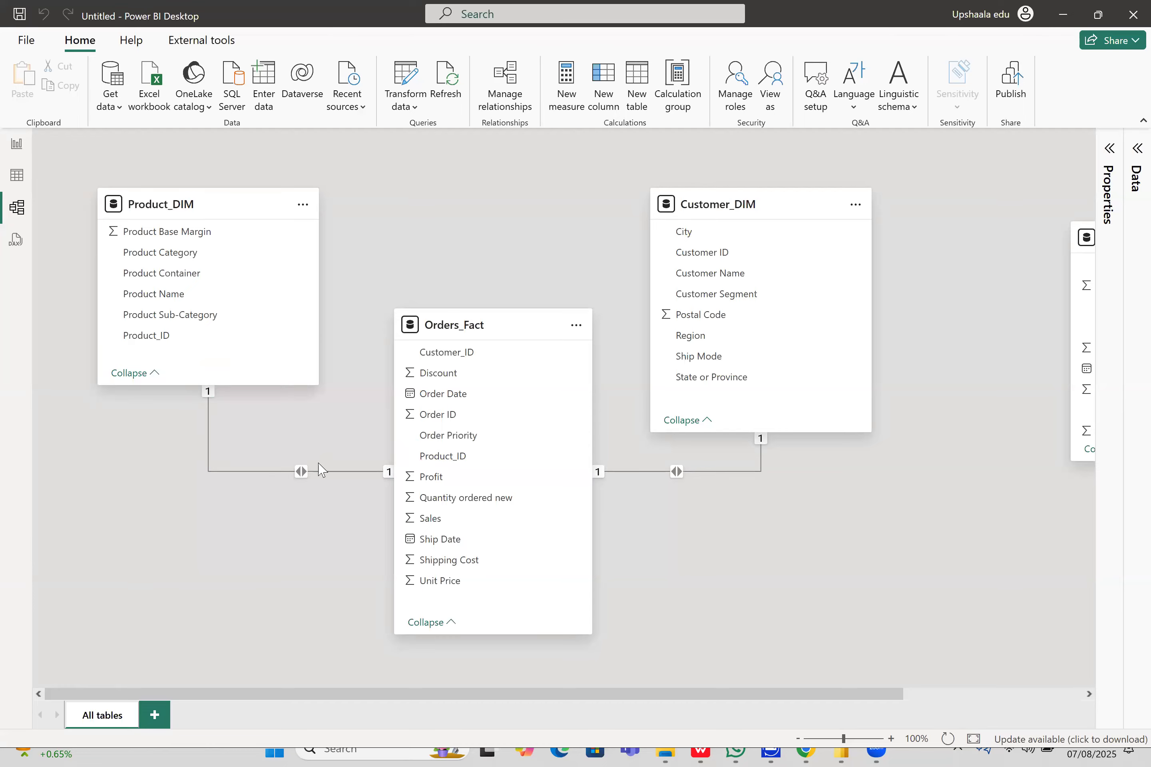
- Open the Product_ID relationship between Orders_Fact and Product_DIM, review its cardinality and cross-filter direction, save it and deselect it
double_click(287, 475)
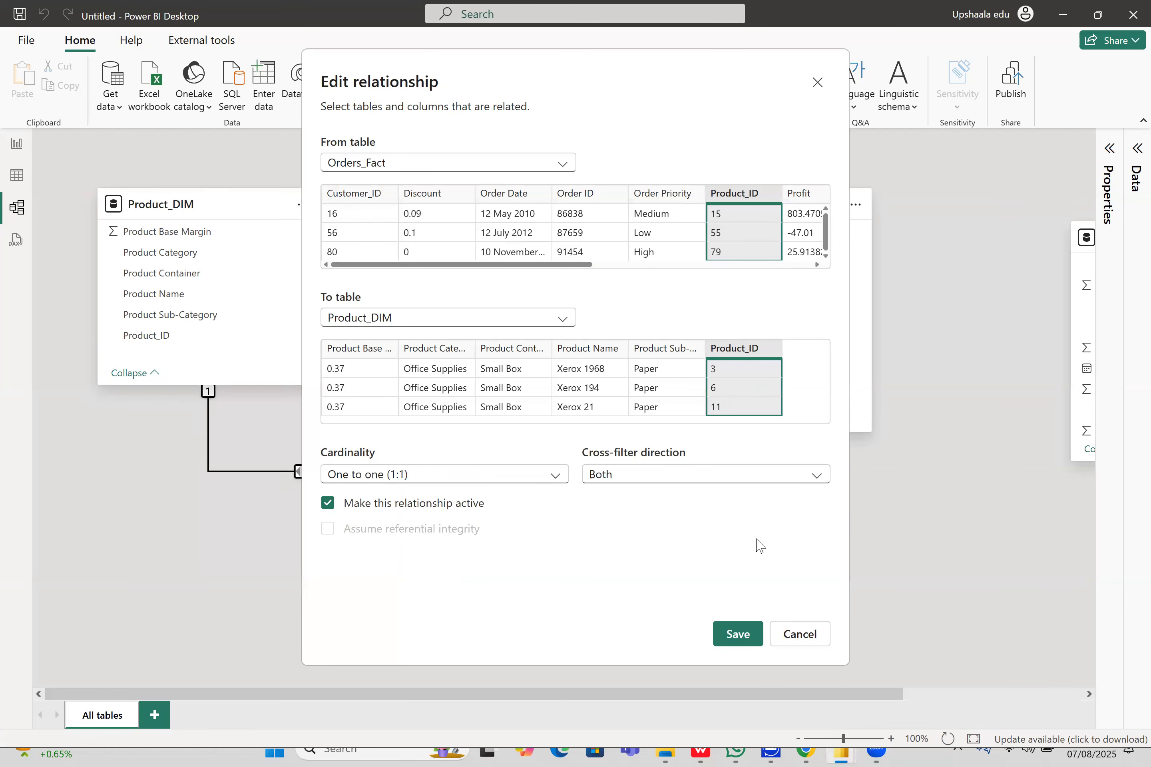
click(748, 637)
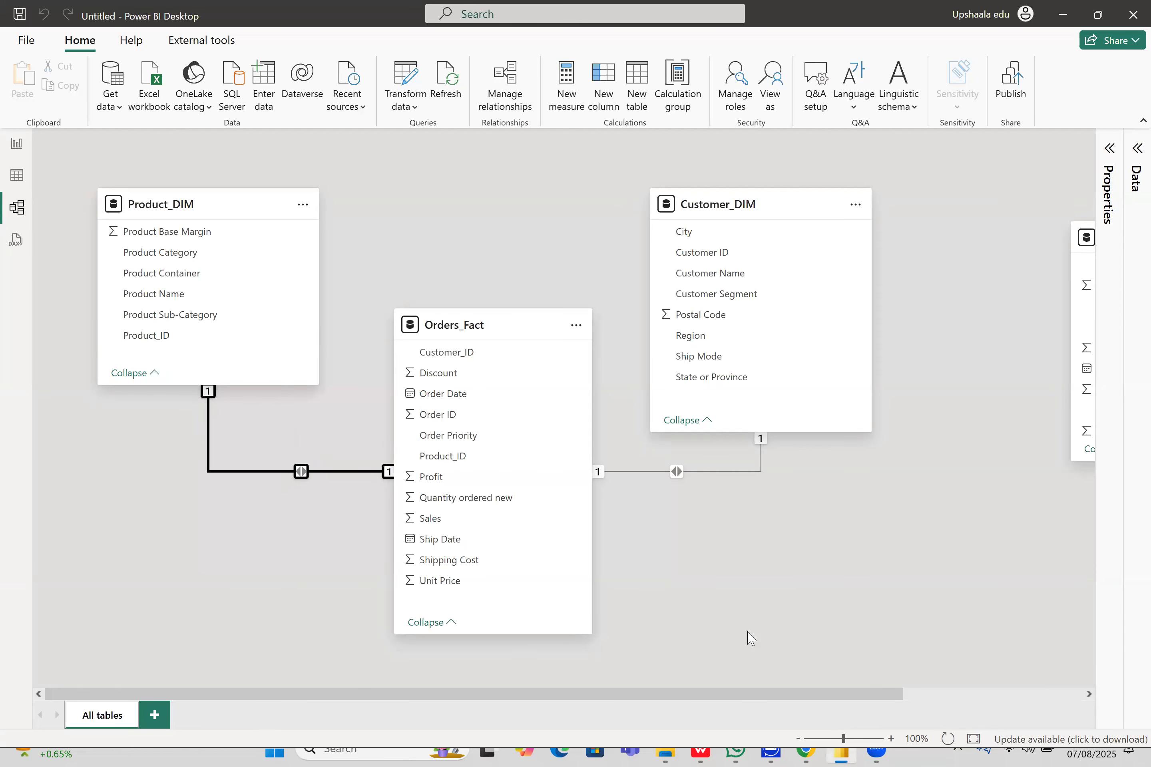
click(803, 597)
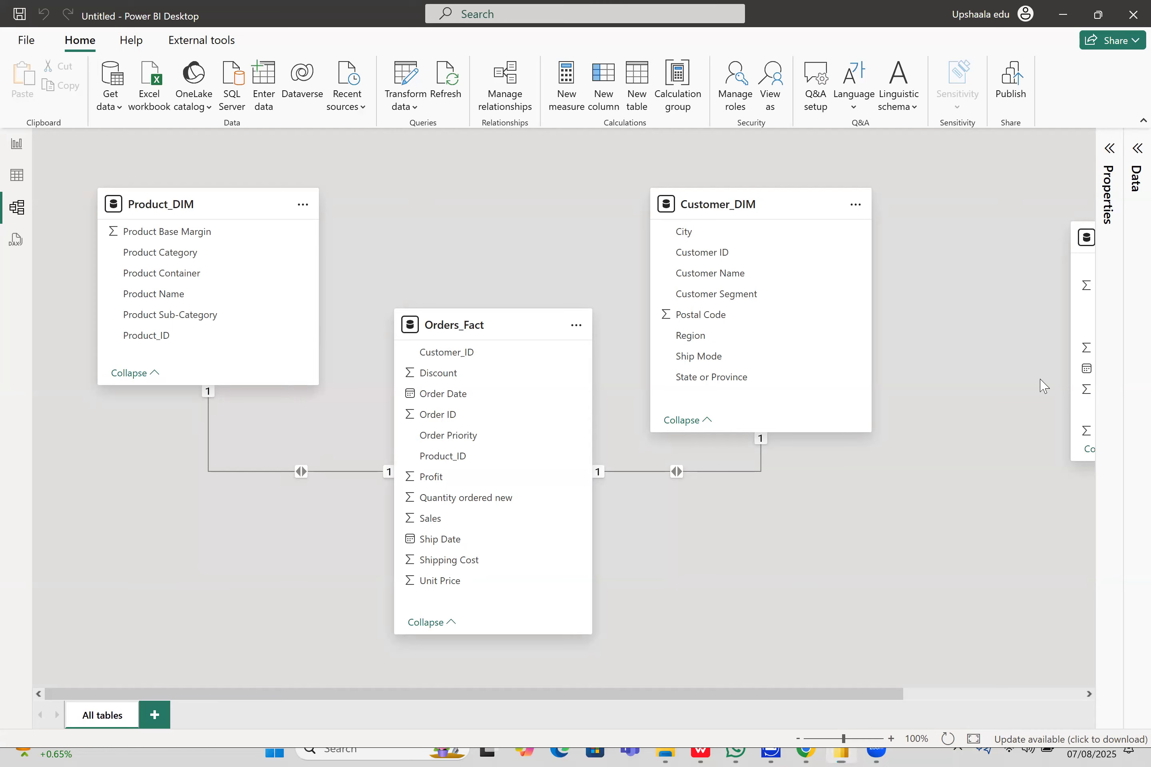
drag(415, 174, 457, 236)
drag(495, 162, 460, 289)
drag(454, 233, 441, 238)
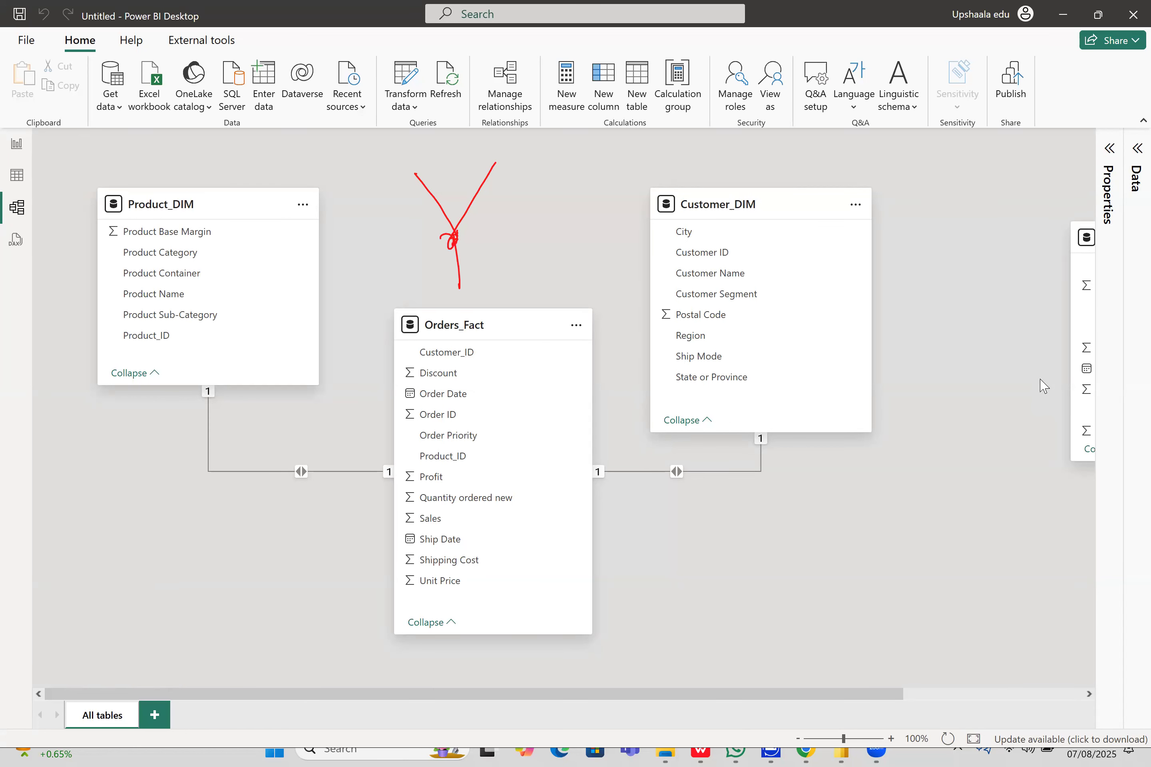
drag(752, 550, 729, 580)
mouse_move(761, 541)
mouse_down()
mouse_move(763, 575)
mouse_move(765, 554)
mouse_up()
mouse_move(784, 545)
mouse_down()
mouse_move(782, 555)
mouse_move(830, 536)
mouse_up()
drag(852, 494, 845, 520)
mouse_move(868, 501)
mouse_down()
mouse_move(884, 479)
mouse_move(907, 501)
mouse_move(965, 484)
mouse_up()
drag(715, 616, 983, 495)
drag(674, 550, 698, 623)
mouse_move(651, 562)
mouse_down()
mouse_move(680, 548)
mouse_move(971, 518)
mouse_up()
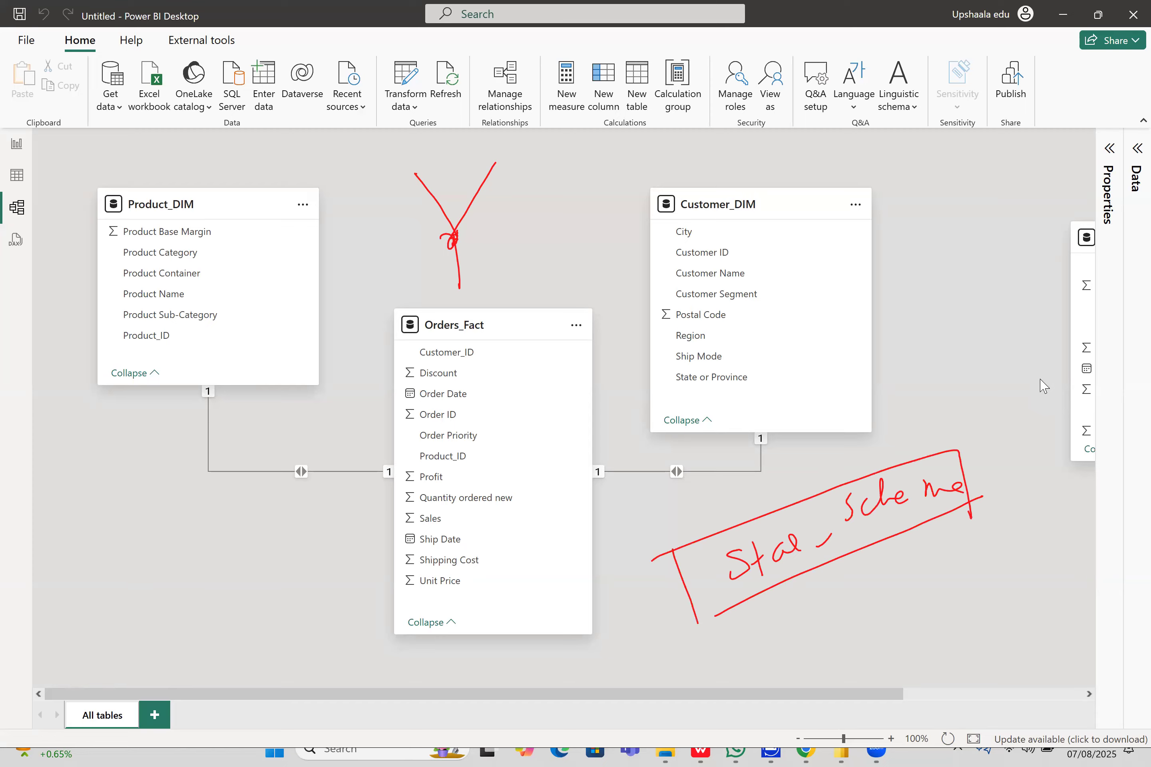
mouse_move(95, 147)
mouse_down()
mouse_move(425, 133)
mouse_move(964, 317)
mouse_move(917, 602)
mouse_move(184, 646)
mouse_move(72, 157)
mouse_up()
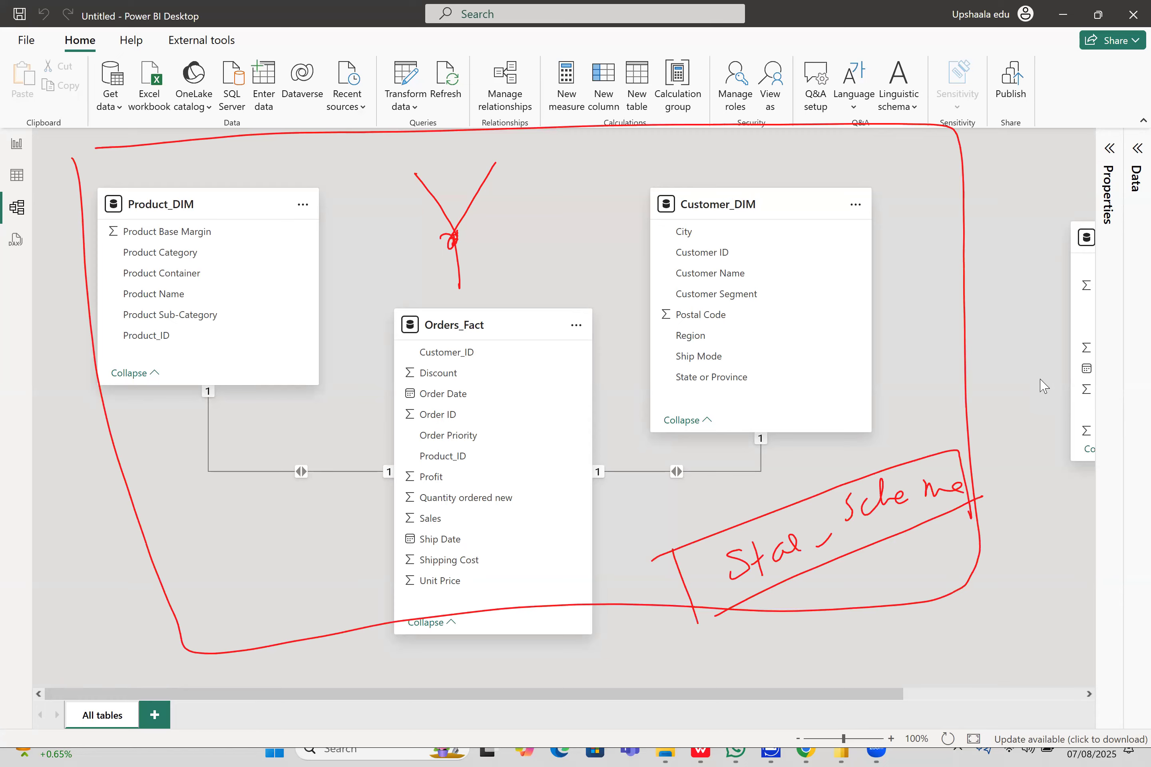
key(Escape)
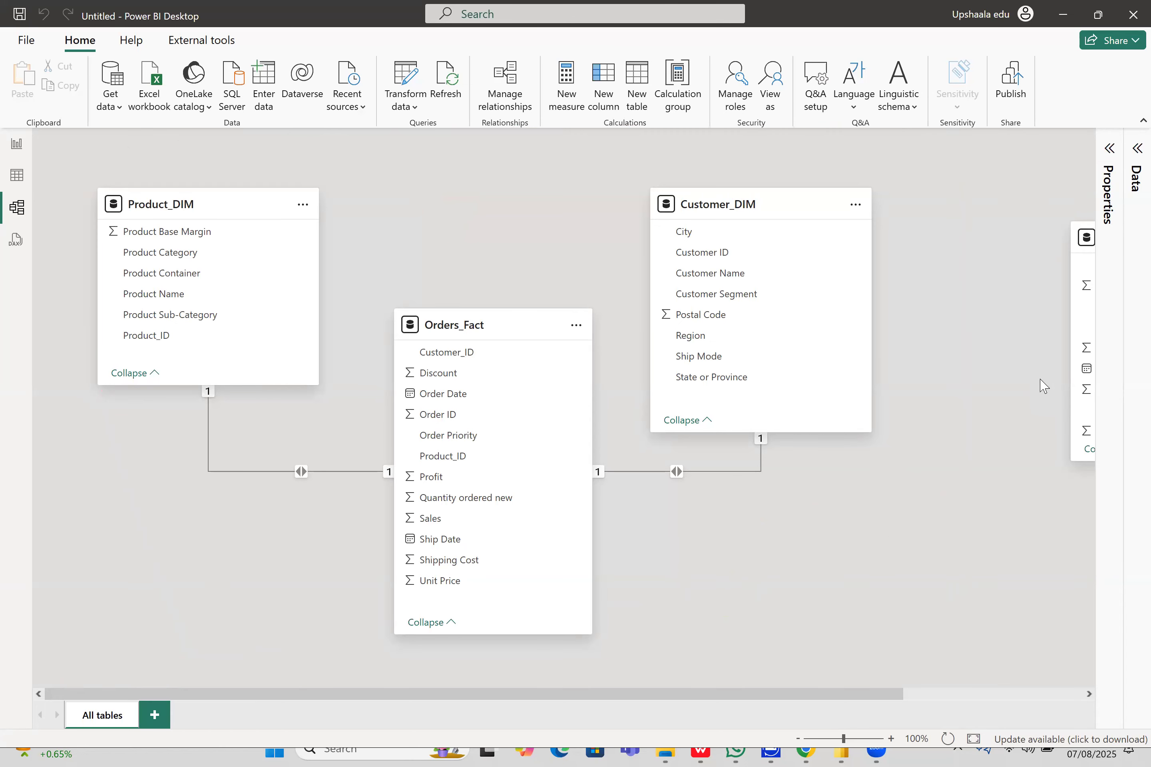
mouse_move(822, 481)
mouse_down()
mouse_move(809, 499)
mouse_move(1006, 587)
mouse_move(980, 421)
mouse_up()
drag(855, 547, 865, 576)
mouse_move(877, 552)
mouse_down()
mouse_move(887, 568)
mouse_move(935, 556)
mouse_up()
mouse_move(944, 516)
mouse_down()
mouse_move(951, 541)
mouse_move(956, 514)
mouse_up()
mouse_move(961, 266)
mouse_down()
mouse_move(946, 335)
mouse_move(952, 450)
mouse_up()
drag(943, 408, 952, 448)
mouse_move(946, 192)
mouse_down()
mouse_move(940, 168)
mouse_move(941, 250)
mouse_up()
mouse_move(927, 230)
mouse_down()
mouse_move(970, 200)
mouse_move(980, 210)
mouse_up()
mouse_move(979, 159)
mouse_down()
mouse_move(987, 210)
mouse_move(1004, 219)
mouse_up()
drag(1032, 174, 1049, 201)
mouse_move(919, 284)
mouse_down()
mouse_move(961, 66)
mouse_move(904, 249)
mouse_up()
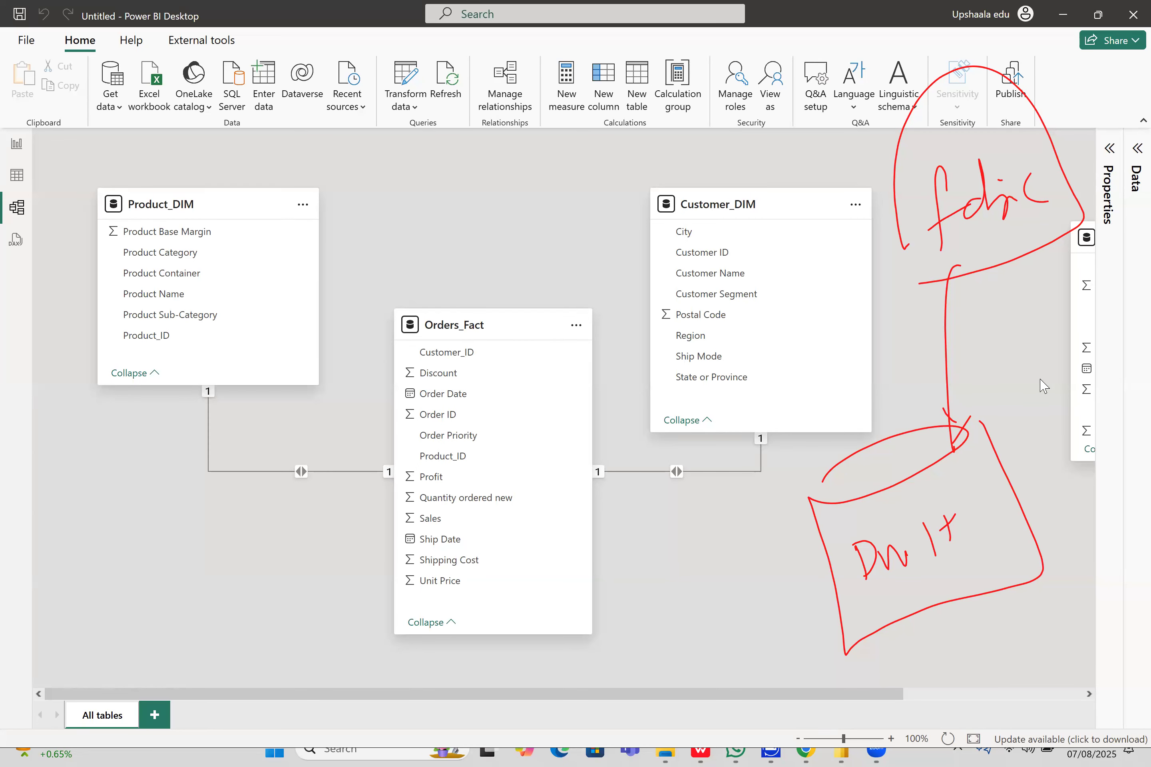
mouse_move(730, 478)
mouse_down()
mouse_move(787, 449)
mouse_move(1039, 547)
mouse_move(860, 640)
mouse_move(730, 474)
mouse_up()
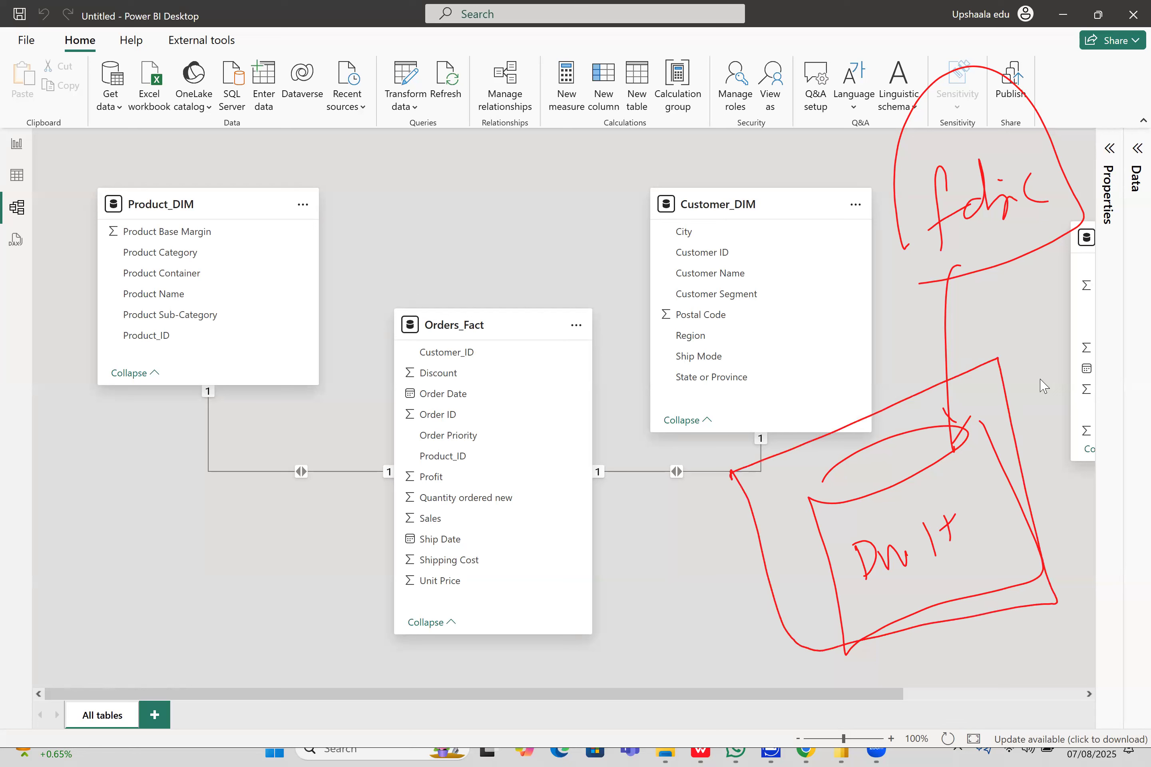
mouse_move(1009, 299)
mouse_down()
mouse_move(966, 426)
mouse_move(975, 431)
mouse_up()
mouse_move(453, 220)
mouse_down()
mouse_move(450, 161)
mouse_move(980, 448)
mouse_move(960, 532)
mouse_move(969, 517)
mouse_up()
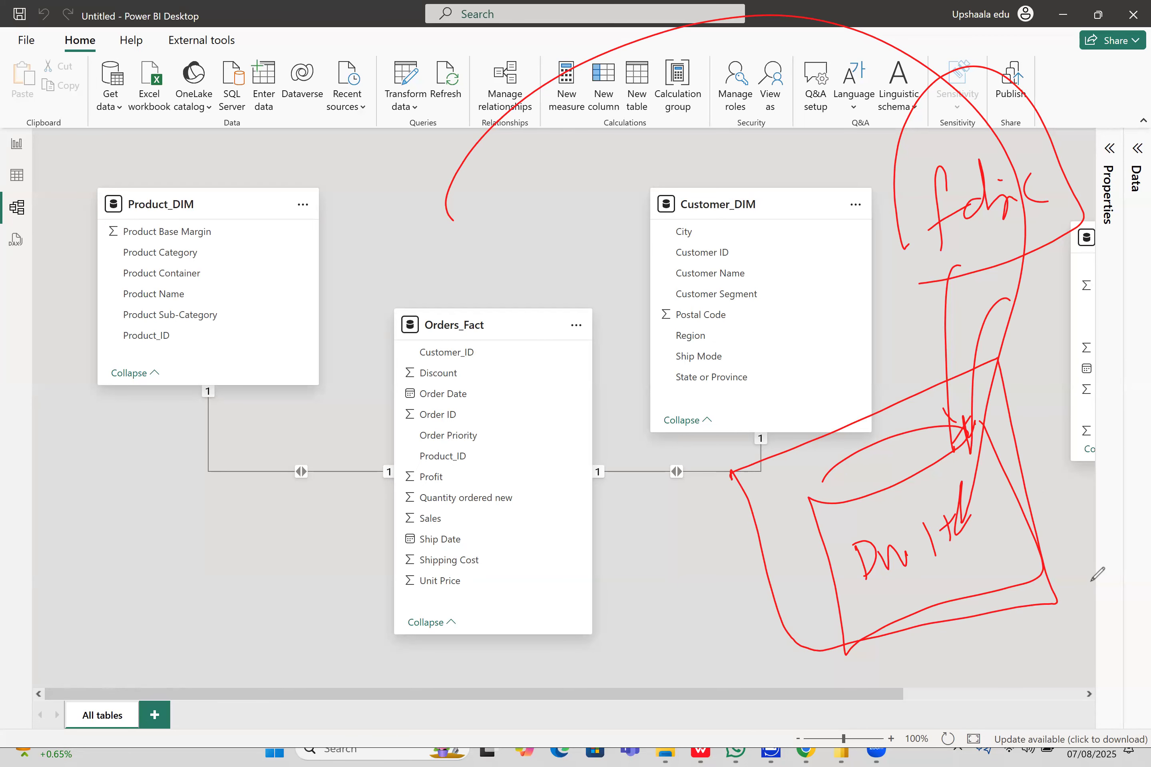
click(1068, 586)
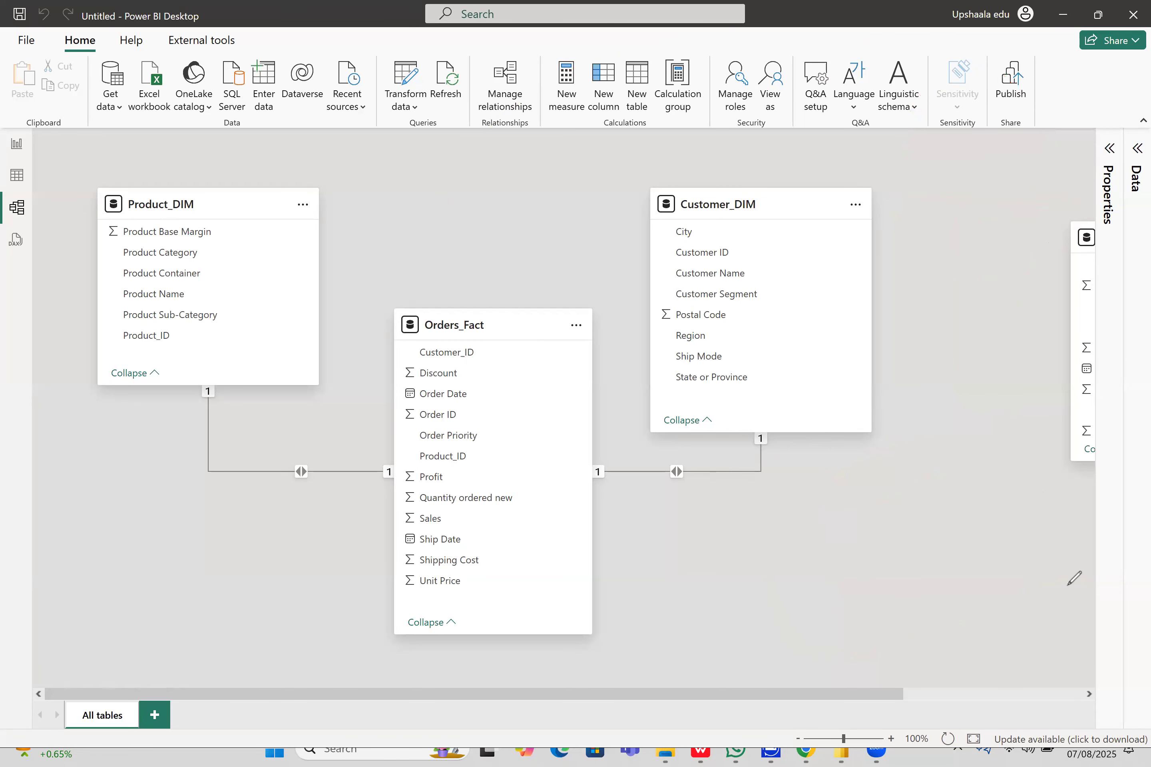
mouse_move(776, 465)
mouse_down()
mouse_move(795, 456)
mouse_move(784, 614)
mouse_move(934, 594)
mouse_move(928, 461)
mouse_up()
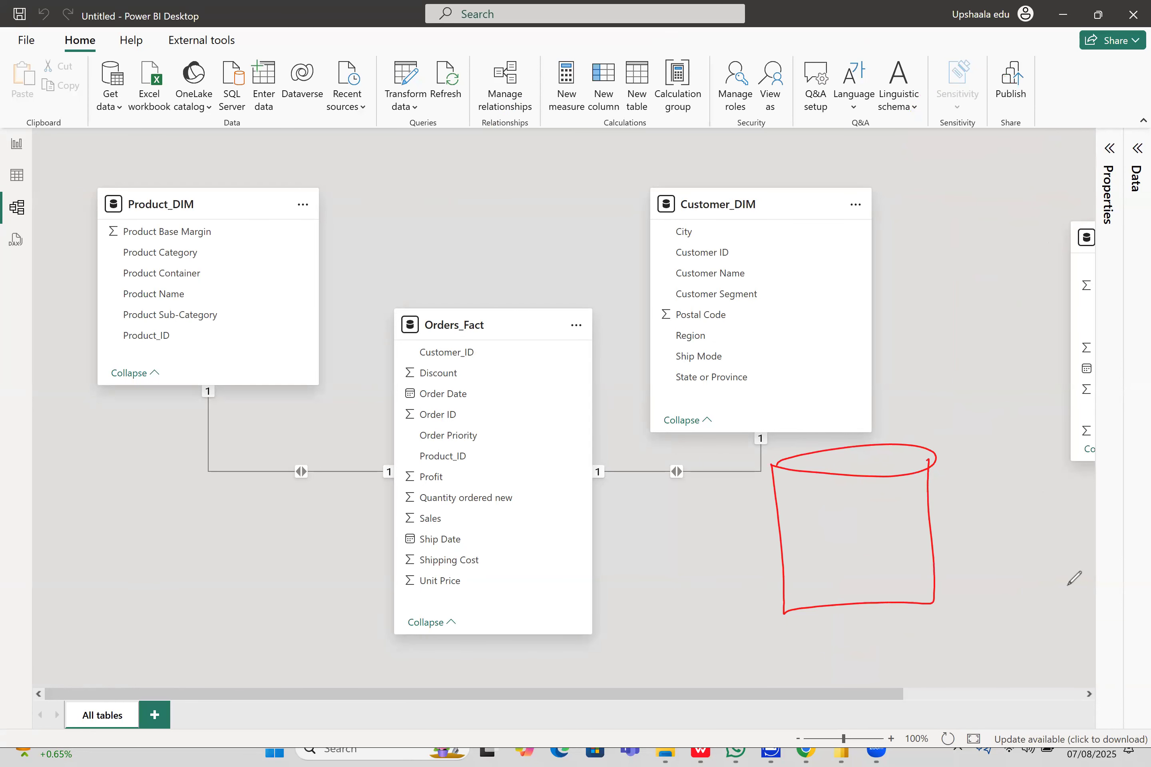
mouse_move(811, 618)
mouse_down()
mouse_move(811, 643)
mouse_move(852, 618)
mouse_move(878, 634)
mouse_up()
click(882, 629)
mouse_move(886, 612)
mouse_down()
mouse_move(894, 639)
mouse_move(894, 623)
mouse_up()
mouse_move(826, 533)
mouse_down()
mouse_move(823, 492)
mouse_move(840, 528)
mouse_move(824, 528)
mouse_up()
mouse_move(822, 526)
mouse_down()
mouse_move(798, 560)
mouse_move(851, 536)
mouse_move(865, 560)
mouse_move(801, 583)
mouse_up()
mouse_move(795, 559)
mouse_down()
mouse_move(820, 552)
mouse_move(811, 580)
mouse_up()
mouse_move(662, 556)
mouse_down()
mouse_move(764, 506)
mouse_move(797, 517)
mouse_up()
mouse_move(664, 586)
mouse_down()
mouse_move(705, 561)
mouse_move(792, 547)
mouse_up()
drag(793, 545, 777, 567)
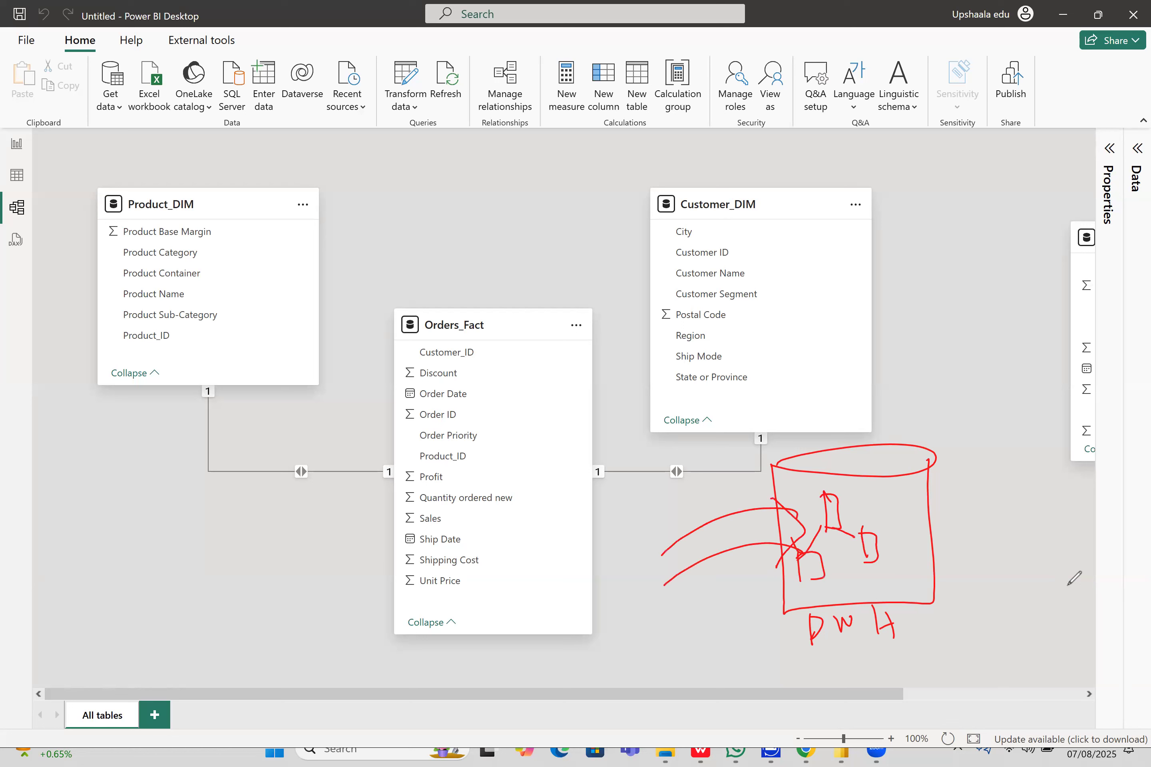
drag(691, 491, 683, 518)
mouse_move(708, 490)
mouse_down()
mouse_move(711, 505)
mouse_move(721, 498)
mouse_up()
drag(713, 499, 729, 516)
mouse_move(894, 518)
mouse_down()
mouse_move(954, 452)
mouse_move(967, 472)
mouse_up()
mouse_move(898, 521)
mouse_down()
mouse_move(996, 548)
mouse_move(980, 557)
mouse_up()
mouse_move(974, 398)
mouse_down()
mouse_move(973, 425)
mouse_move(977, 414)
mouse_up()
drag(988, 400, 990, 420)
mouse_move(1013, 392)
mouse_down()
mouse_move(1018, 411)
mouse_move(1038, 414)
mouse_up()
drag(1006, 533, 1026, 554)
mouse_move(1037, 521)
mouse_down()
mouse_move(1040, 557)
mouse_move(1049, 550)
mouse_up()
drag(1054, 509, 1040, 593)
drag(1053, 539, 1072, 572)
mouse_move(1085, 541)
mouse_down()
mouse_move(1083, 572)
mouse_move(1102, 564)
mouse_up()
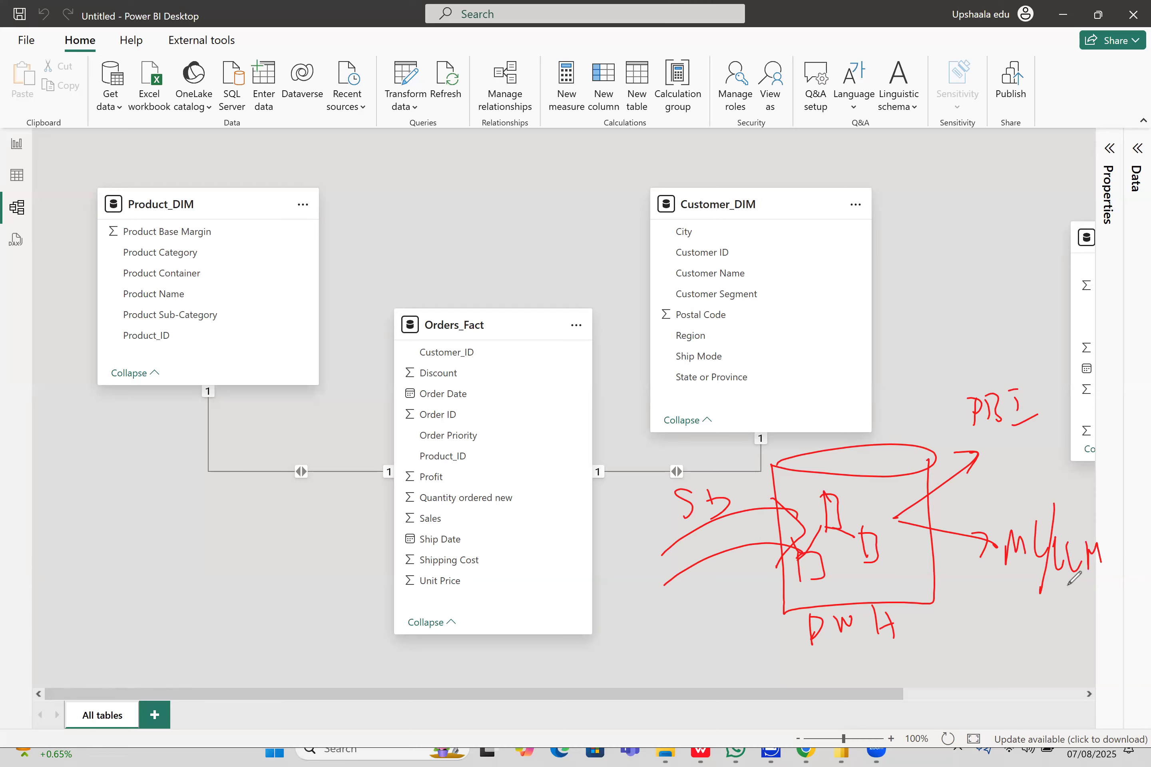
mouse_move(733, 430)
mouse_down()
mouse_move(914, 399)
mouse_move(956, 629)
mouse_move(858, 635)
mouse_move(776, 407)
mouse_up()
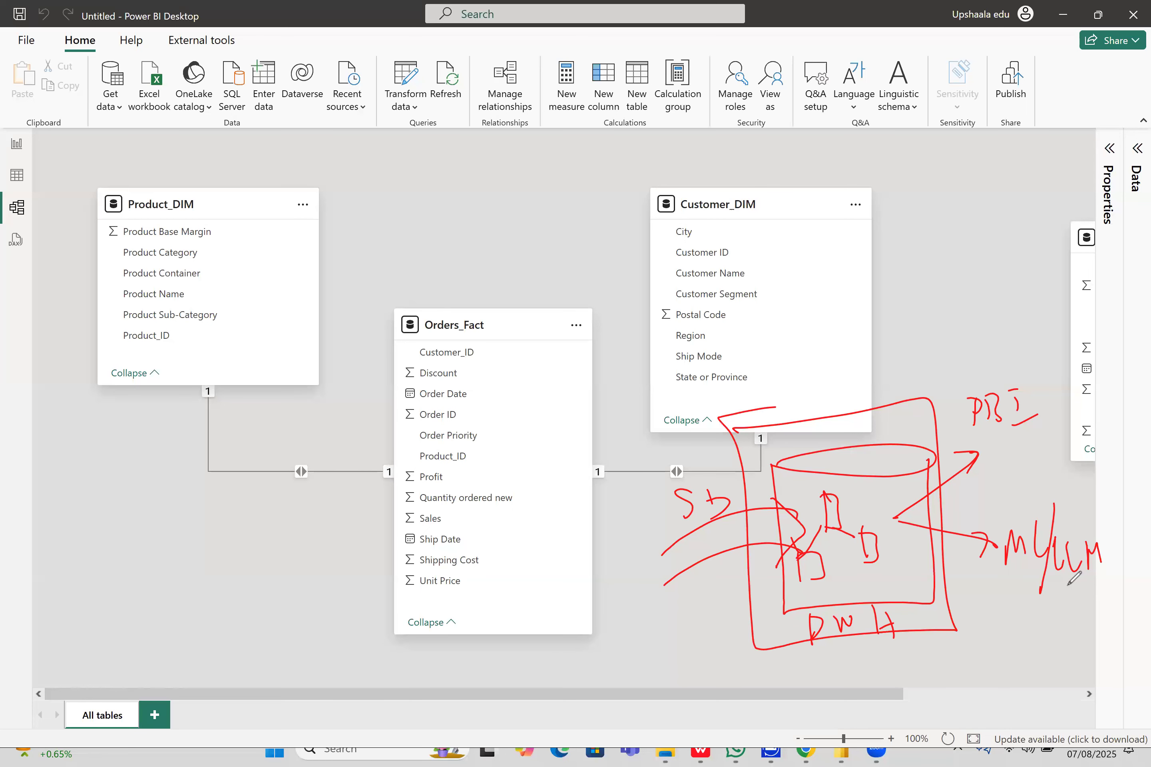
drag(970, 326, 774, 623)
drag(764, 388, 879, 613)
mouse_move(1115, 557)
mouse_down()
mouse_move(1018, 605)
mouse_move(1035, 605)
mouse_up()
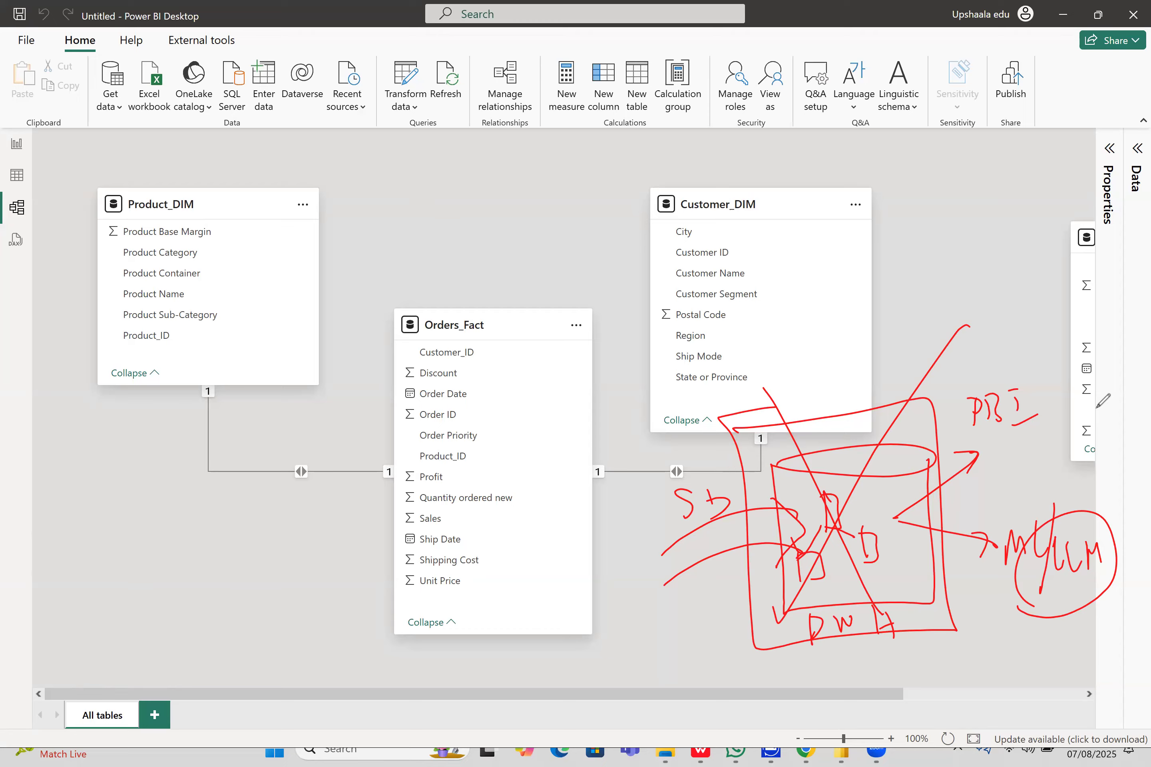
key(Escape)
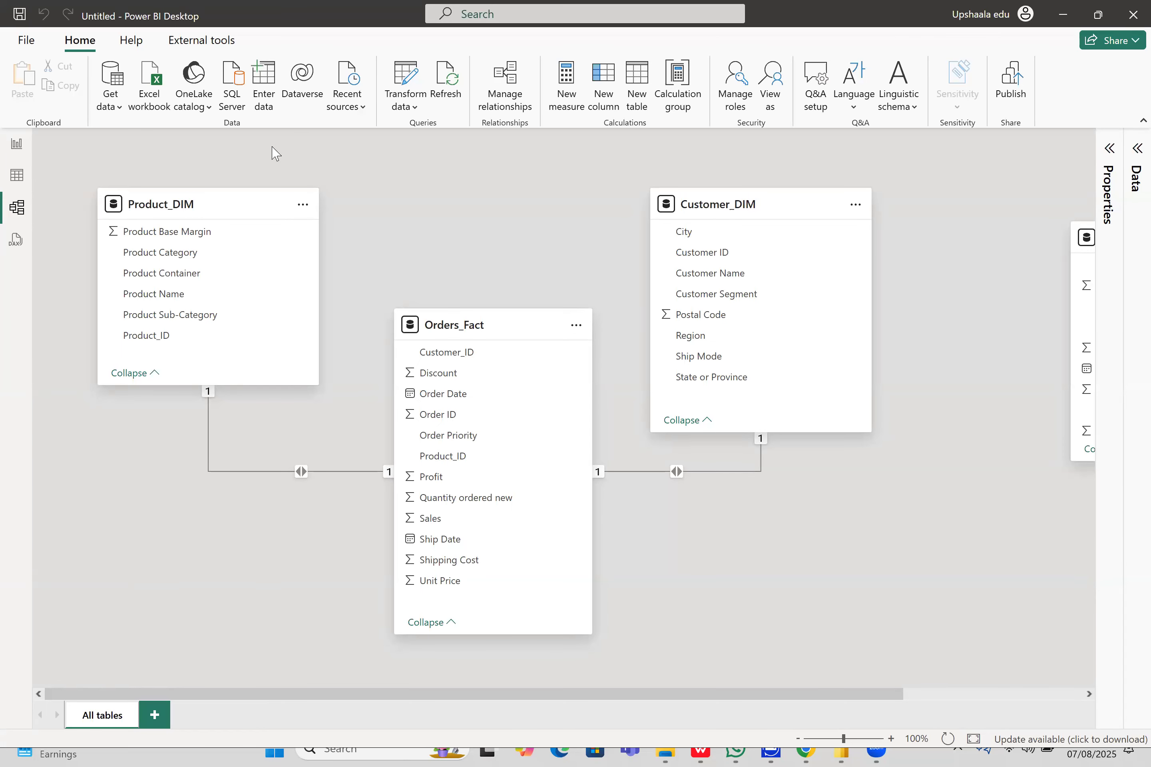
- Look at the DAX query view and return to the model view
click(18, 244)
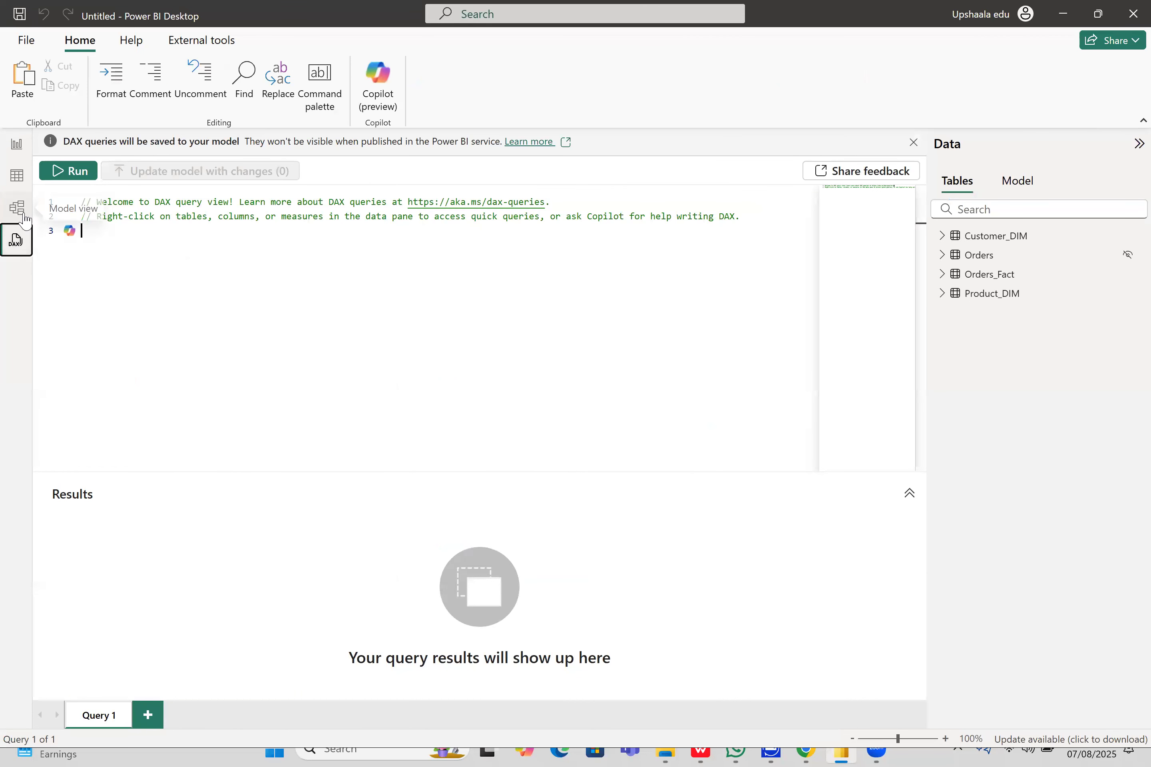
click(23, 217)
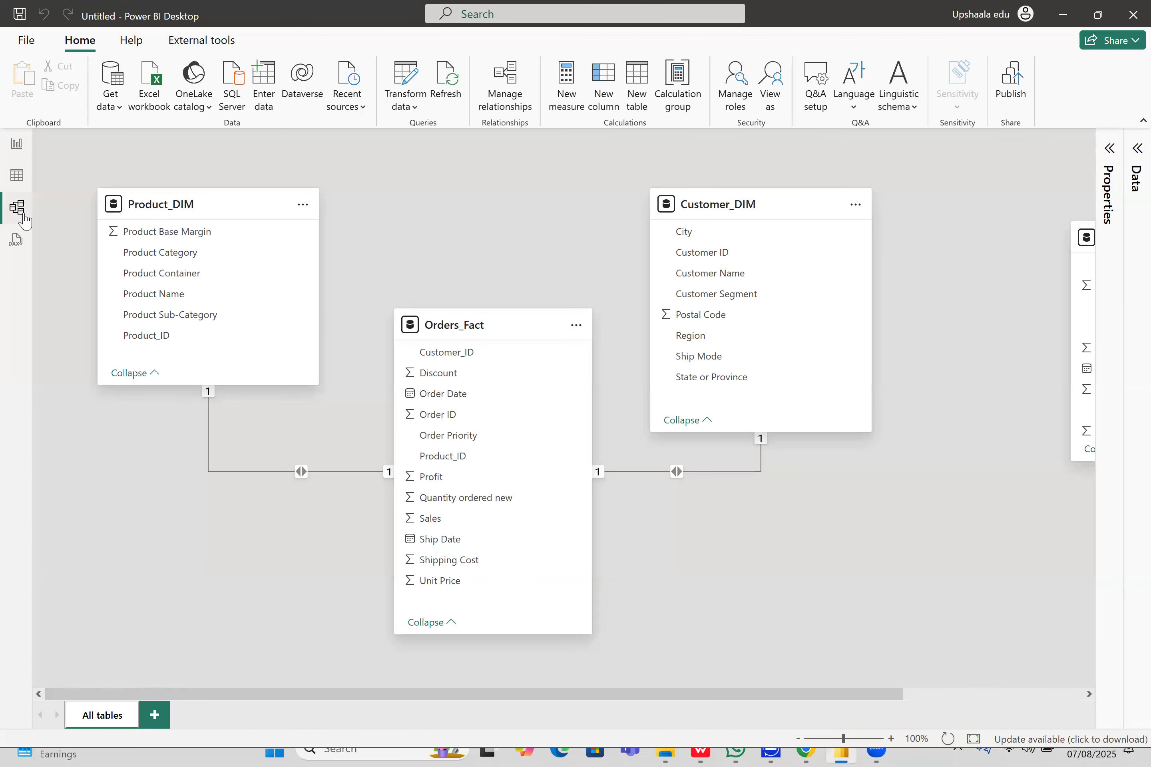
click(18, 244)
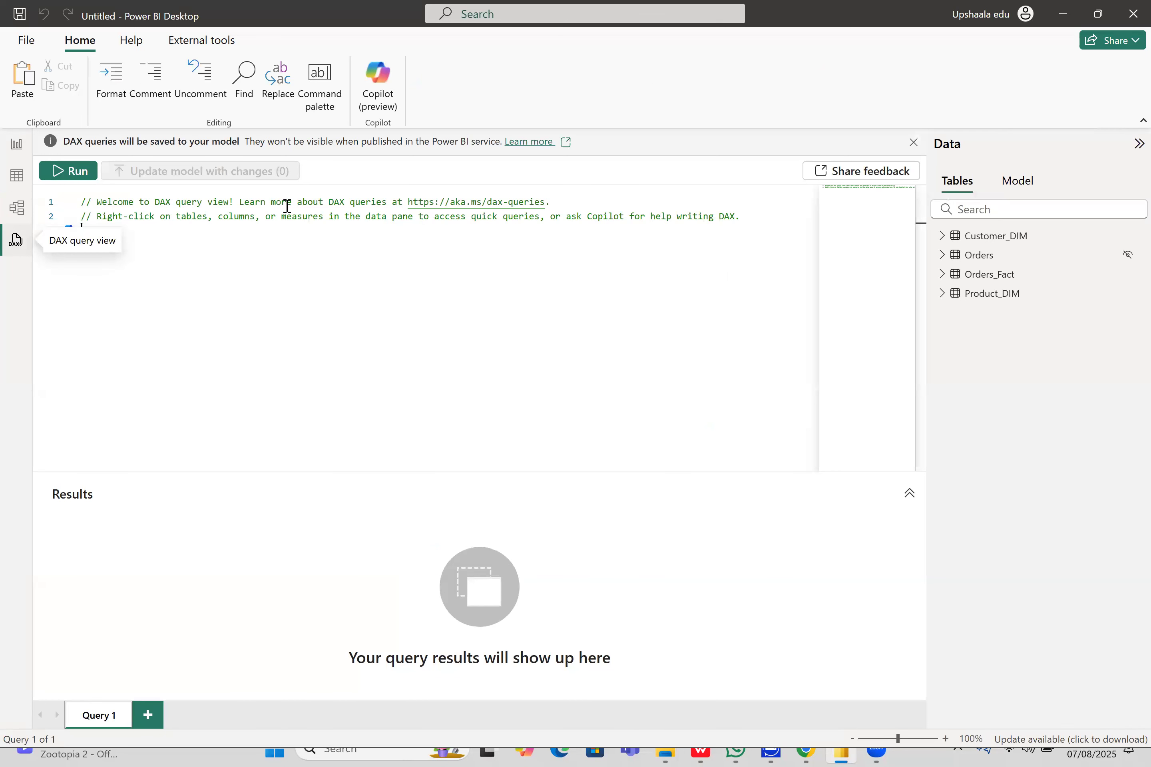
click(21, 213)
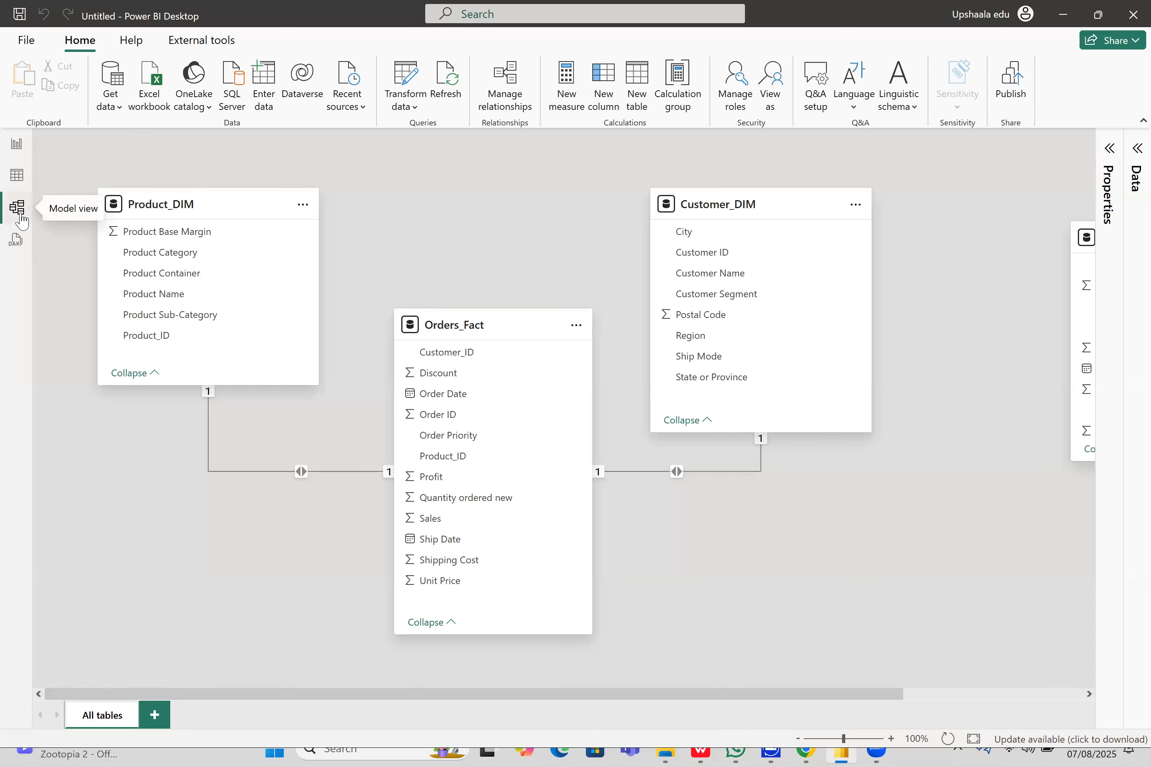
mouse_move(108, 114)
mouse_down()
mouse_move(732, 124)
mouse_move(89, 118)
mouse_move(126, 679)
mouse_move(740, 620)
mouse_move(917, 353)
mouse_move(908, 118)
mouse_up()
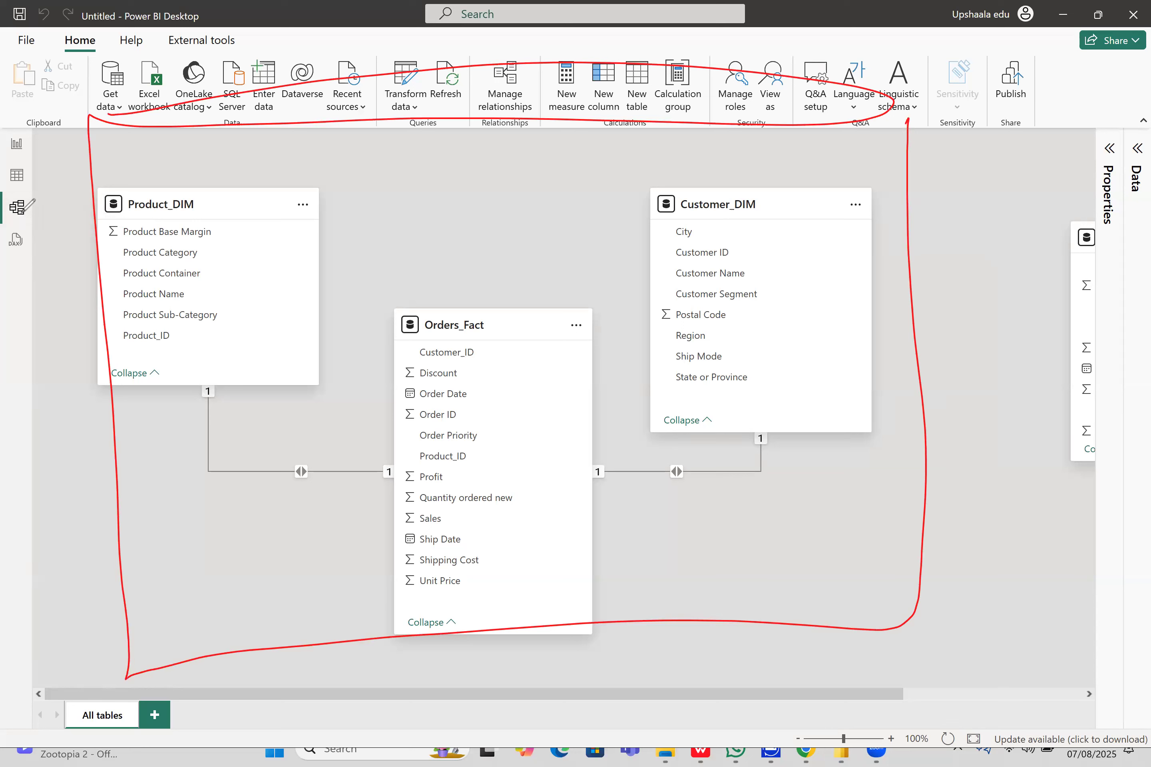
mouse_move(923, 311)
mouse_down()
mouse_move(987, 302)
mouse_move(939, 320)
mouse_move(988, 352)
mouse_up()
mouse_move(966, 346)
mouse_down()
mouse_move(977, 360)
mouse_move(961, 370)
mouse_up()
mouse_move(939, 174)
mouse_down()
mouse_move(924, 180)
mouse_move(932, 210)
mouse_up()
mouse_move(963, 179)
mouse_down()
mouse_move(952, 197)
mouse_move(968, 186)
mouse_up()
drag(982, 148, 1002, 180)
drag(1063, 139, 941, 241)
drag(1045, 191, 1042, 216)
mouse_move(1049, 184)
mouse_down()
mouse_move(1063, 186)
mouse_move(1056, 212)
mouse_up()
mouse_move(1078, 211)
mouse_down()
mouse_move(1088, 217)
mouse_move(1090, 201)
mouse_up()
drag(1105, 190, 1105, 202)
mouse_move(966, 420)
mouse_down()
mouse_move(950, 396)
mouse_move(840, 436)
mouse_up()
drag(851, 400, 851, 438)
drag(801, 499, 1008, 486)
drag(832, 529, 1090, 508)
drag(984, 469, 1096, 506)
mouse_move(1070, 510)
mouse_down()
mouse_move(1095, 506)
mouse_move(971, 544)
mouse_up()
drag(944, 620, 1091, 600)
drag(973, 570, 971, 647)
mouse_move(983, 575)
mouse_down()
mouse_move(994, 565)
mouse_move(1000, 608)
mouse_up()
drag(1004, 562, 1011, 589)
drag(1007, 546, 1017, 590)
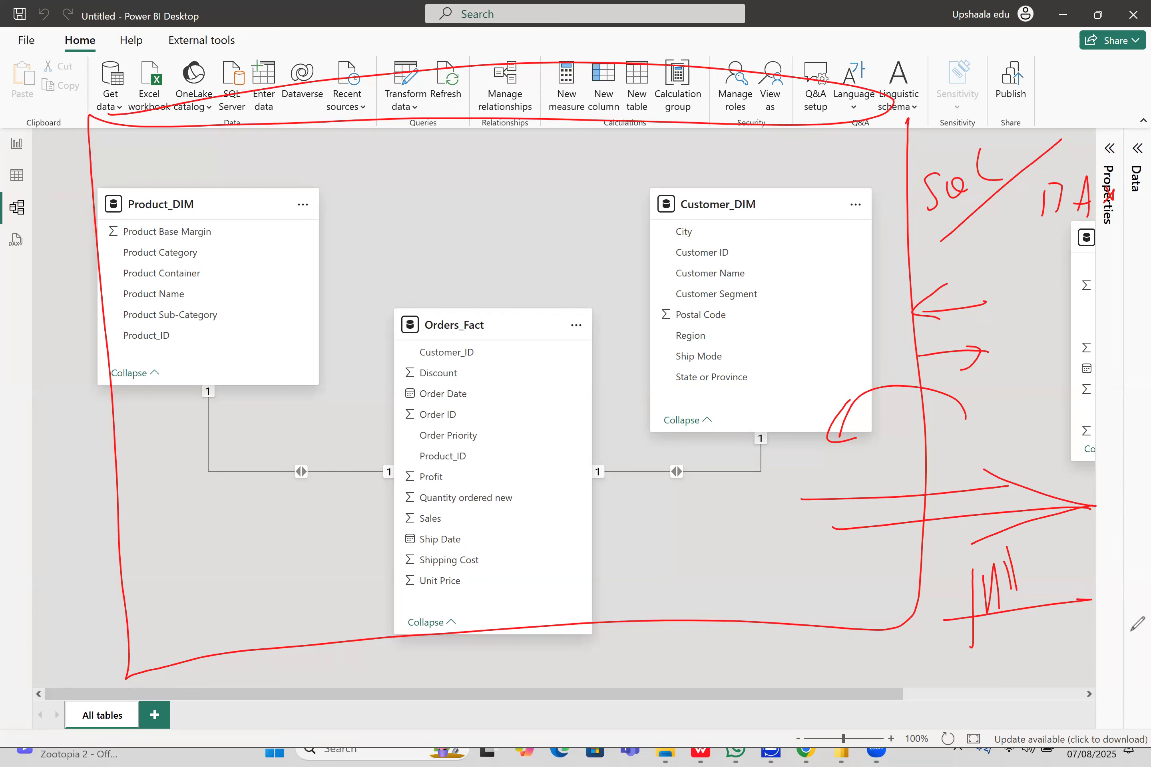
mouse_move(1007, 220)
mouse_down()
mouse_move(1061, 168)
mouse_move(1038, 214)
mouse_up()
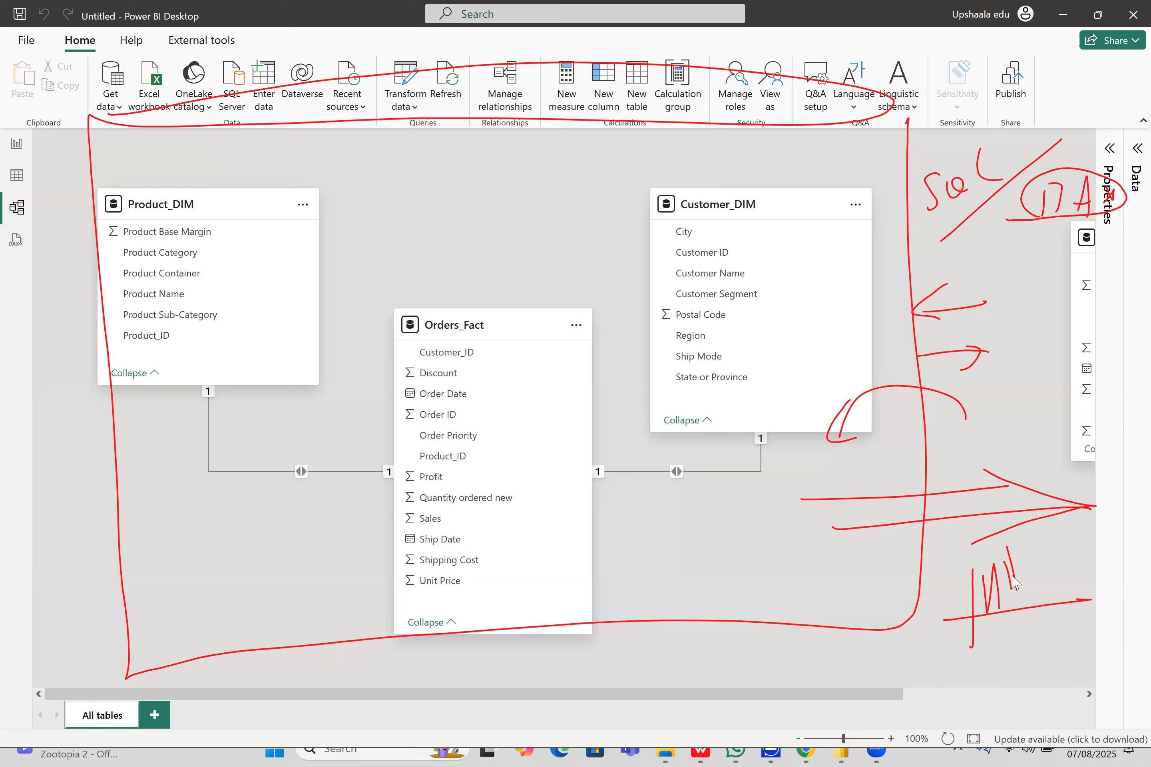
key(Escape)
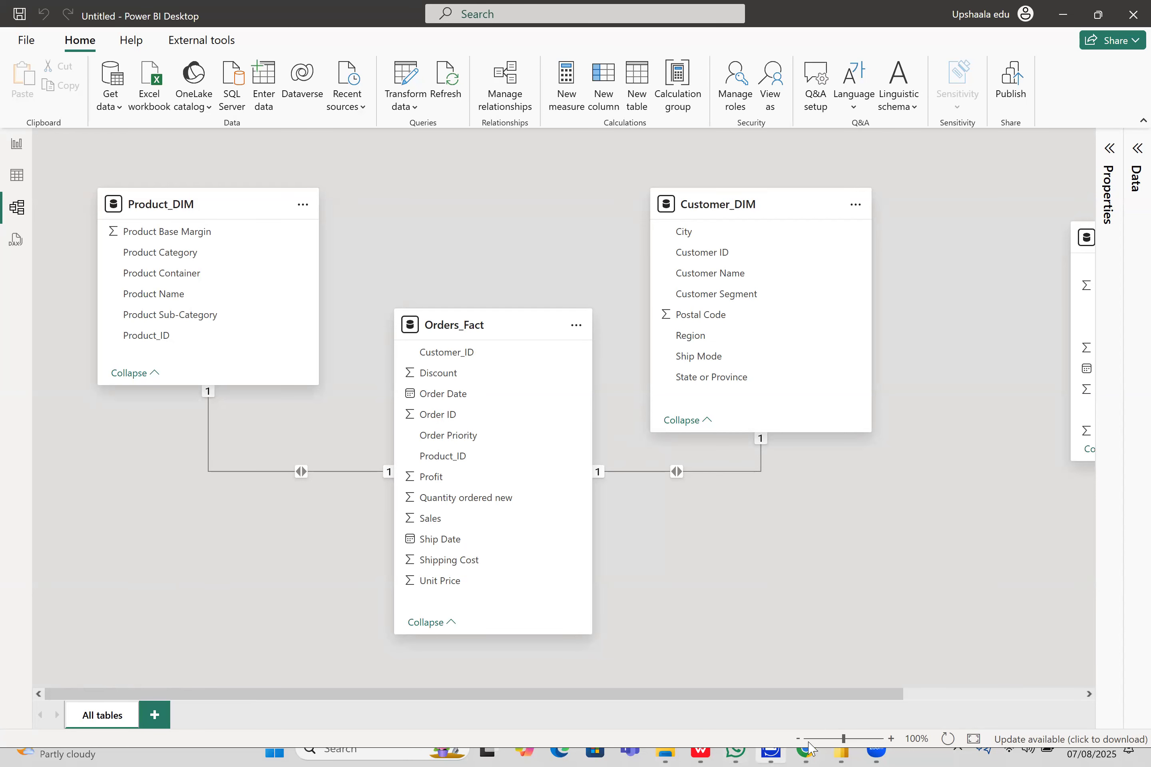
- Switch to Chrome and search Google for "data modeling textbook power bi"
mouse_move(809, 748)
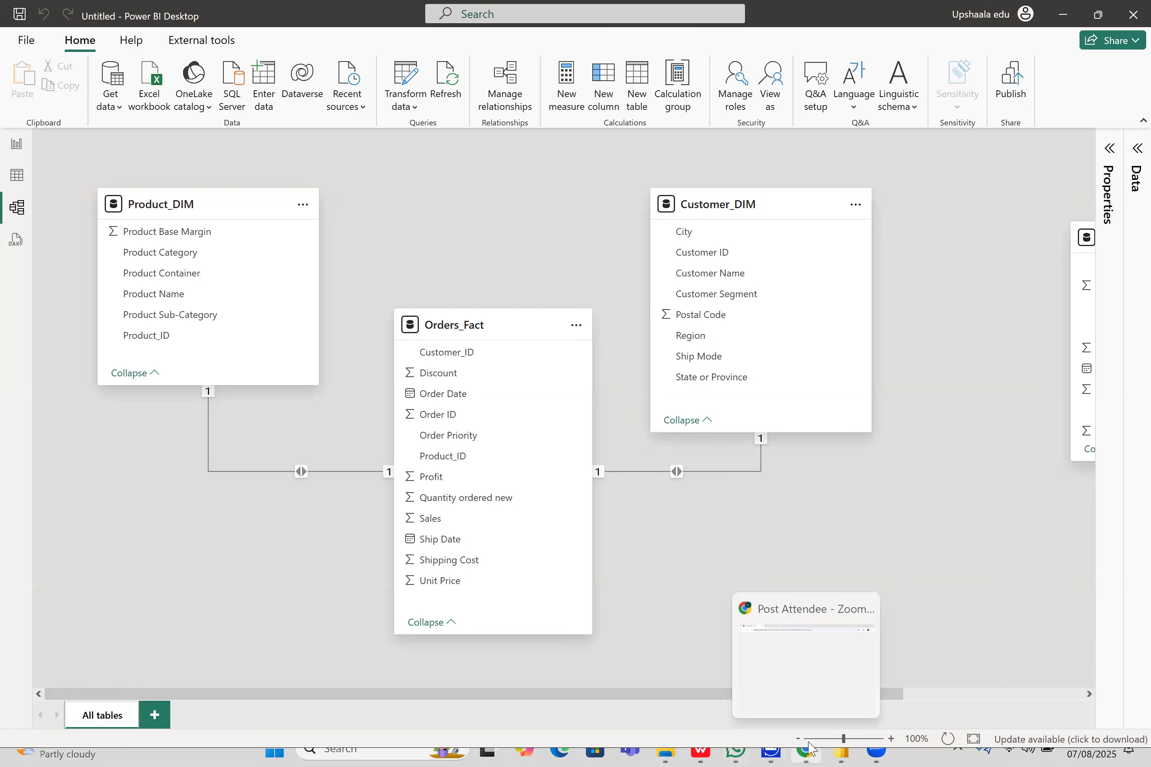
click(837, 681)
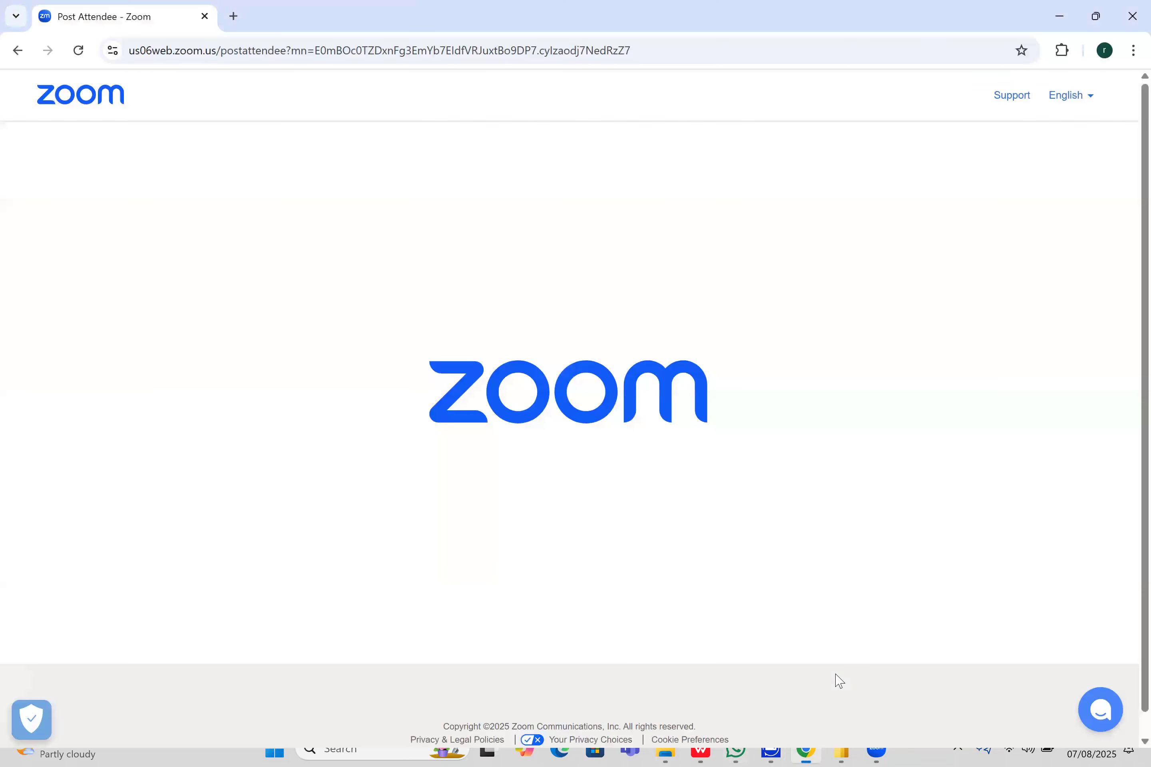
click(526, 58)
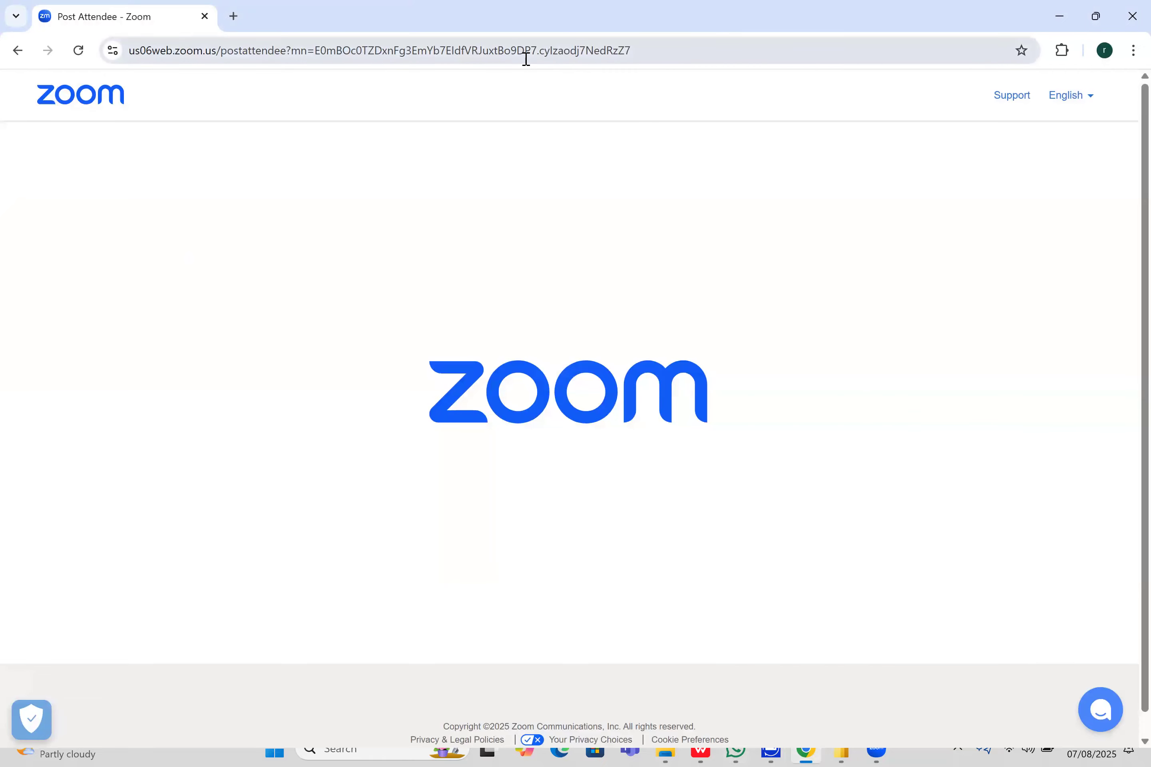
text(datam)
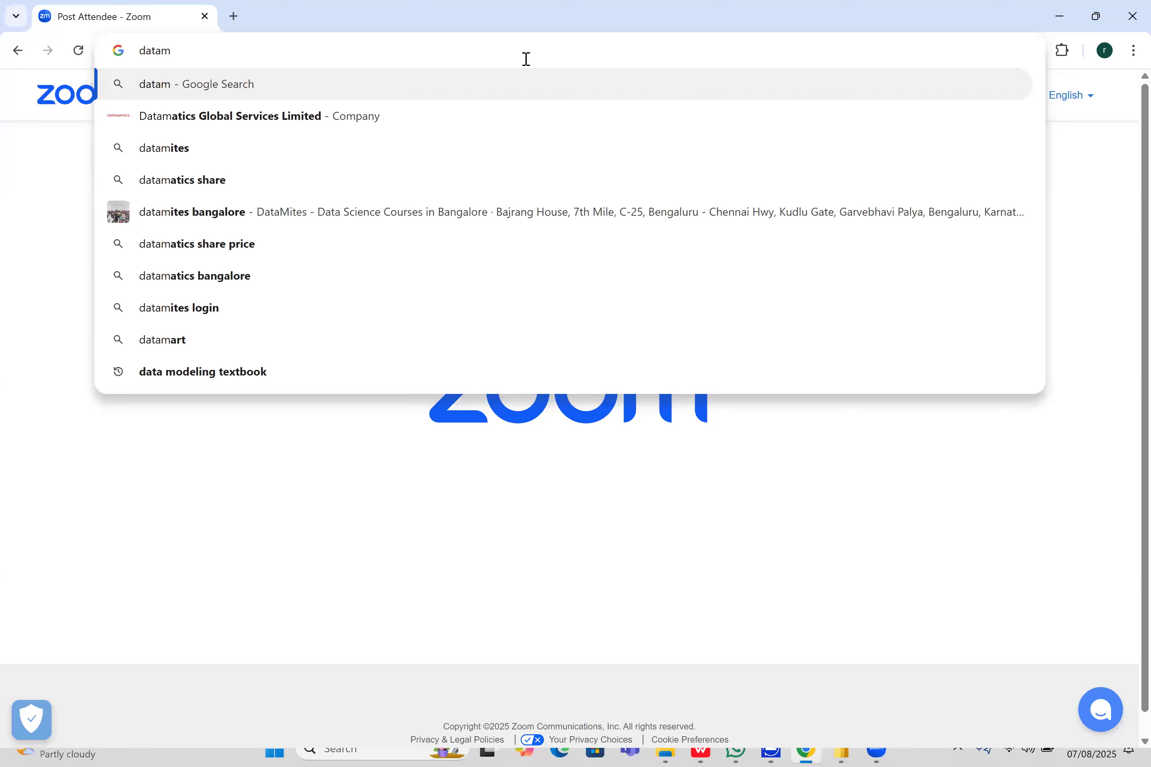
key(BackSpace)
text(mode)
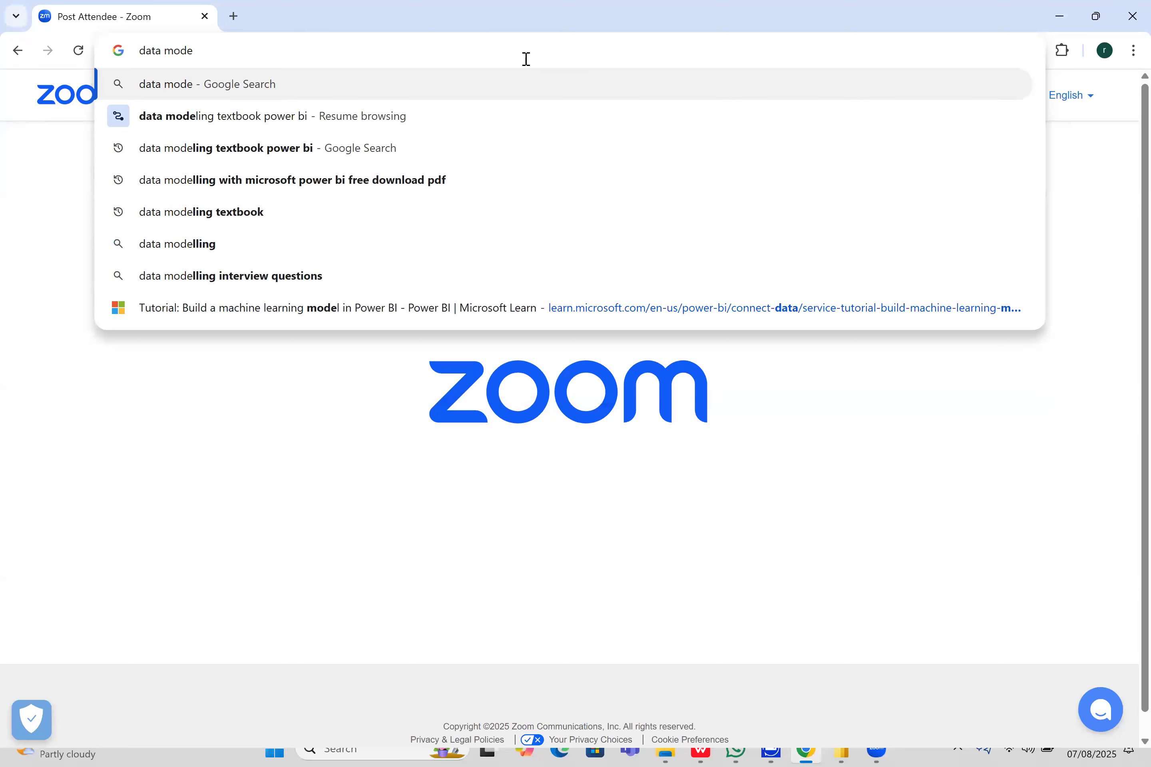
click(327, 157)
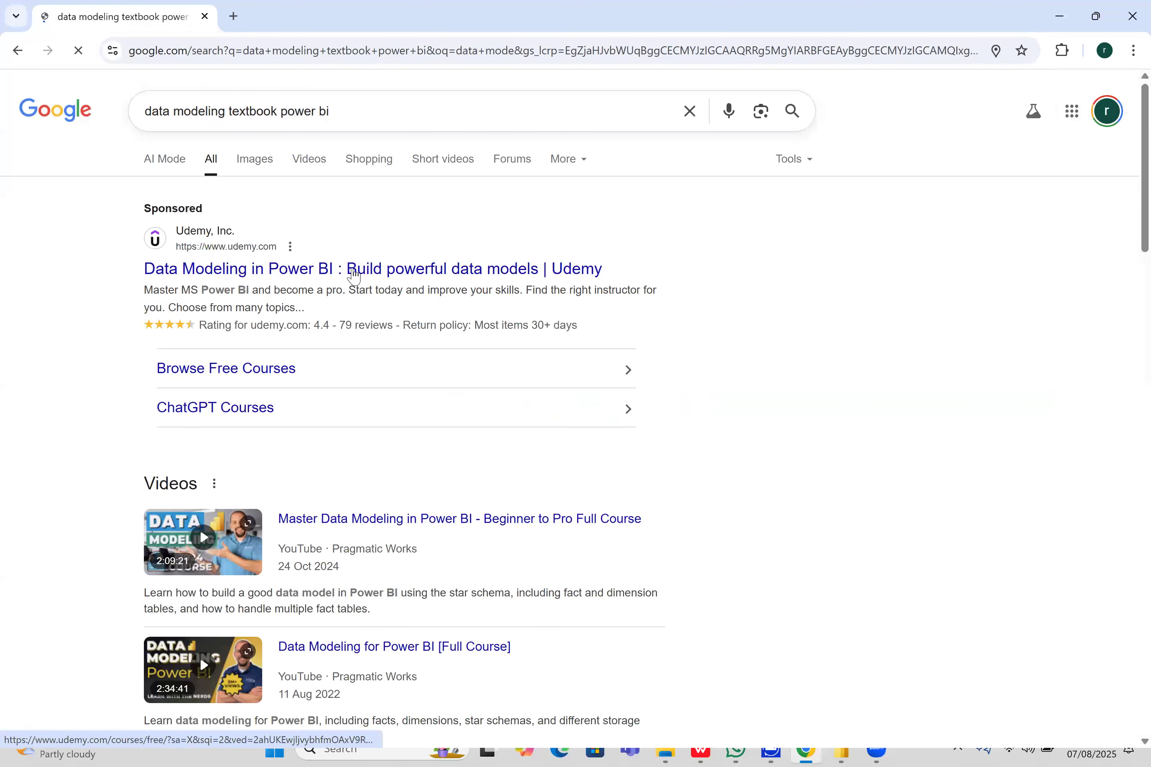
- Look through the search results and open the Amazon.in listing for Expert Data Modeling with Power BI
scroll(353, 275, down, 5)
scroll(353, 276, down, 7)
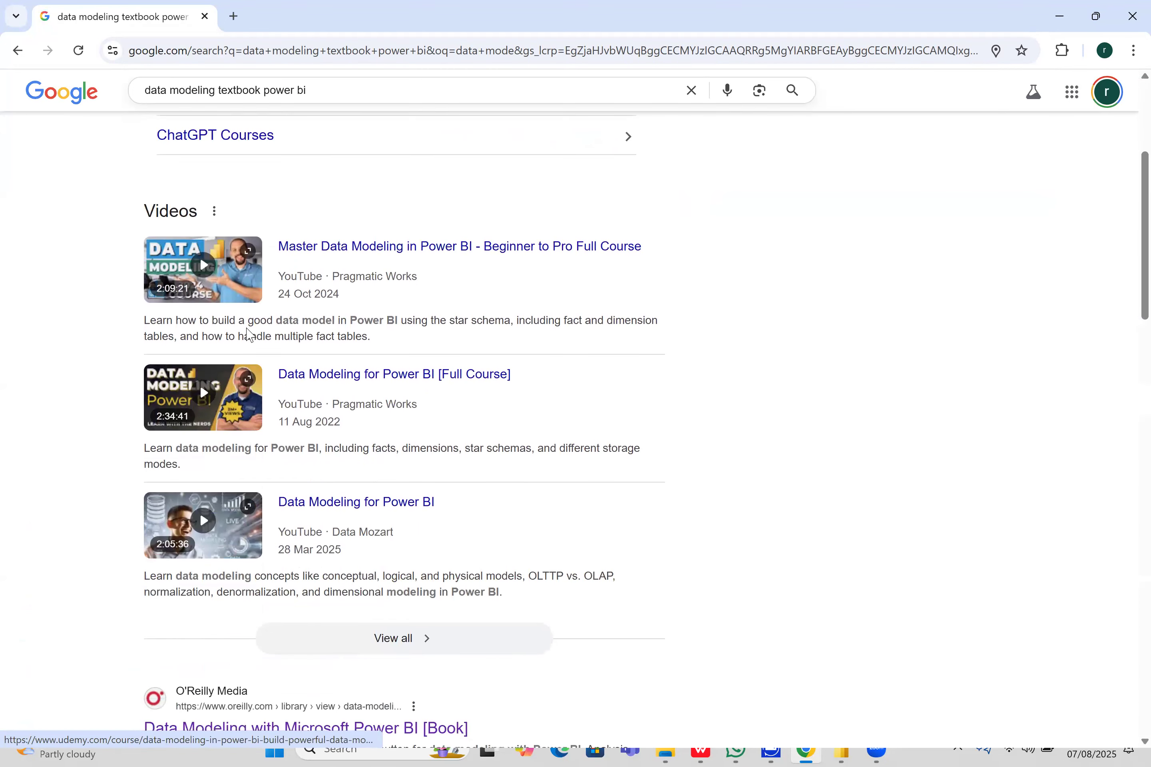
click(250, 391)
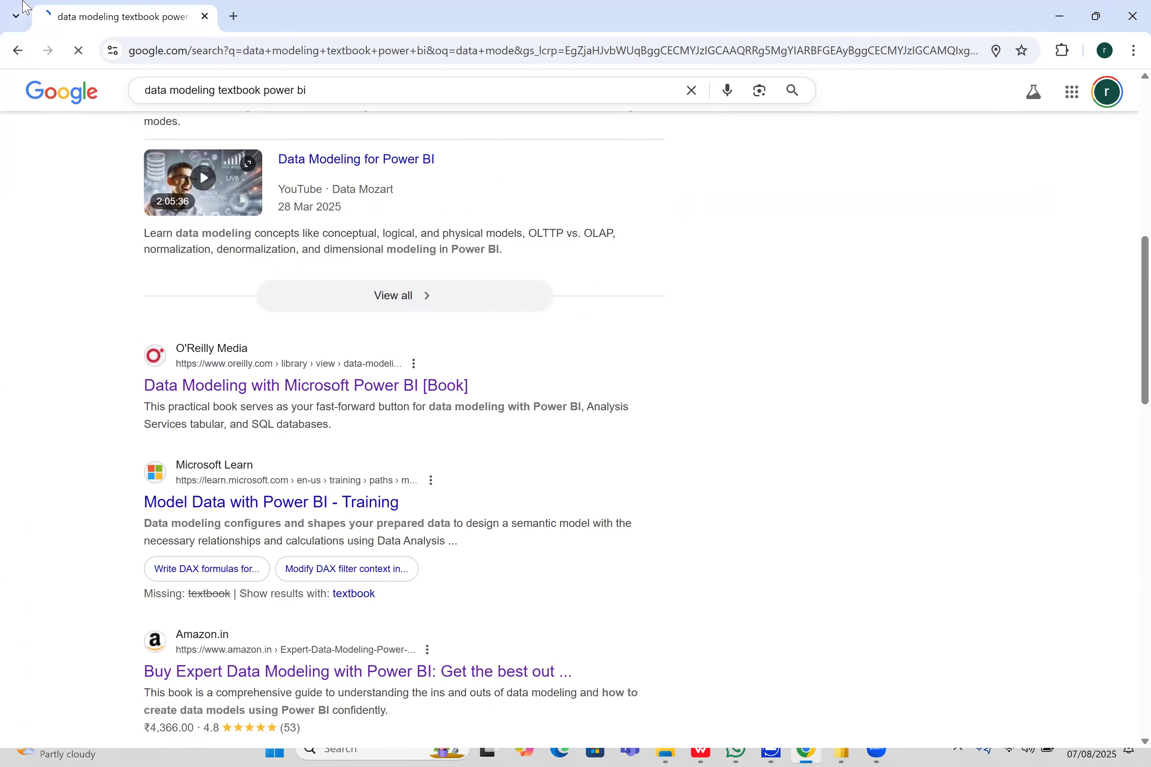
click(78, 50)
scroll(267, 545, down, 3)
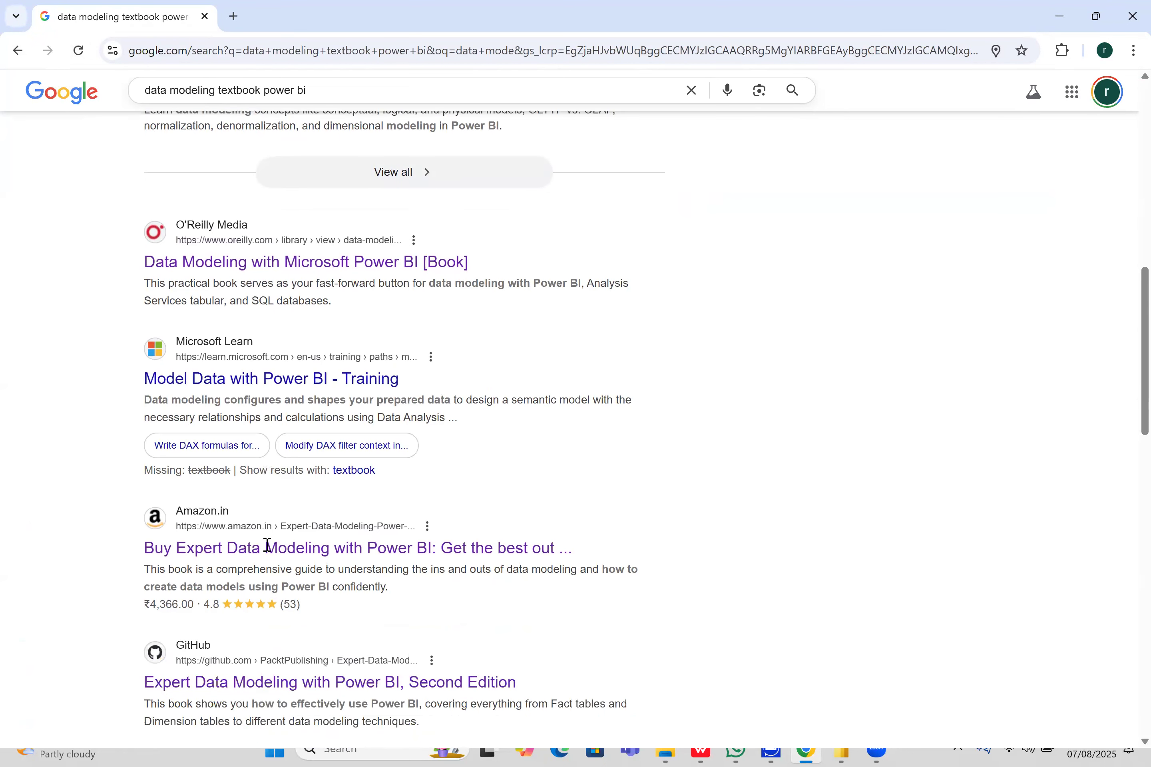
click(383, 502)
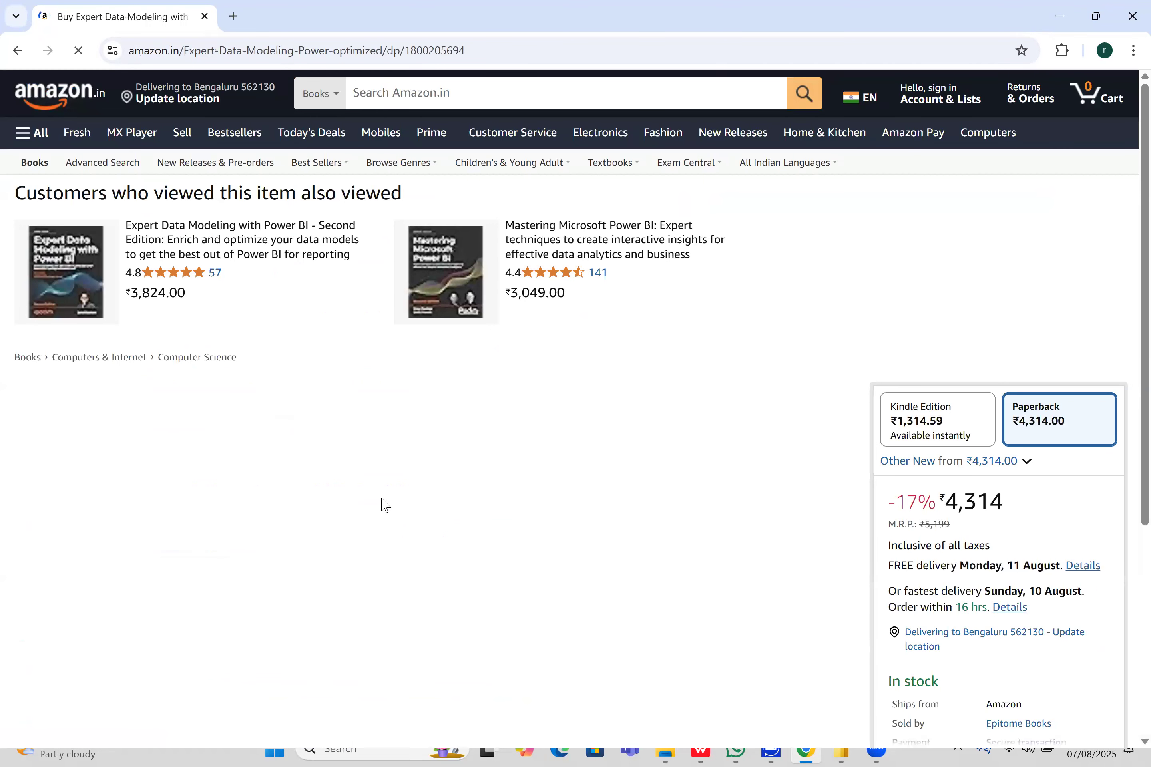
- Examine the book's Amazon page, including its details, newer edition, frequently bought together titles and related products
scroll(384, 505, down, 1)
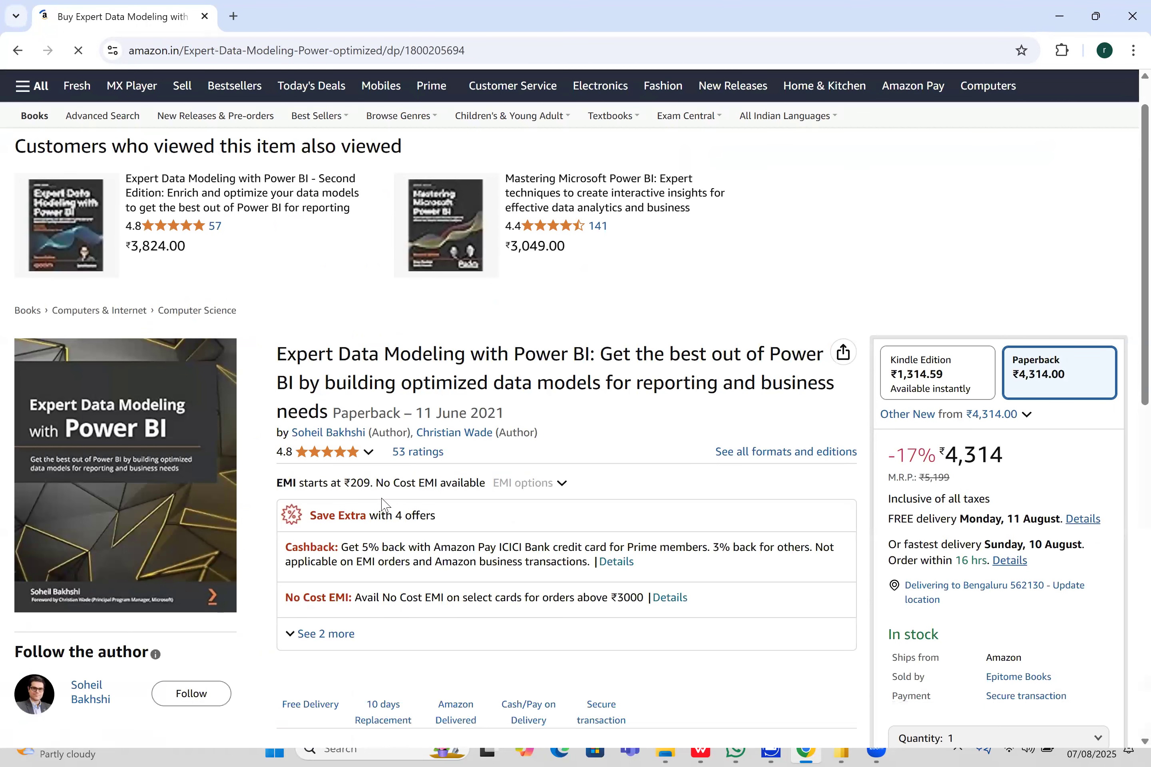
scroll(512, 574, down, 3)
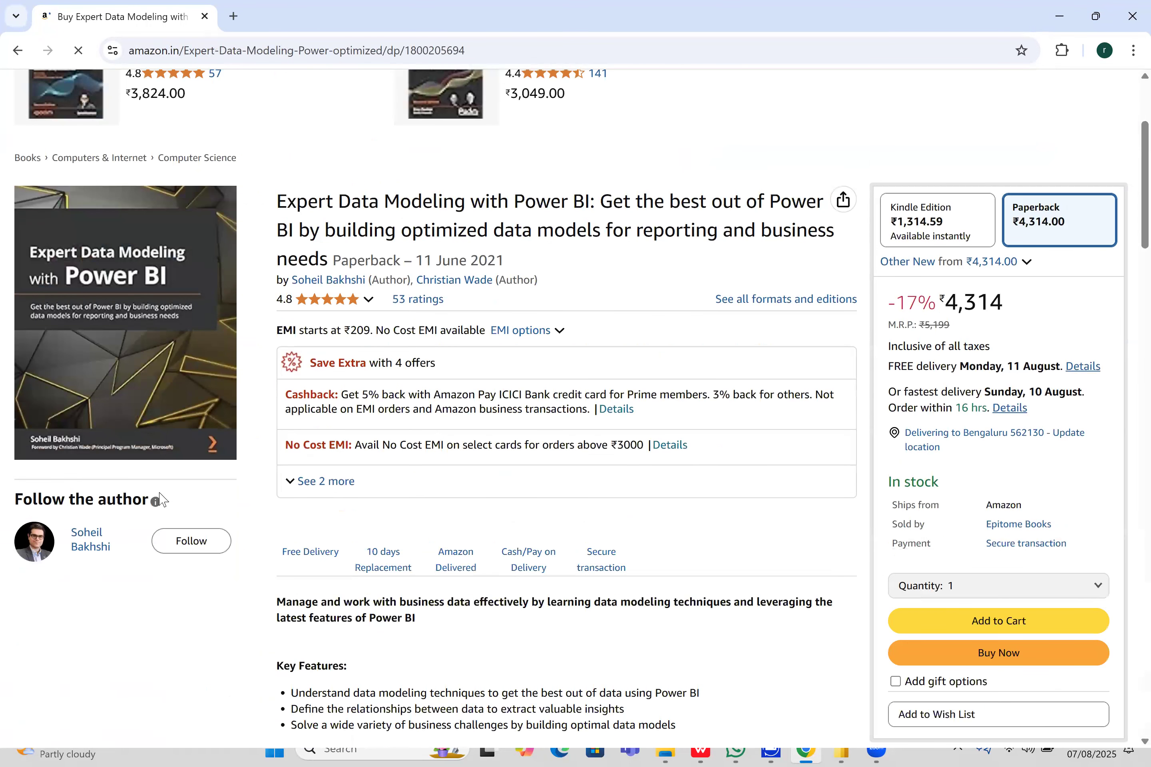
scroll(164, 500, down, 10)
scroll(150, 543, down, 8)
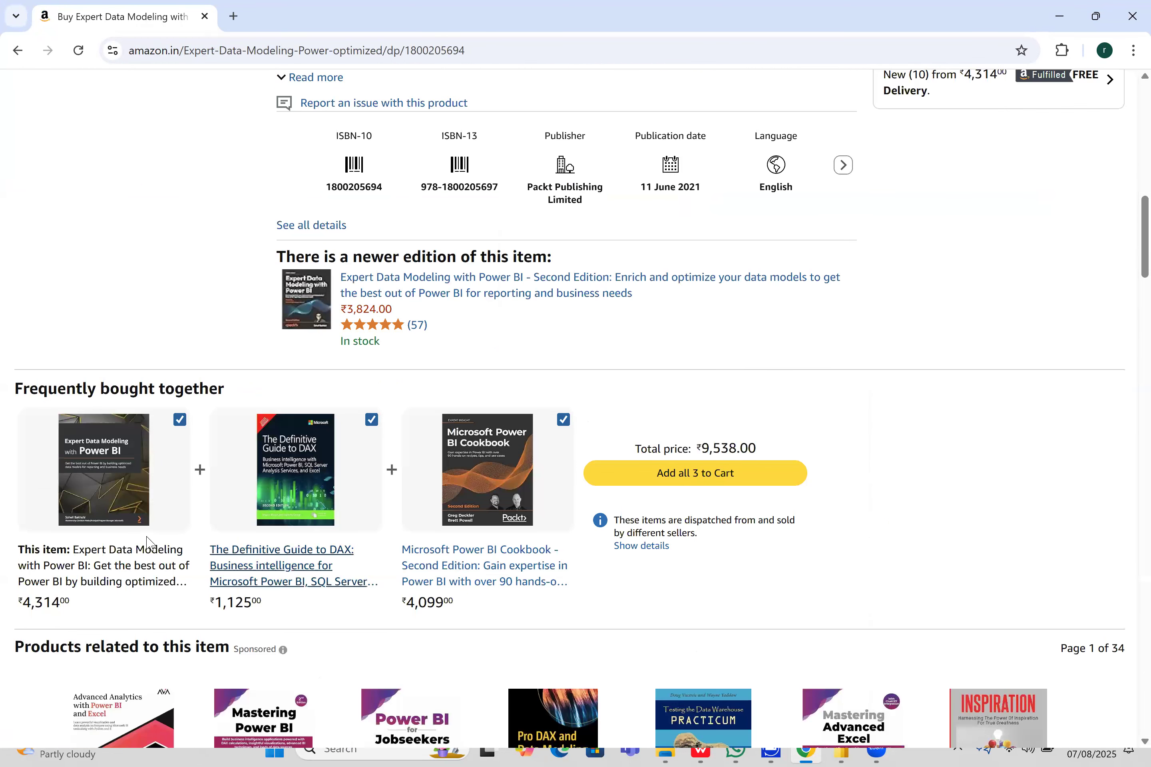
scroll(88, 212, down, 1)
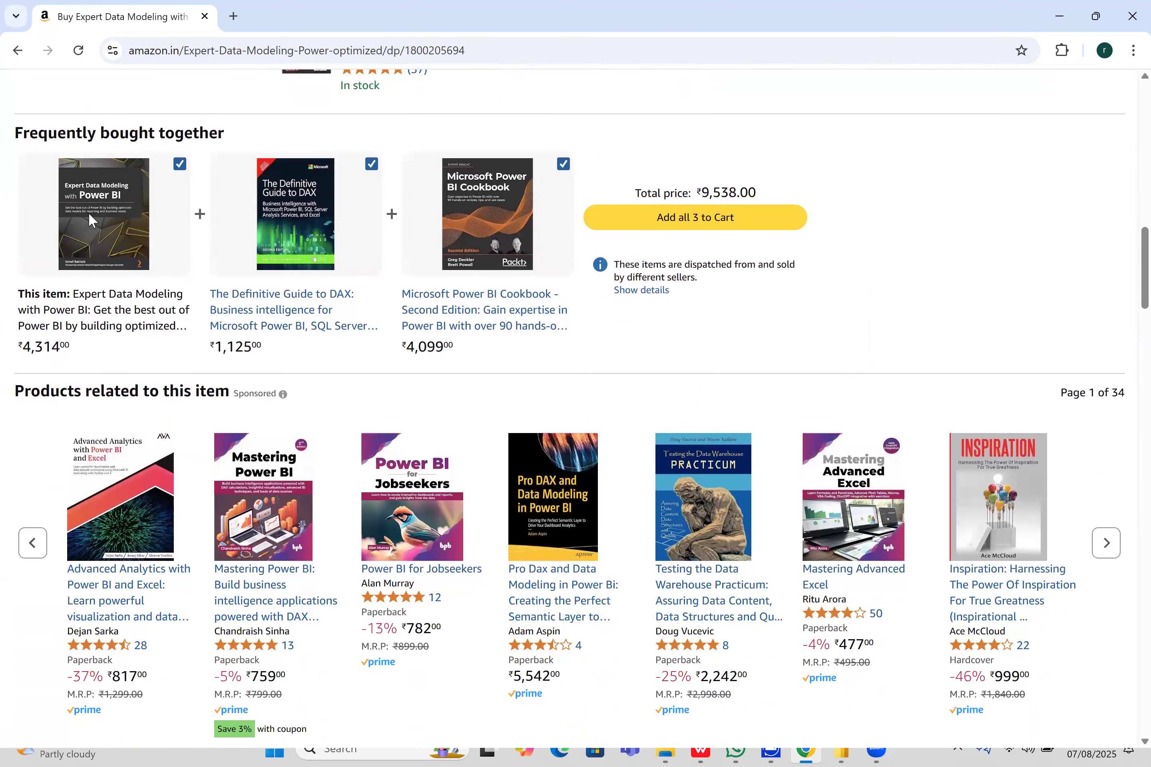
scroll(89, 214, up, 2)
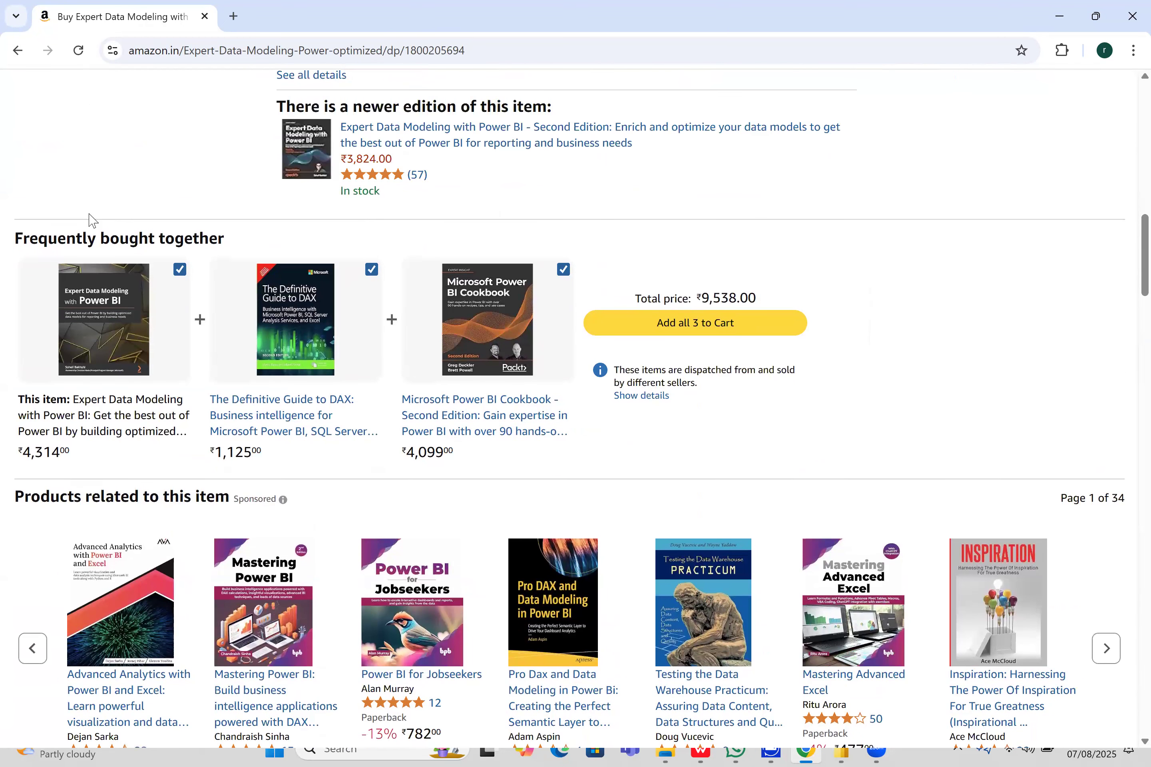
scroll(91, 218, up, 1)
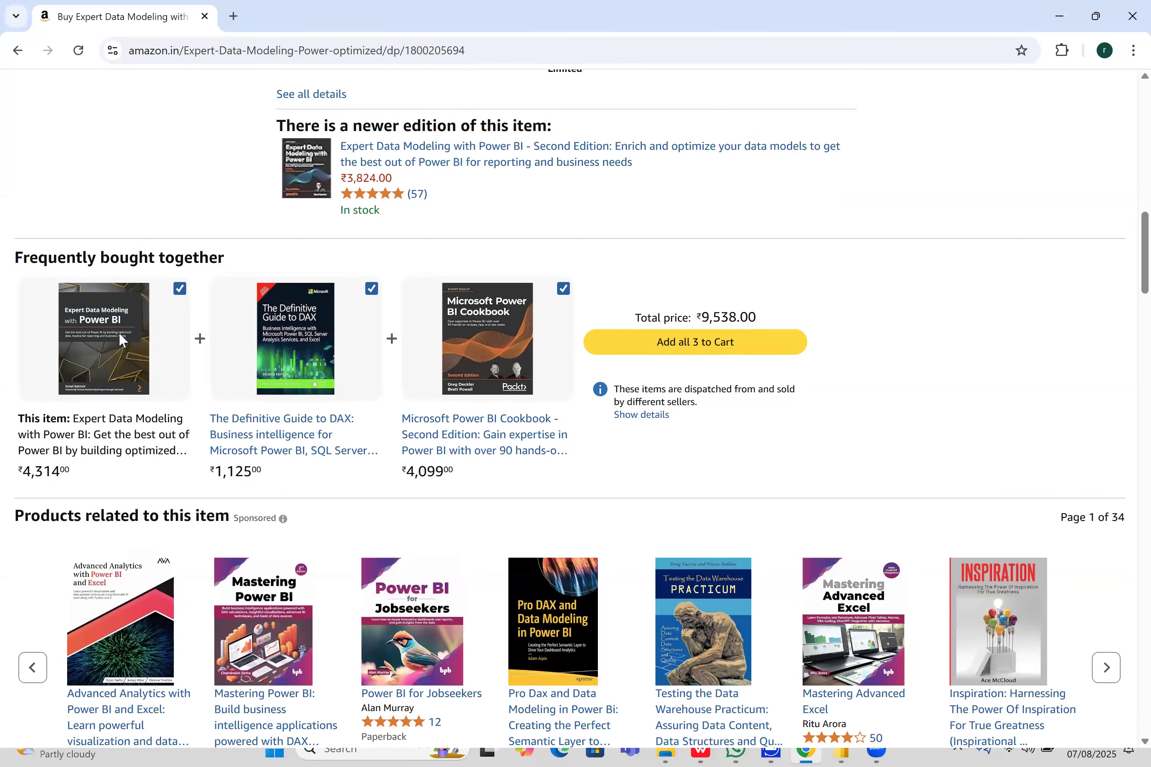
scroll(119, 333, up, 2)
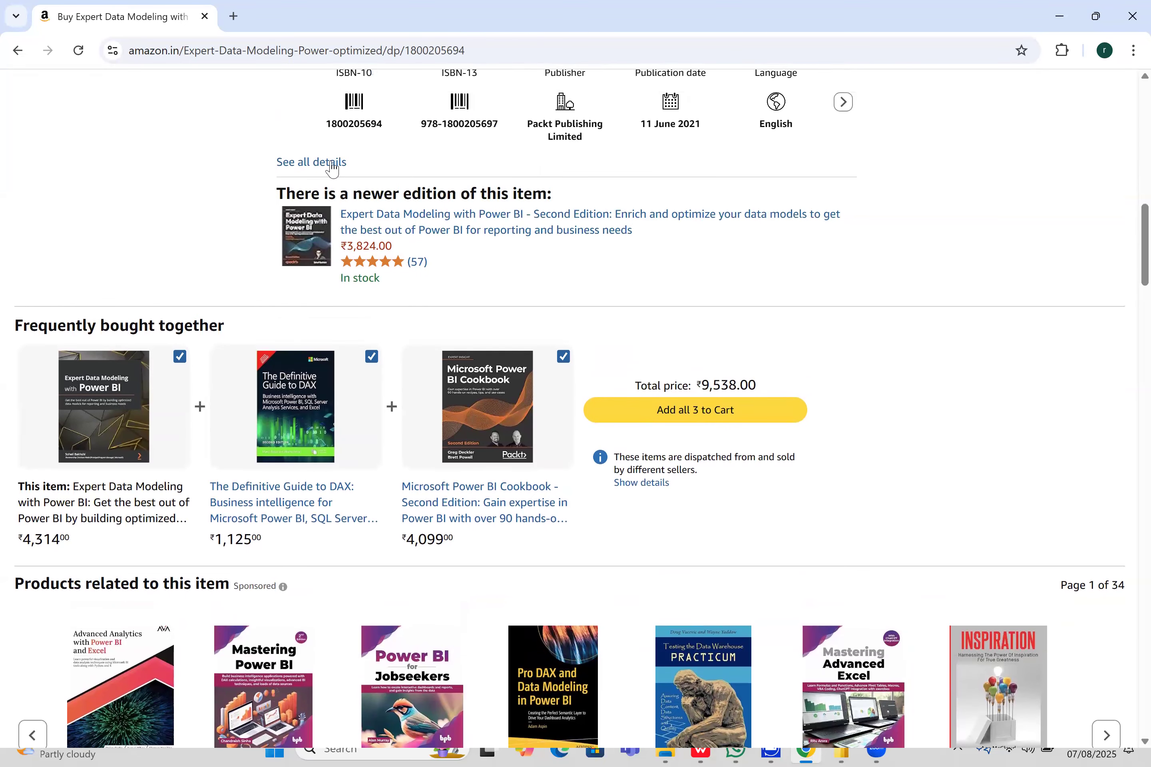
- View the Second Edition of Expert Data Modeling with Power BI, and return to the beginning of the first edition's page
click(299, 235)
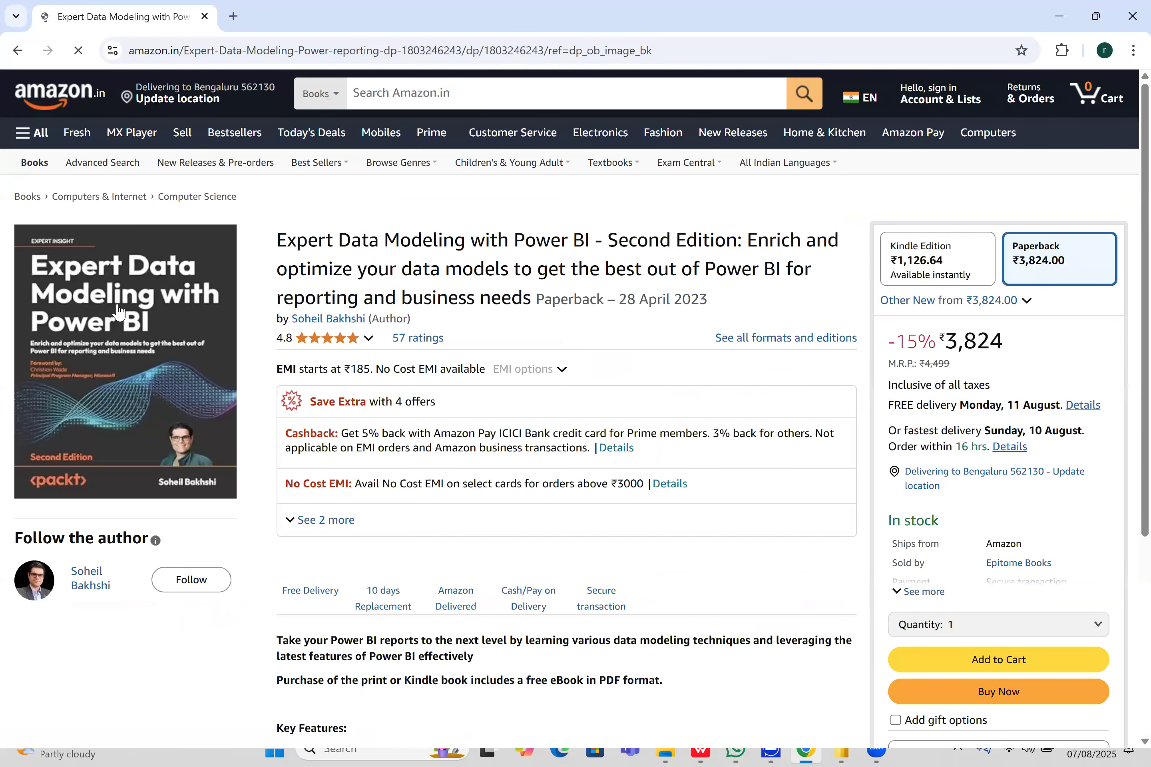
mouse_move(82, 310)
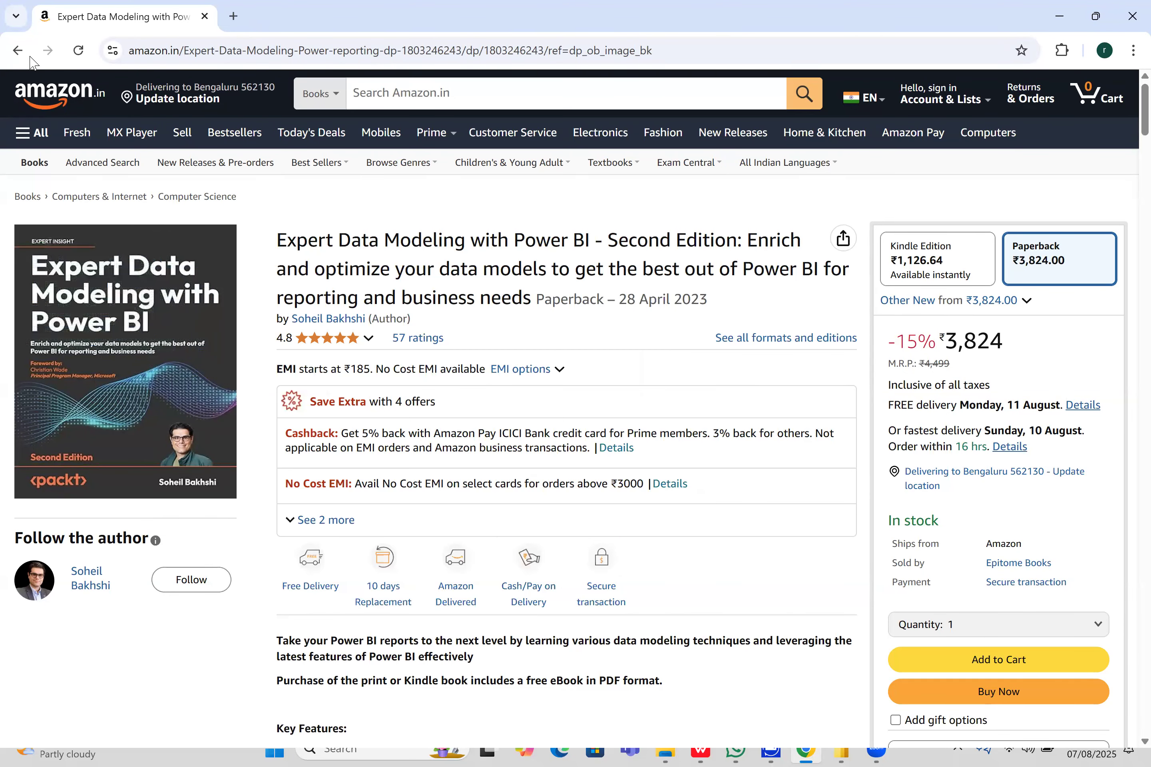
click(28, 55)
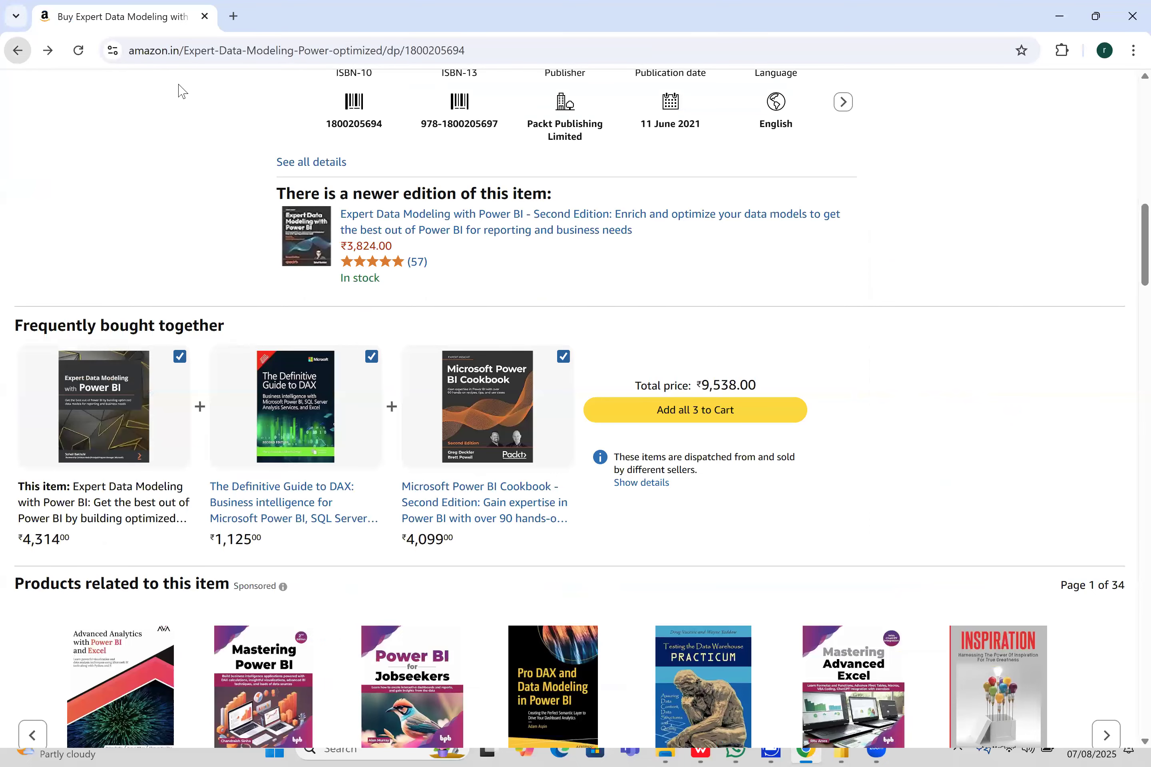
scroll(141, 57, up, 12)
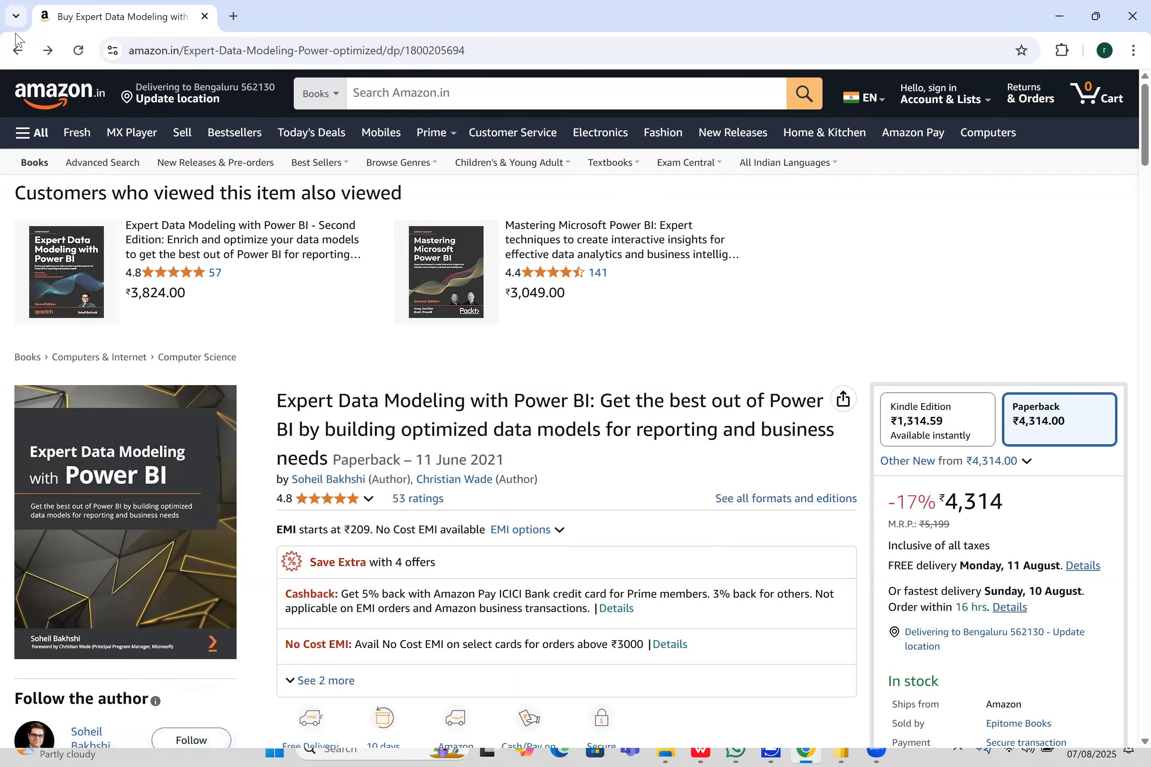
- Return to the search results, open O'Reilly's Data Modeling with Microsoft Power BI book page and look through its overview and suggested titles
click(17, 50)
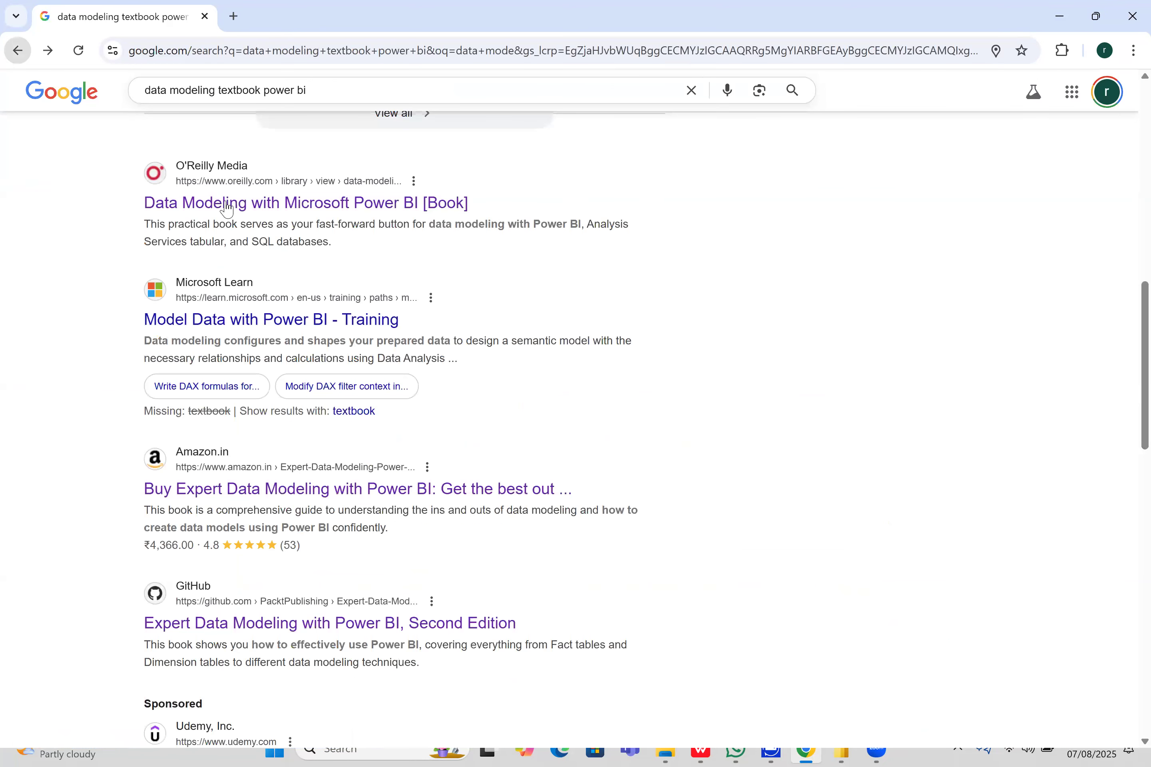
click(228, 208)
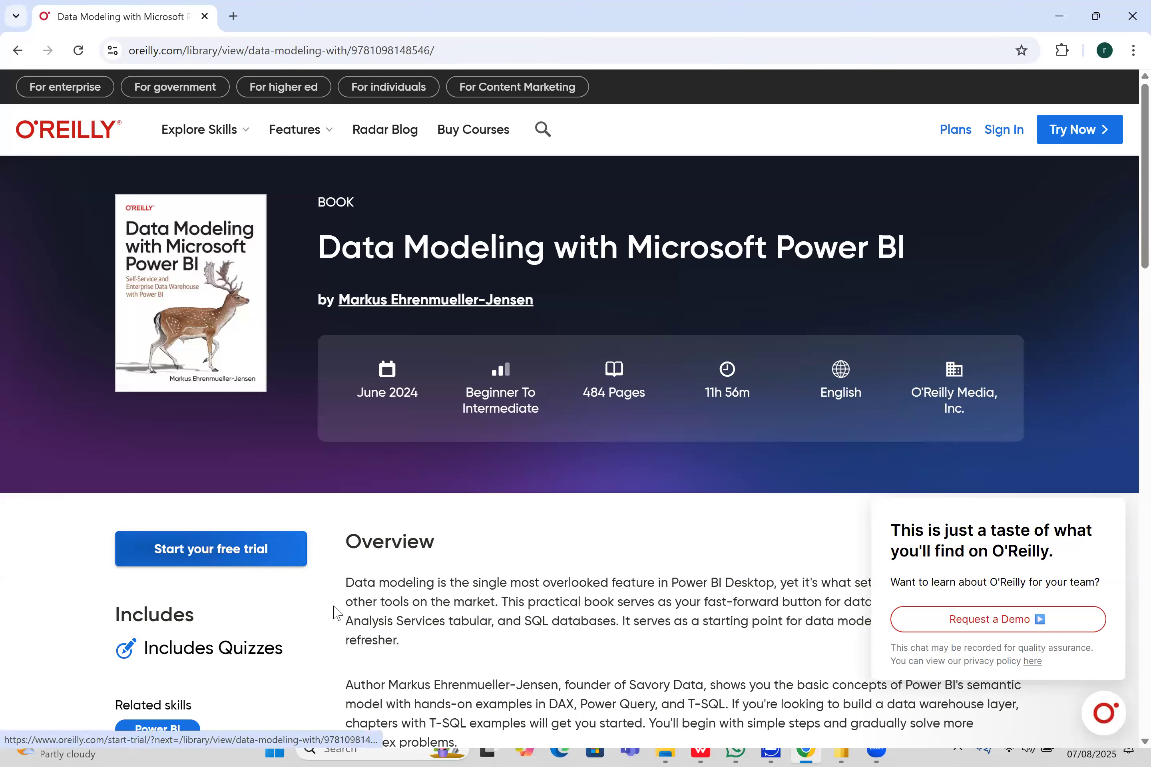
scroll(335, 609, down, 4)
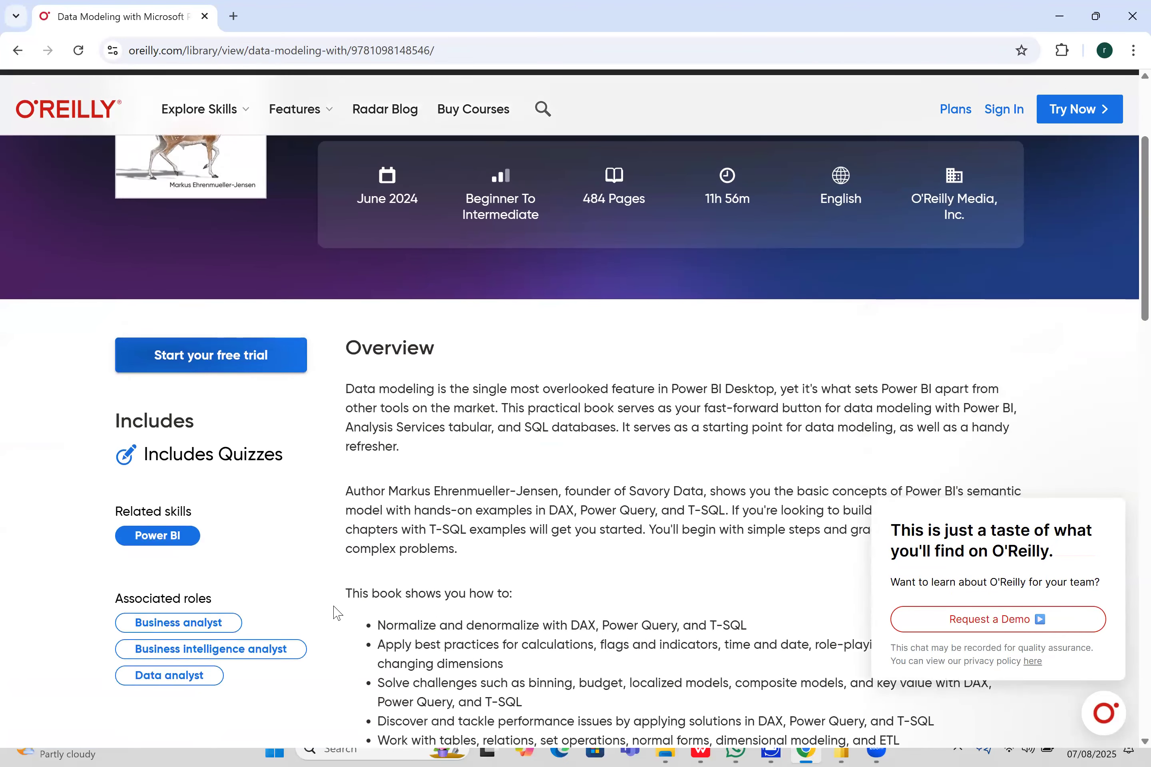
scroll(335, 614, down, 12)
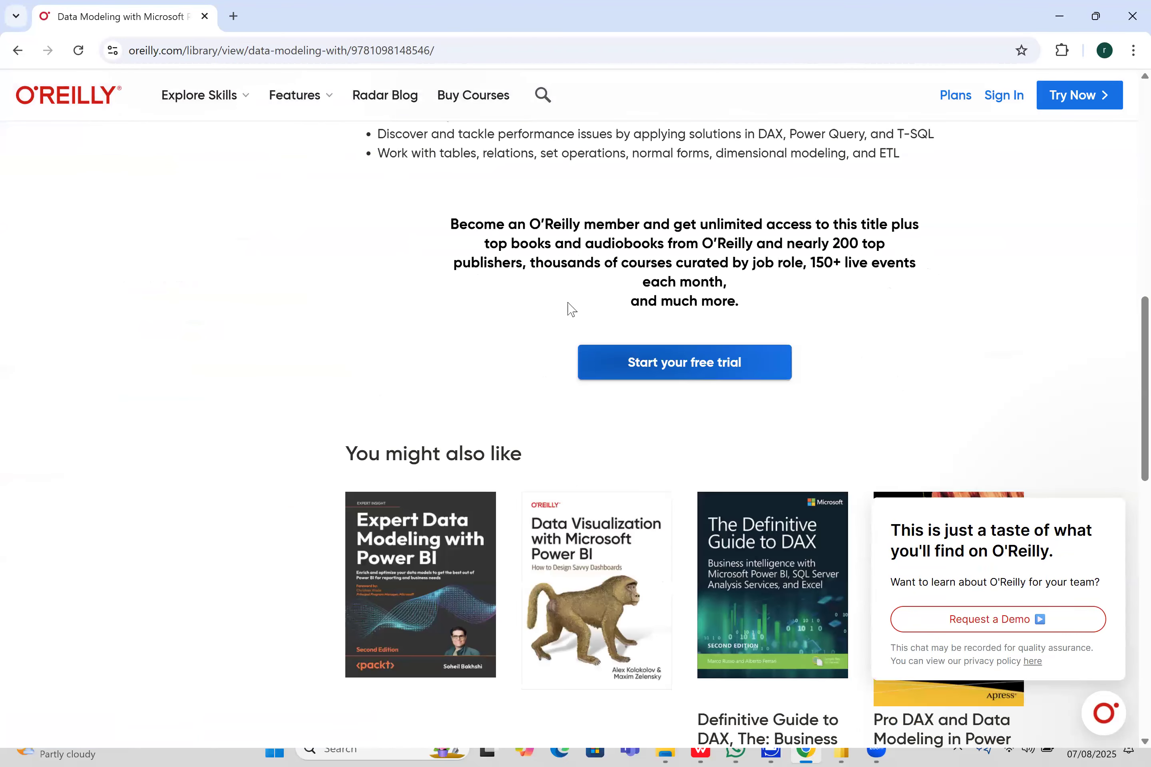
- Examine the related titles and publisher resources on the O'Reilly book page, and return to the book's title and publication details
scroll(704, 411, down, 4)
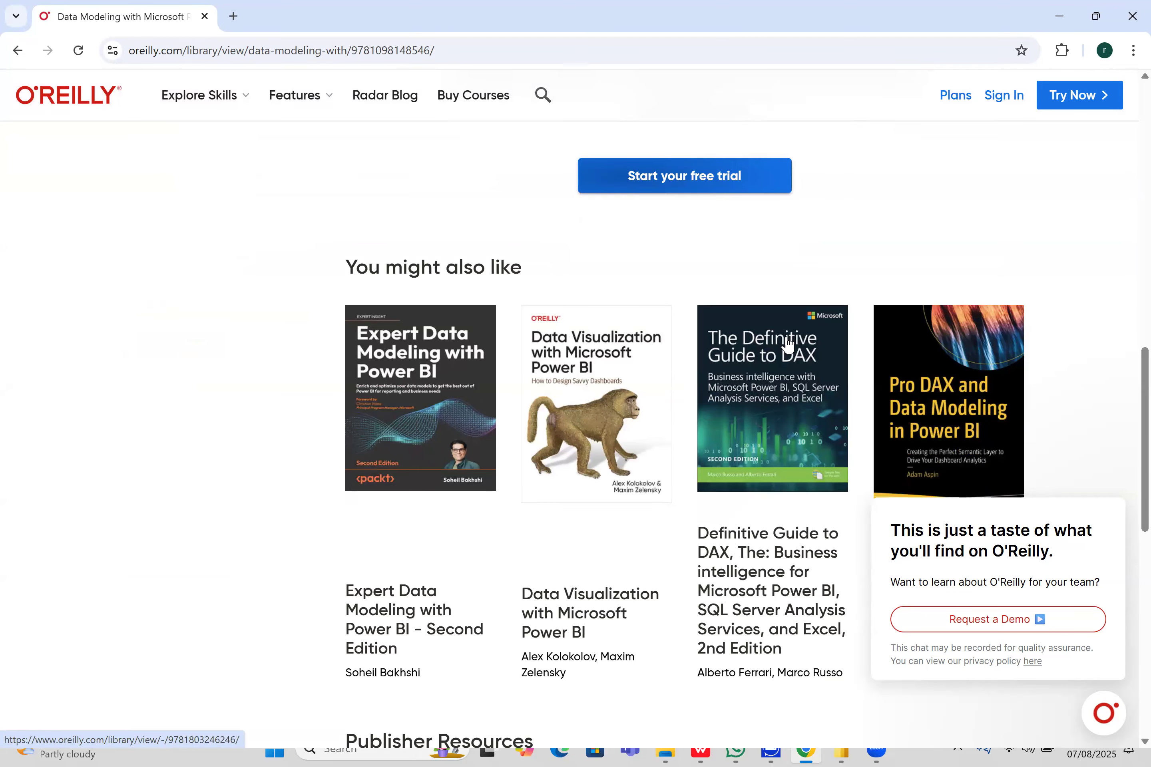
scroll(788, 347, down, 4)
scroll(971, 286, down, 7)
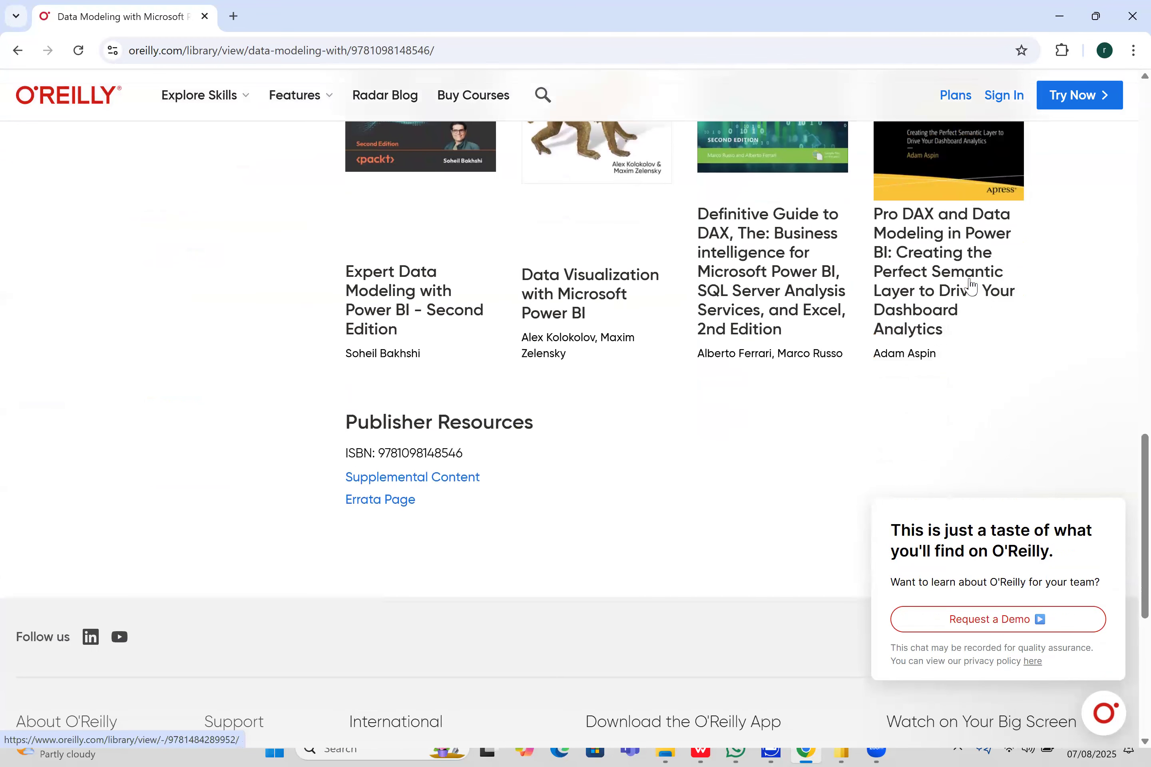
scroll(971, 286, up, 3)
scroll(971, 287, up, 11)
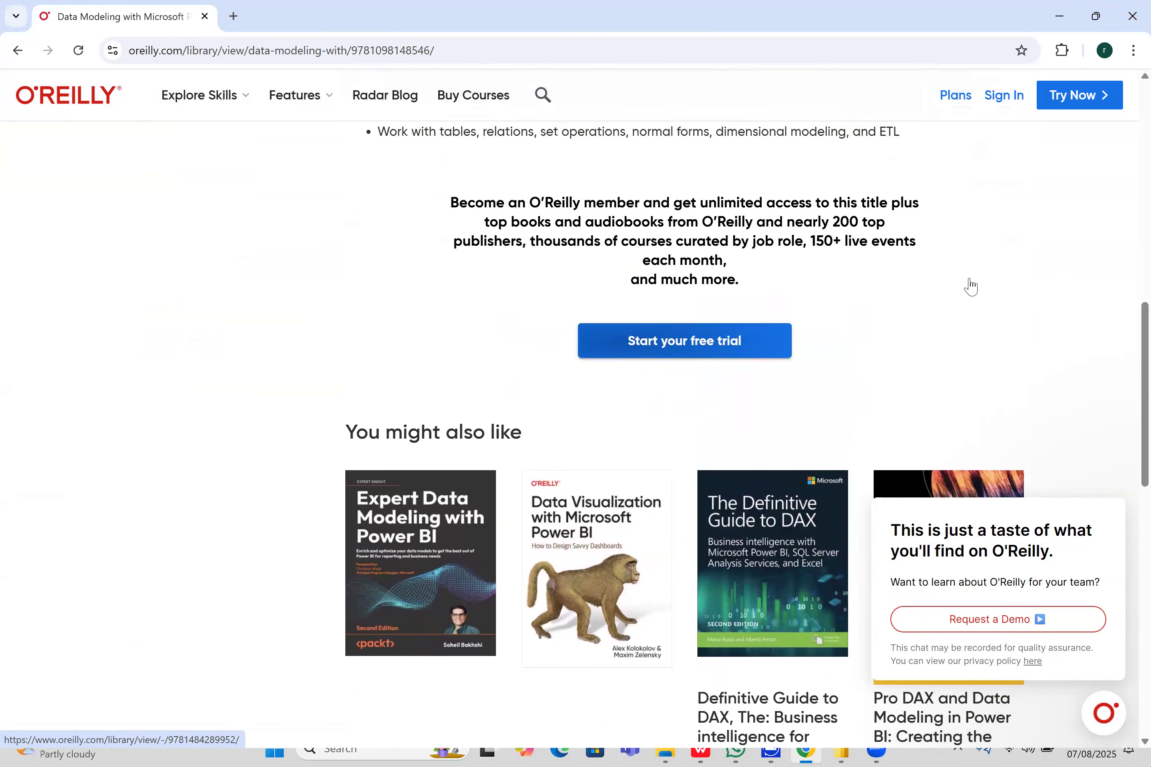
scroll(970, 286, up, 3)
scroll(971, 286, up, 6)
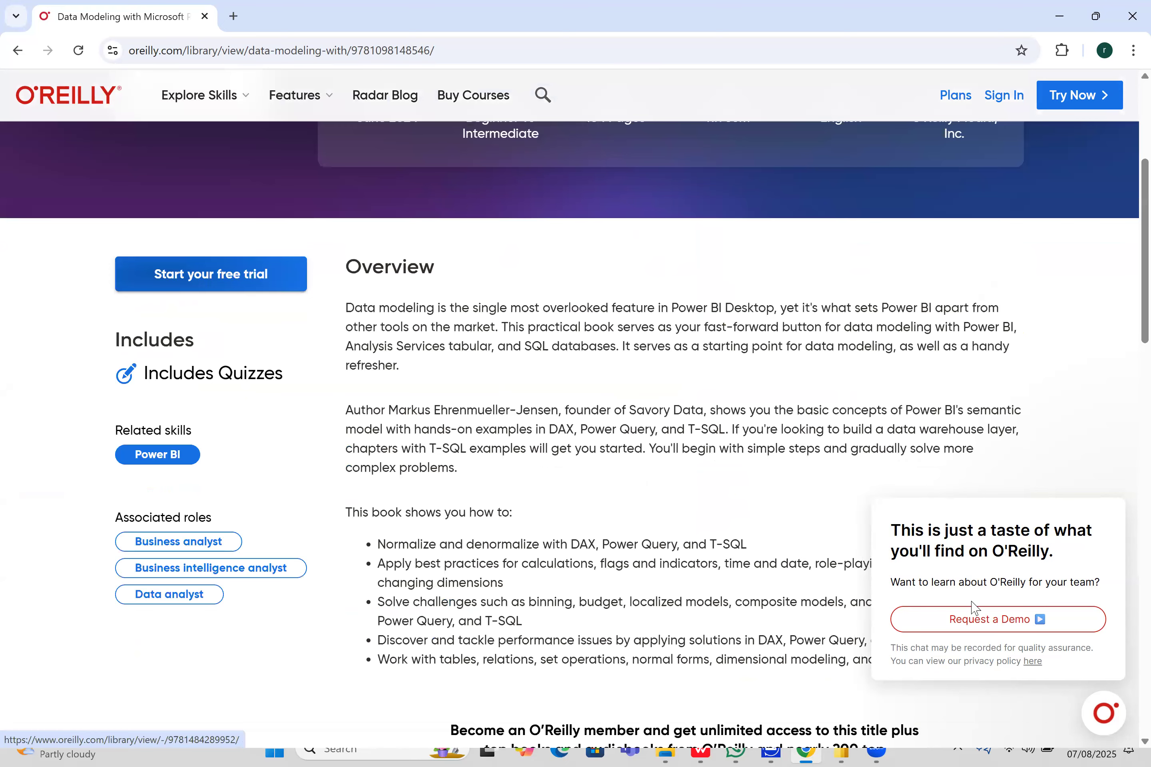
scroll(971, 286, up, 6)
mouse_move(806, 749)
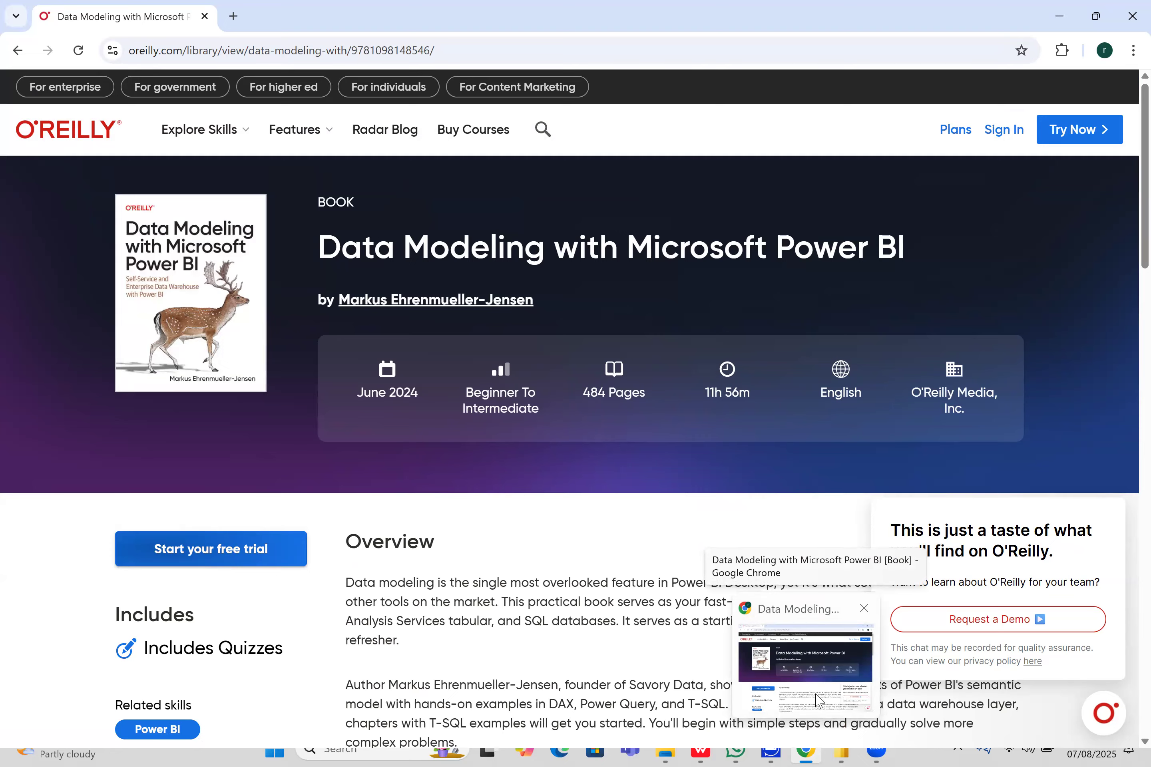
click(798, 693)
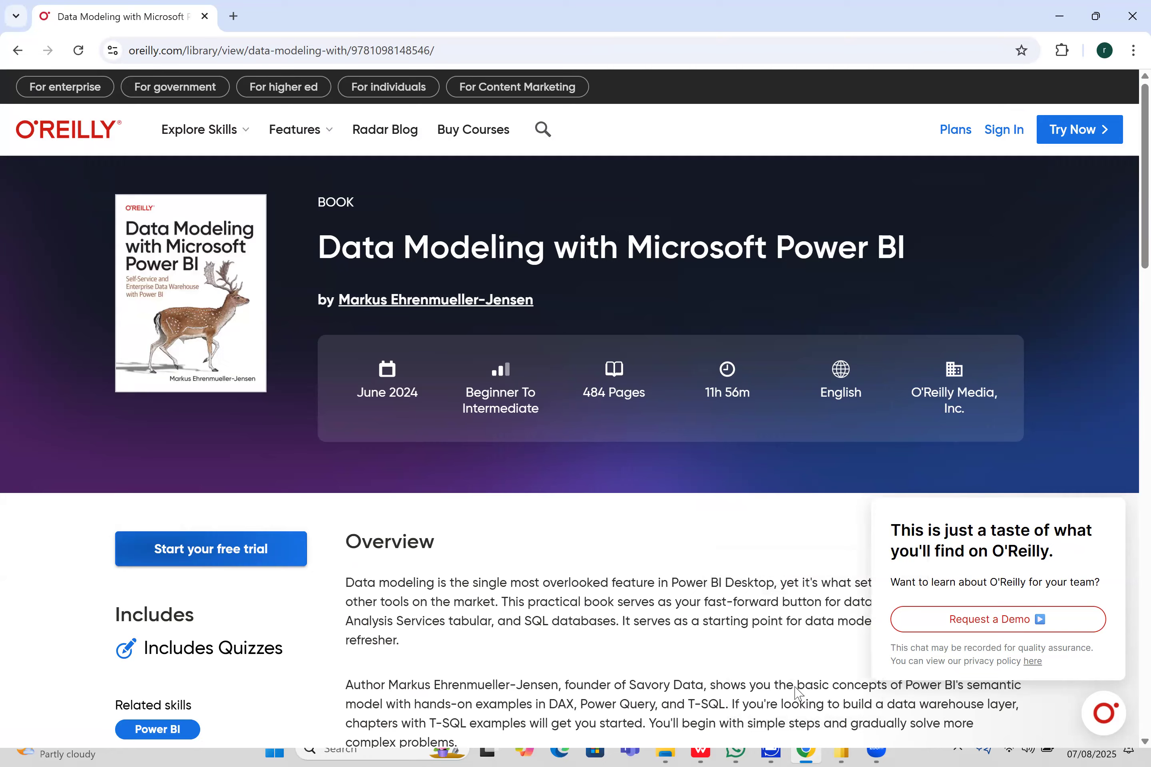